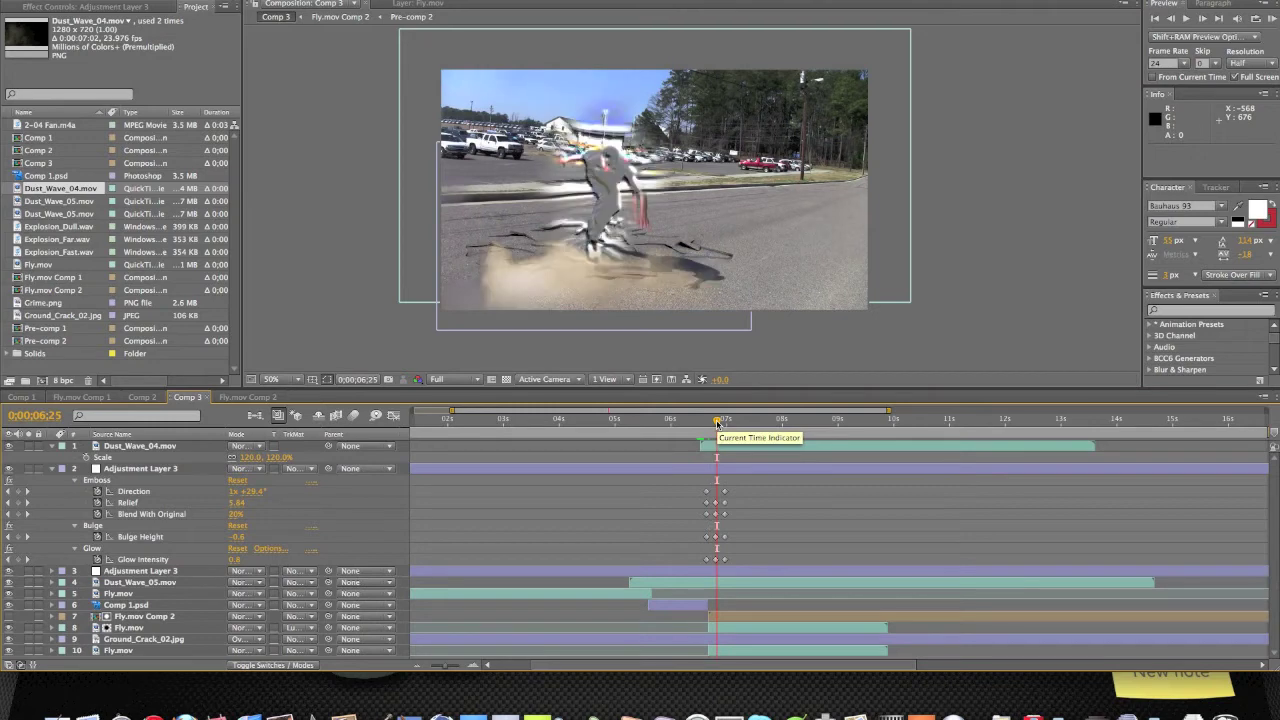
- Raise Adjustment Layer 3's Mask 1 feather to 91 pixels
left_click(148, 469)
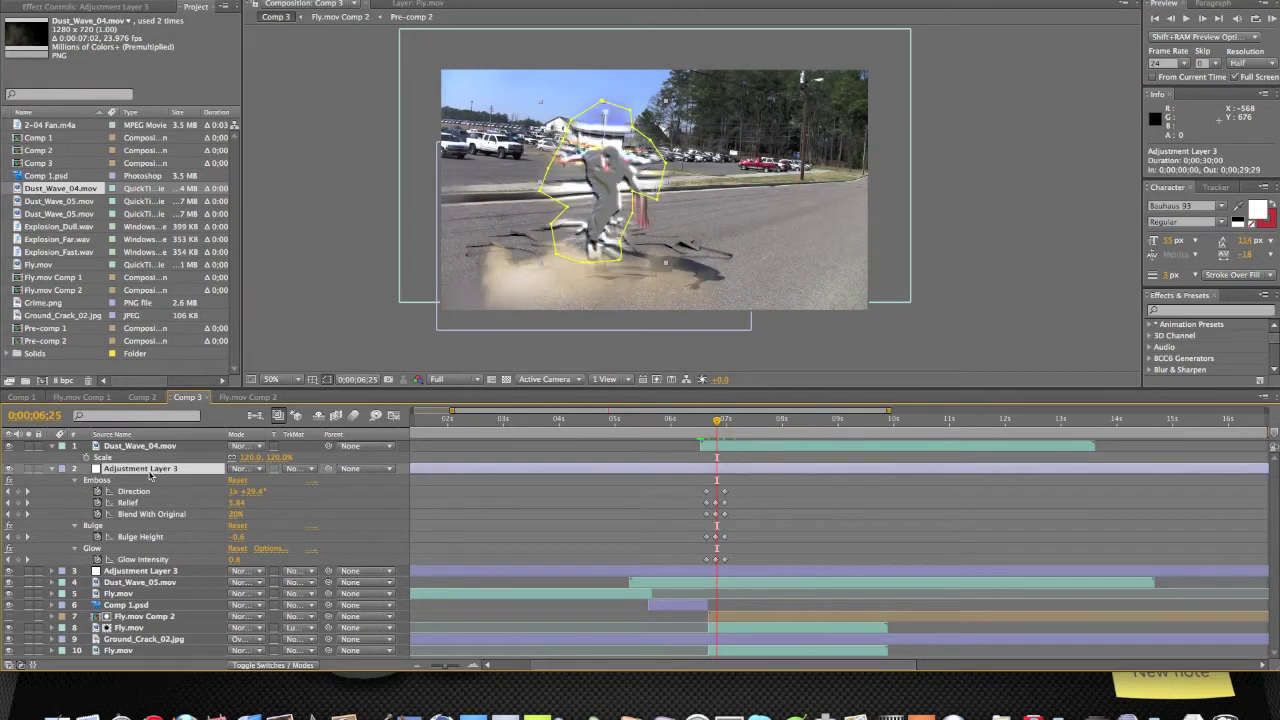
key("m")
key("m")
key("m")
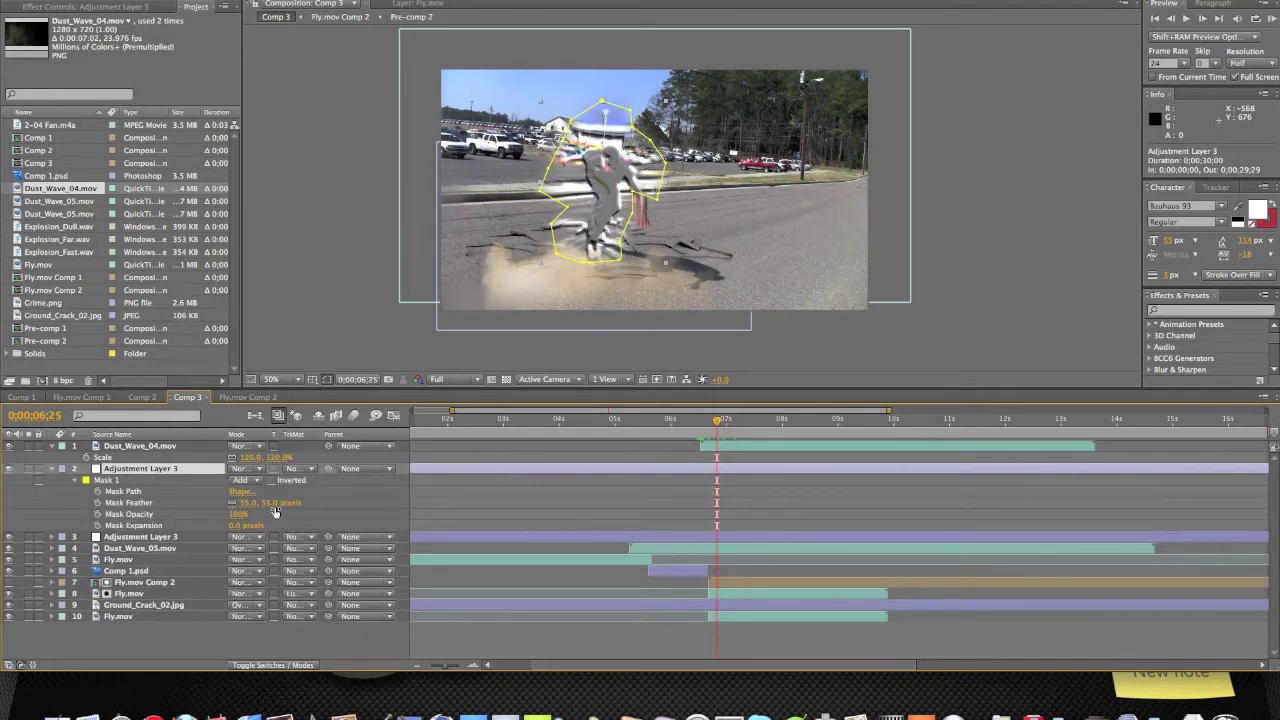
left_click(272, 502)
left_click_drag(272, 502, 297, 502)
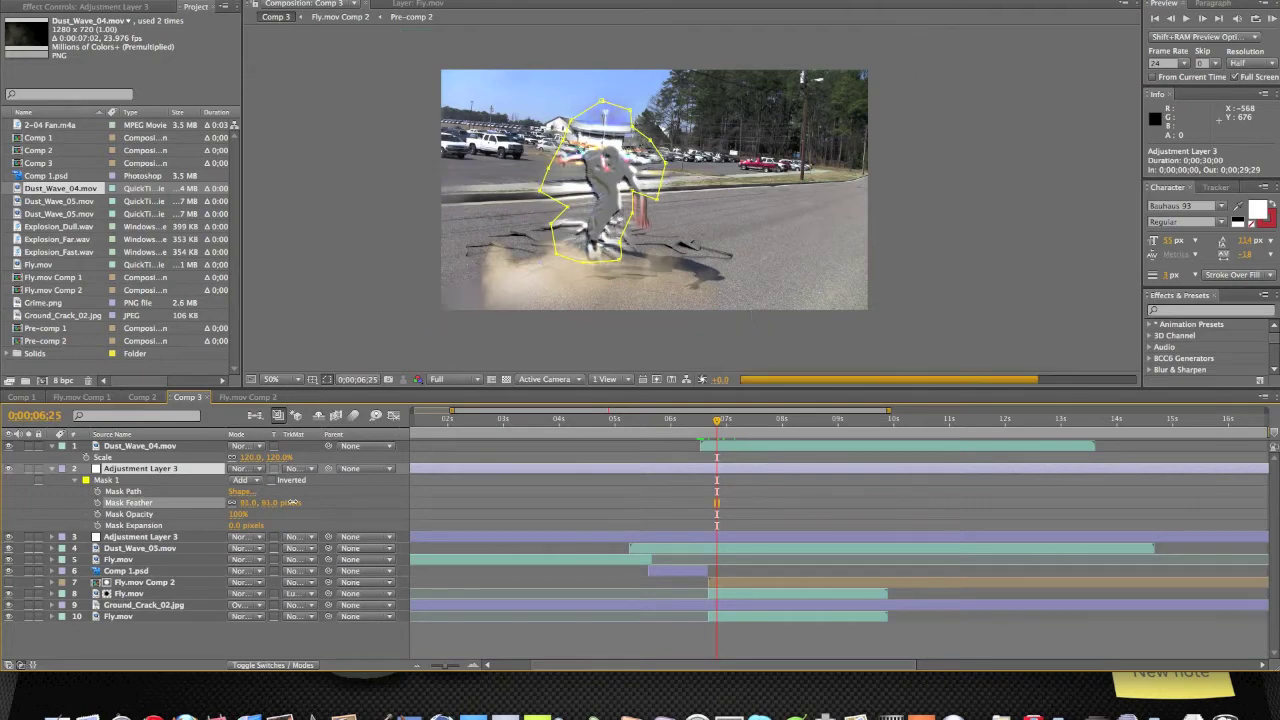
key("period")
key("comma")
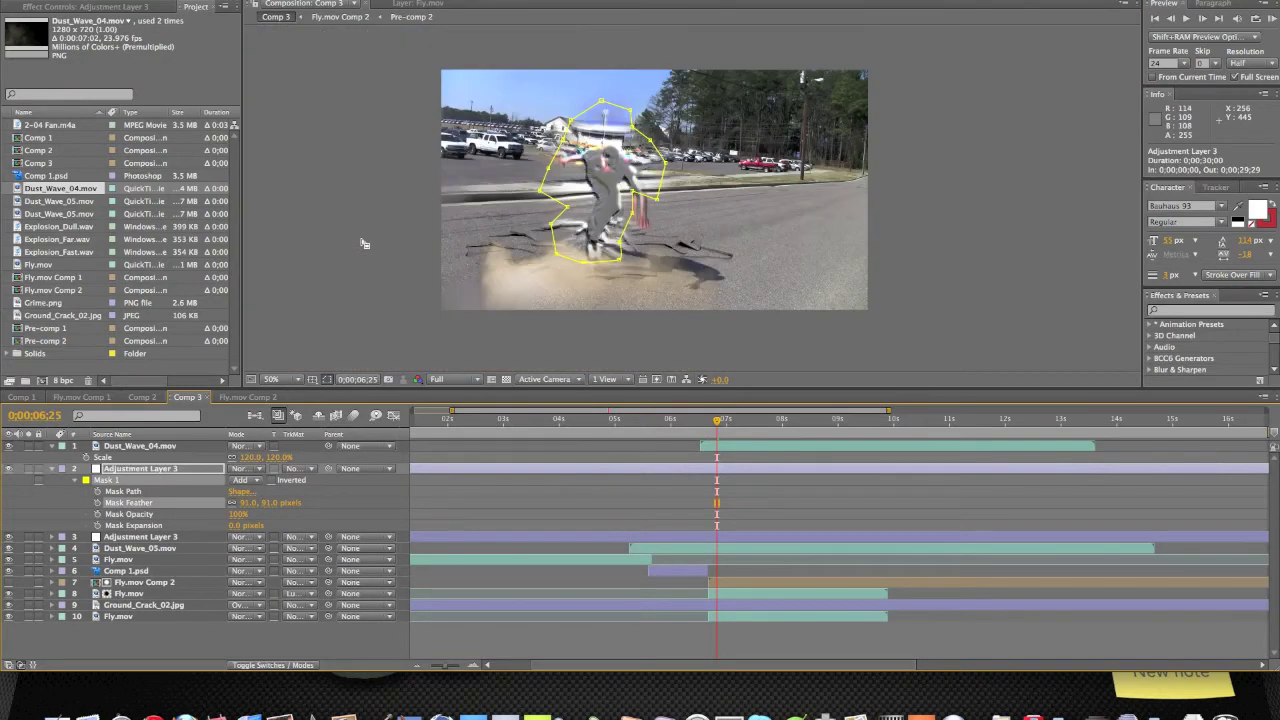
- Deselect the layer and collapse the adjustment layer and Dust_Wave_04.mov properties
left_click(365, 244)
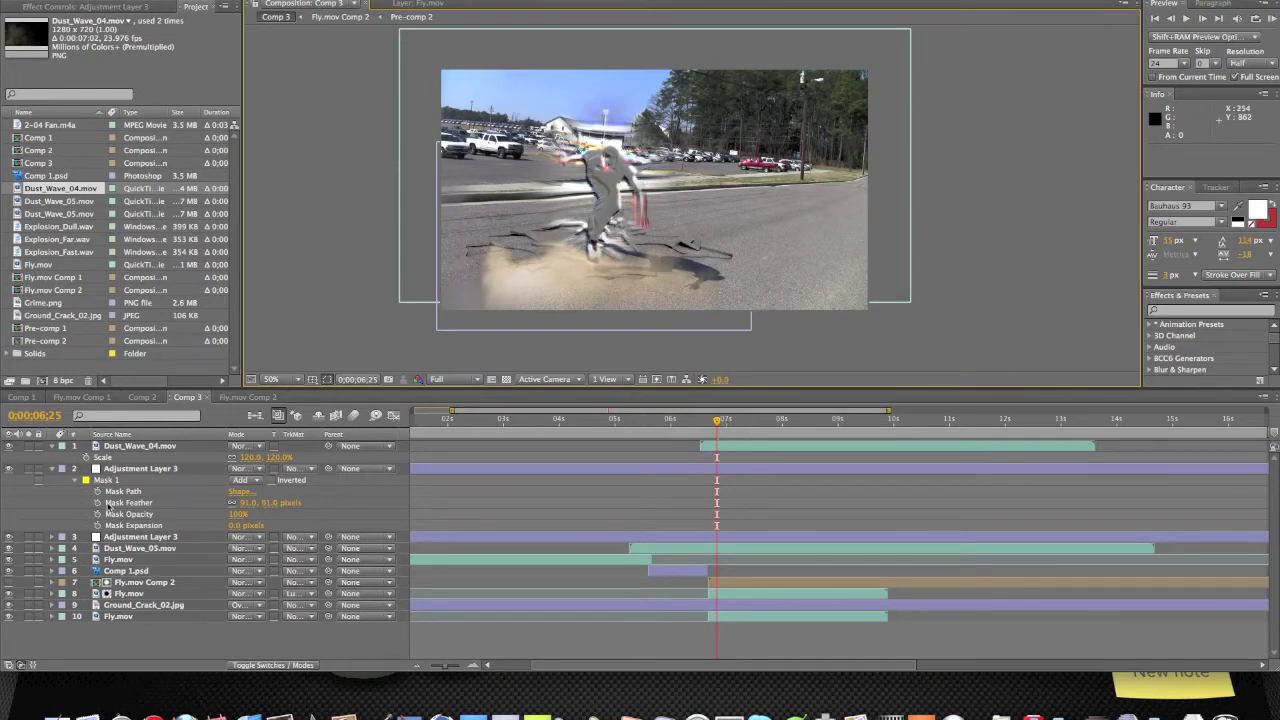
left_click(53, 469)
left_click(52, 446)
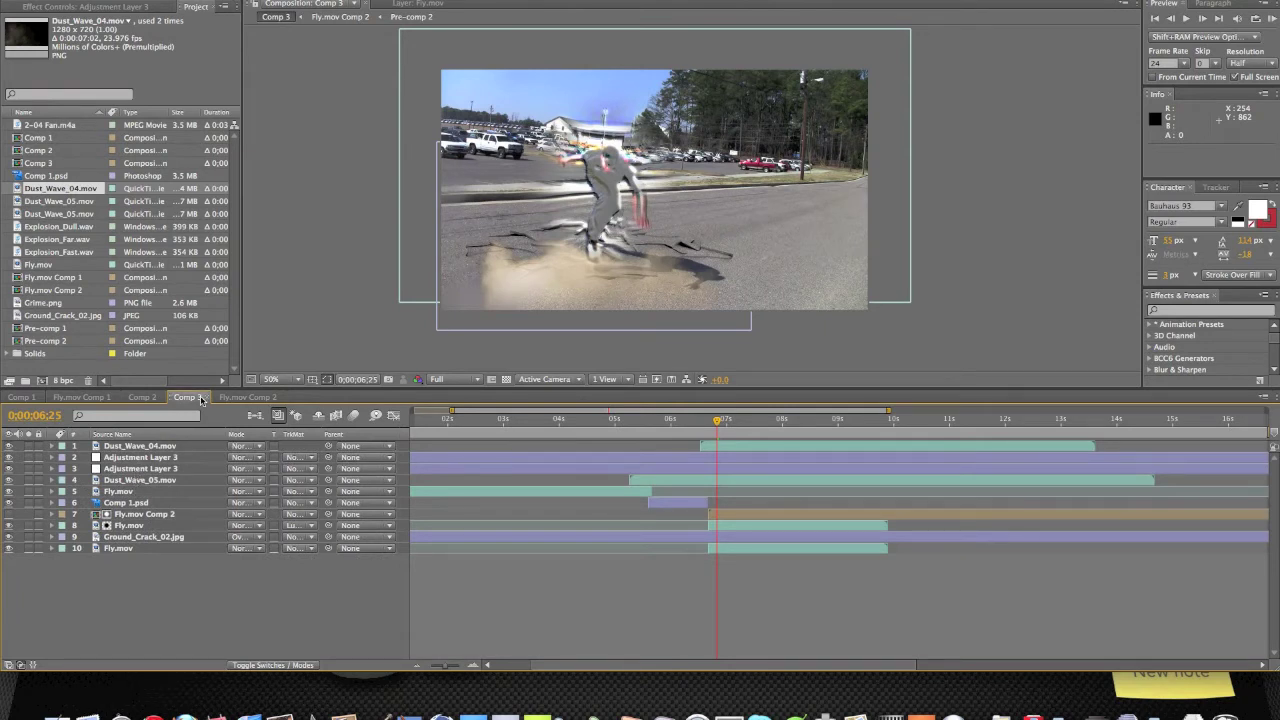
- Undo the last value change and move the work area start to about 0;00;02;13
key("ctrl+z")
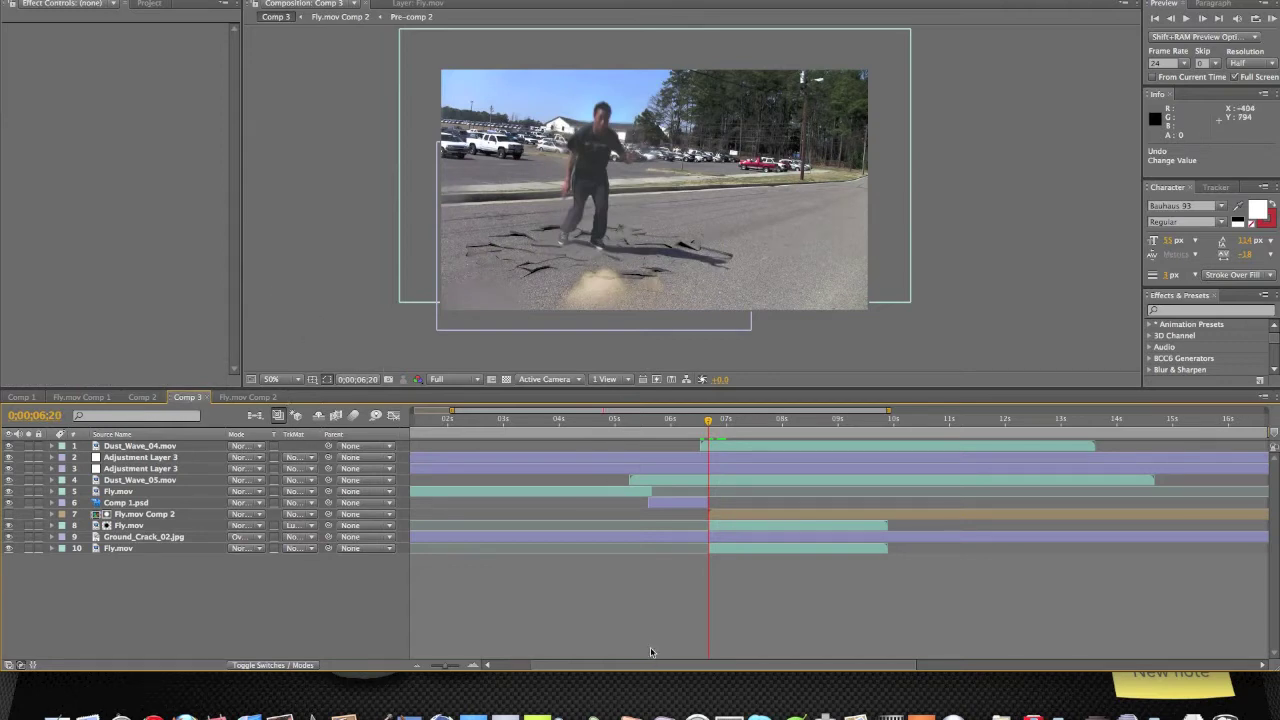
scroll(465, 500, "left", 3)
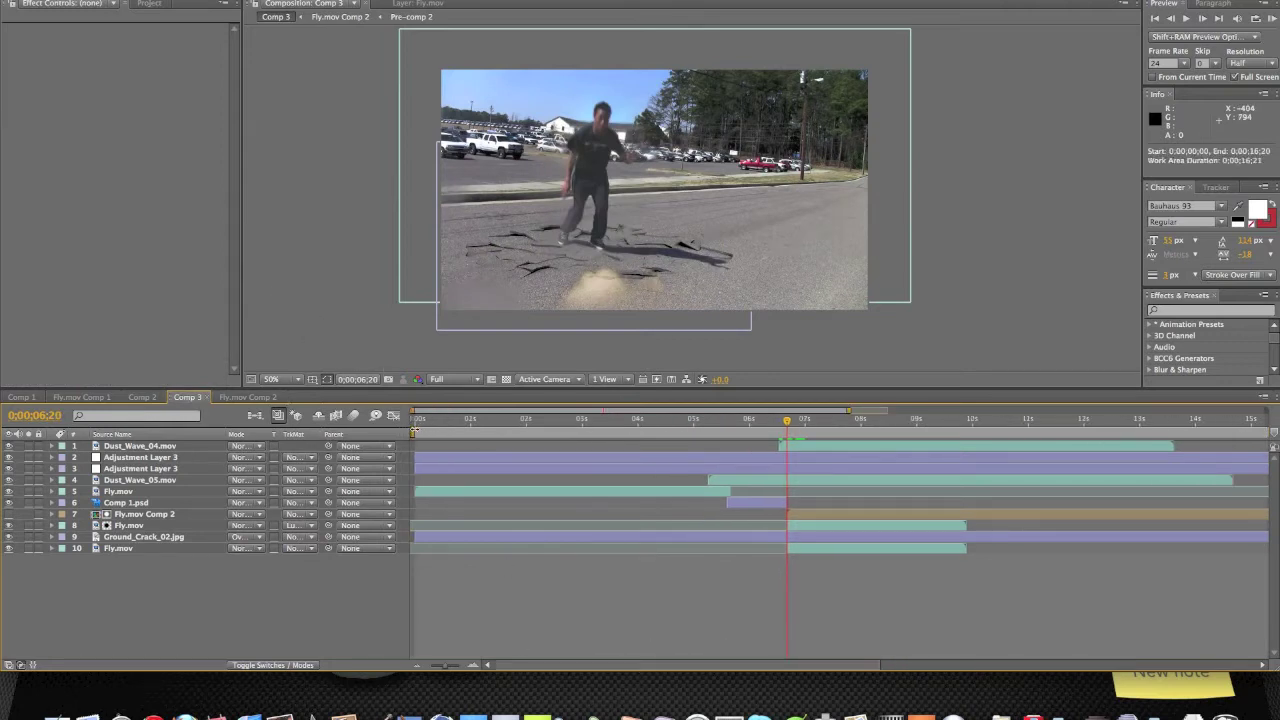
left_click_drag(409, 432, 548, 431)
left_click(569, 418)
left_click(586, 418)
left_click(636, 419)
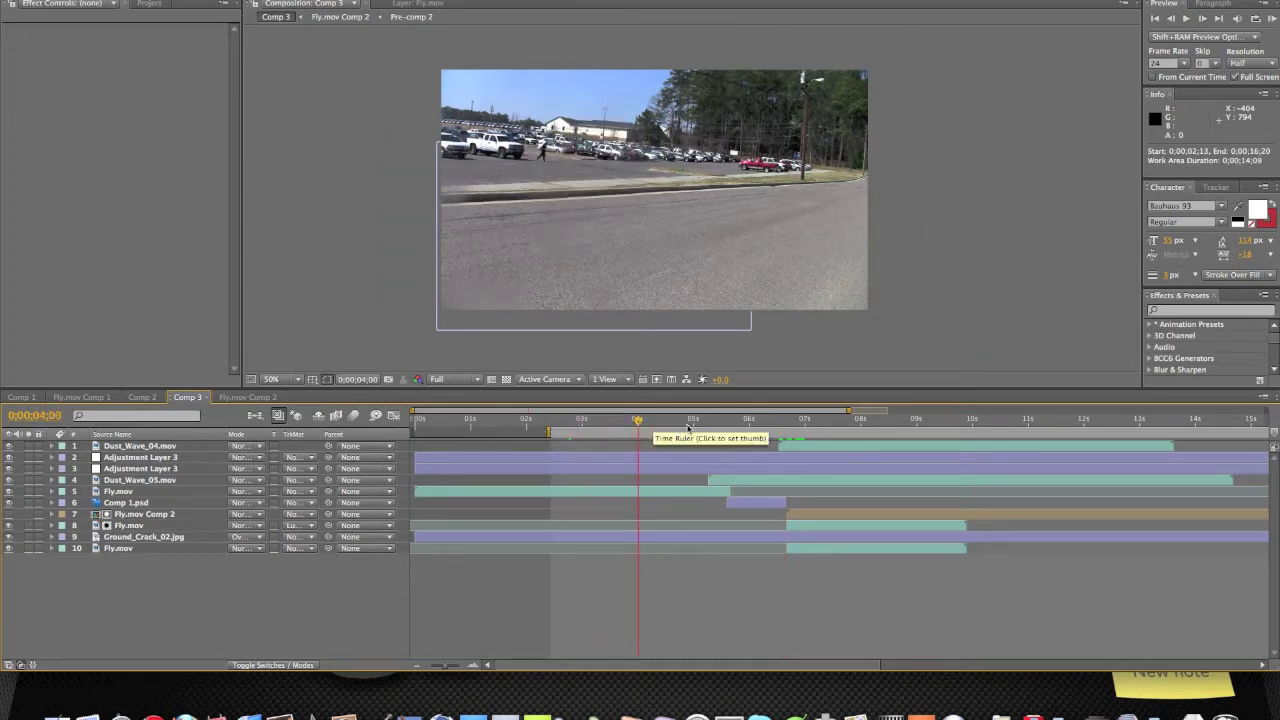
- Start the work area near 0;00;05;12, just before impact, and begin a RAM preview
left_click(729, 420)
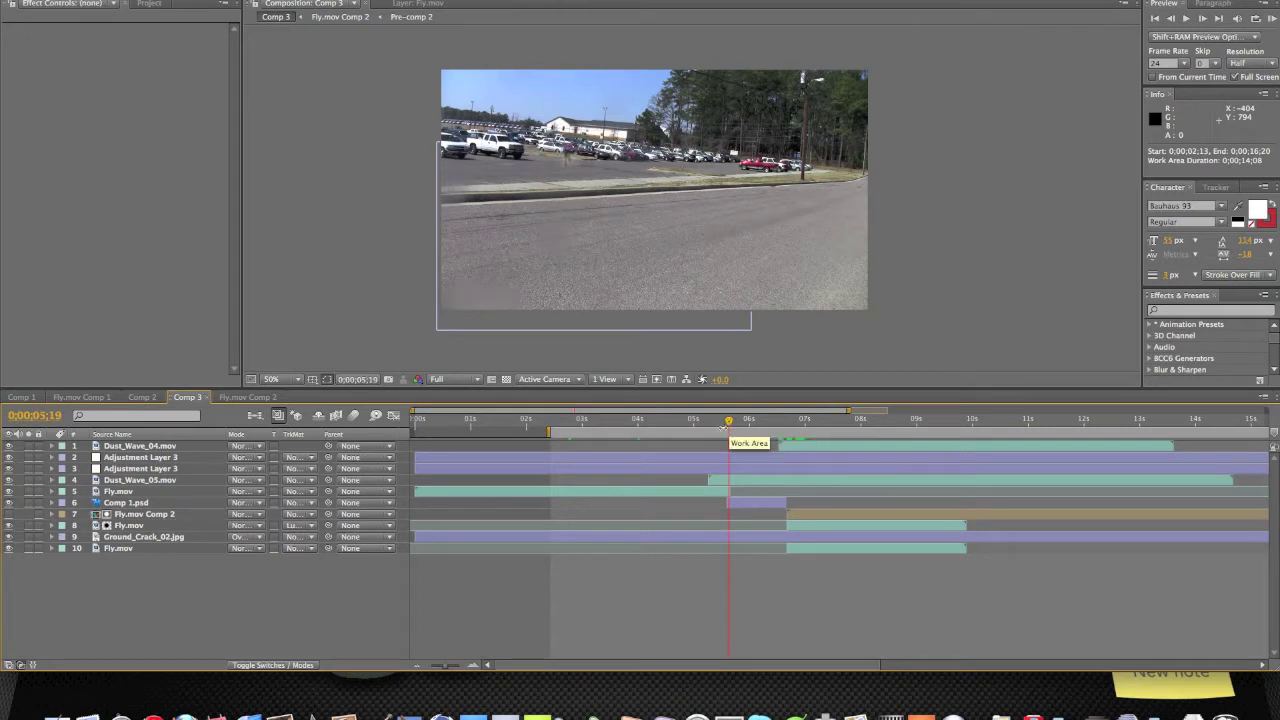
left_click(716, 420)
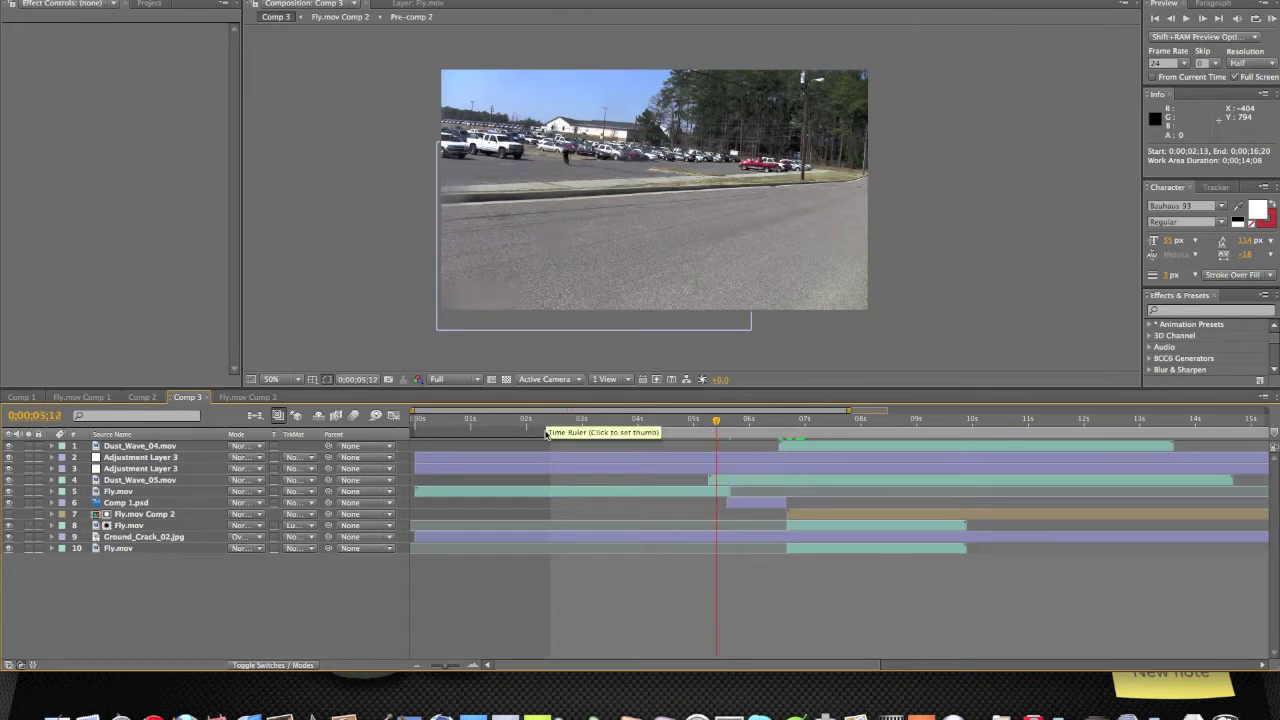
left_click_drag(549, 429, 705, 440)
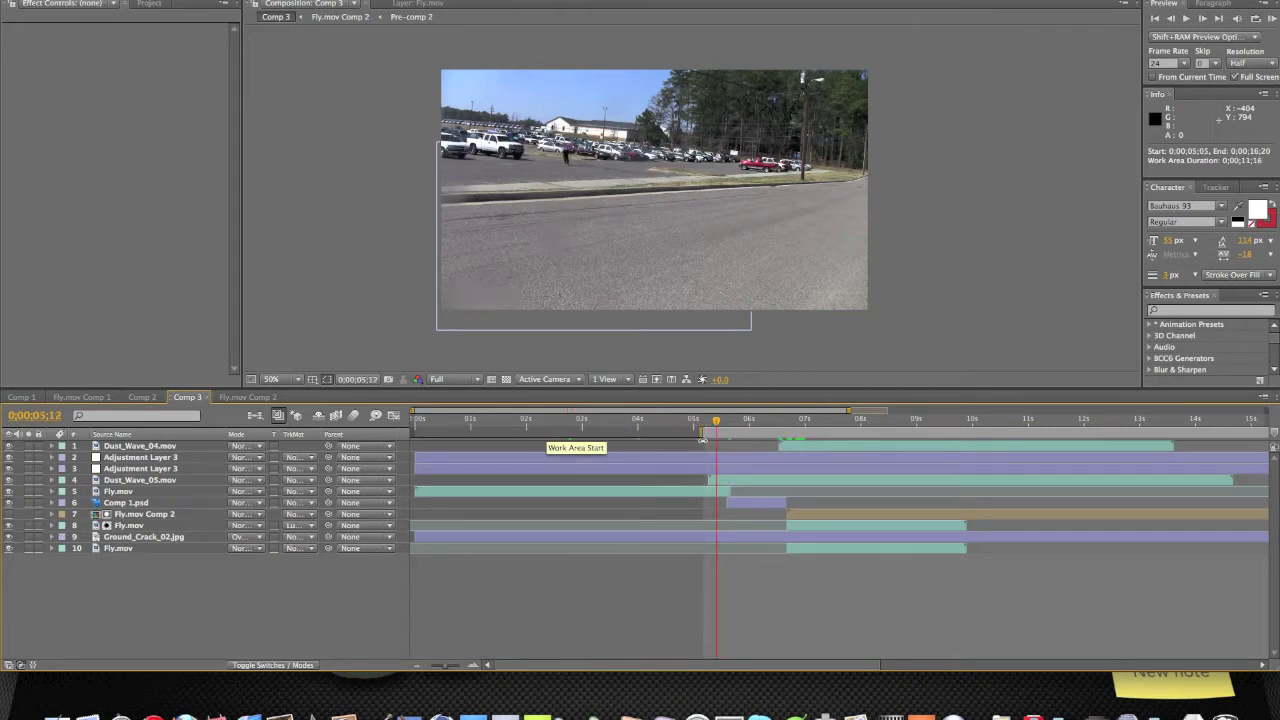
left_click(1270, 19)
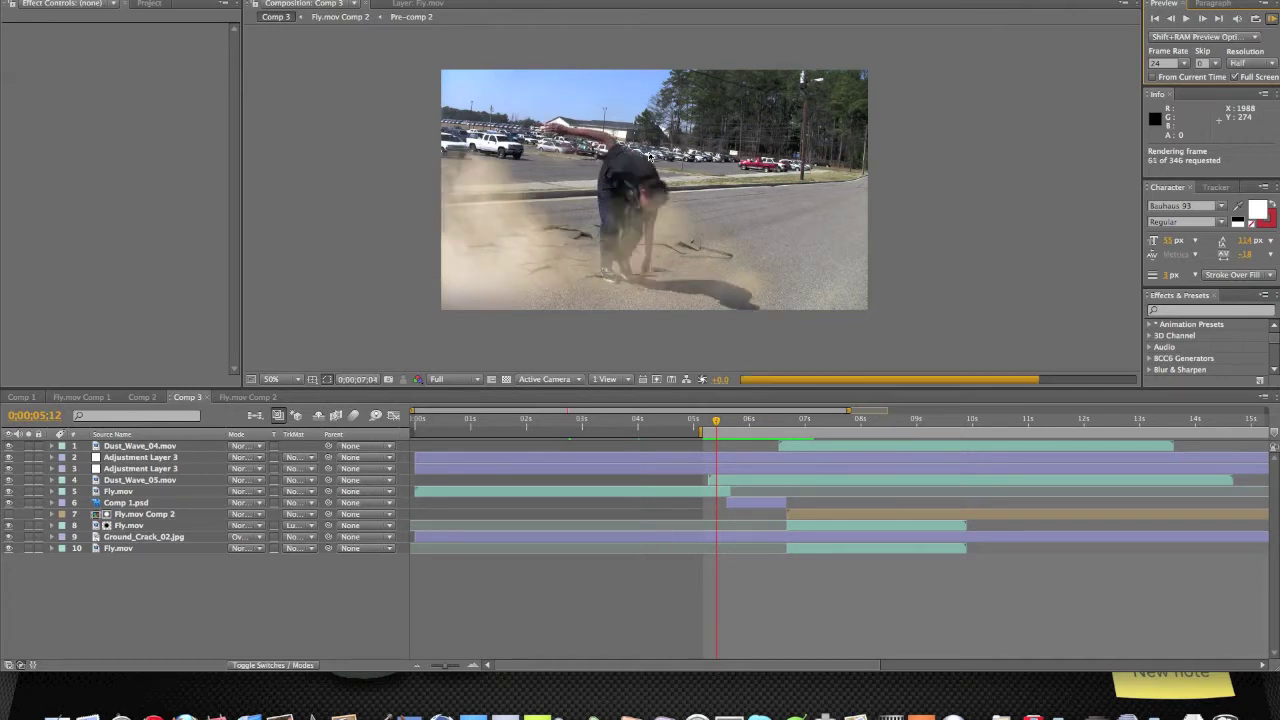
key("space")
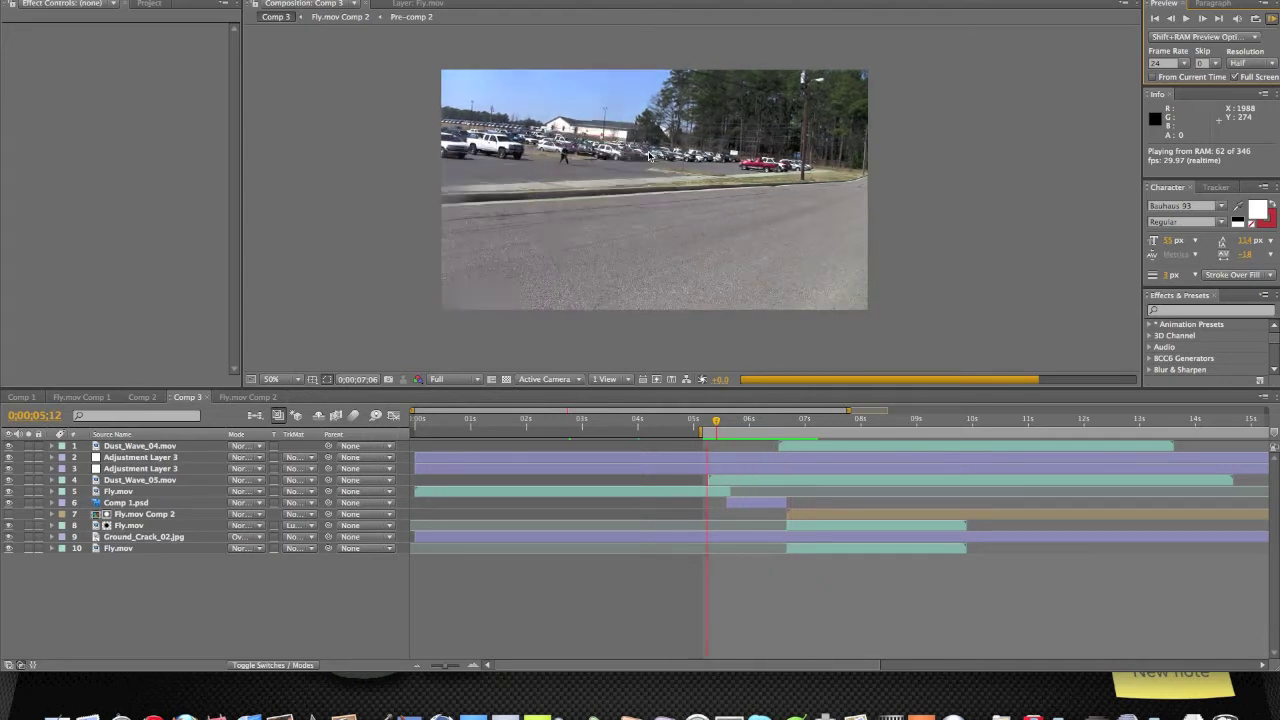
key("space")
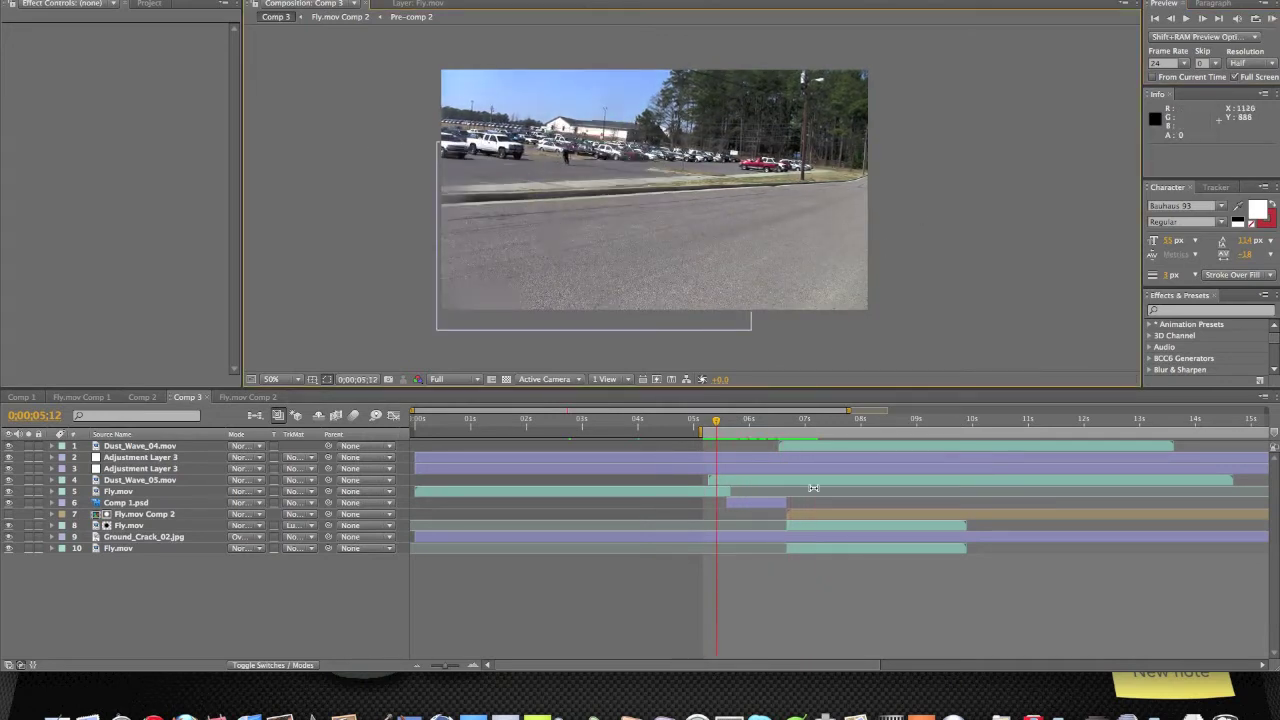
mouse_move(715, 424)
left_mouse_down()
mouse_move(740, 428)
mouse_move(726, 428)
left_mouse_up()
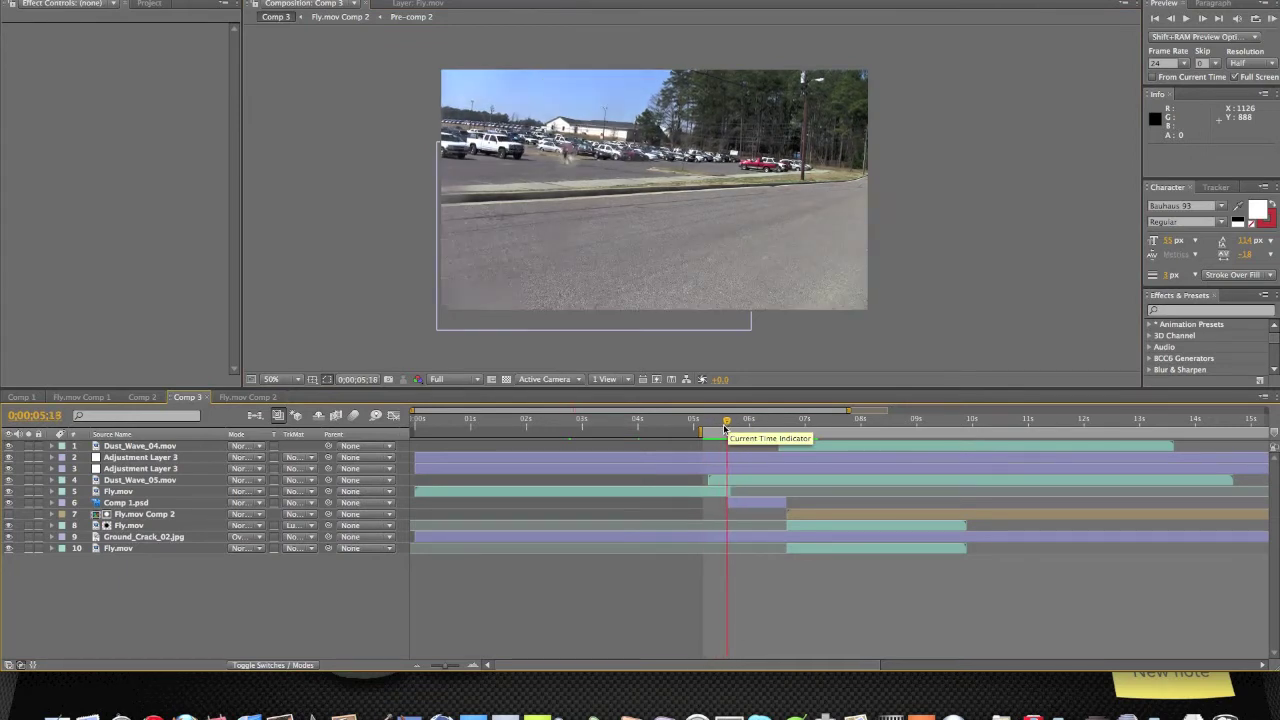
- Select Adjustment Layer 3's Emboss, Bulge and Glow keyframes at the playhead and shift them earlier
left_click(150, 469)
key("u")
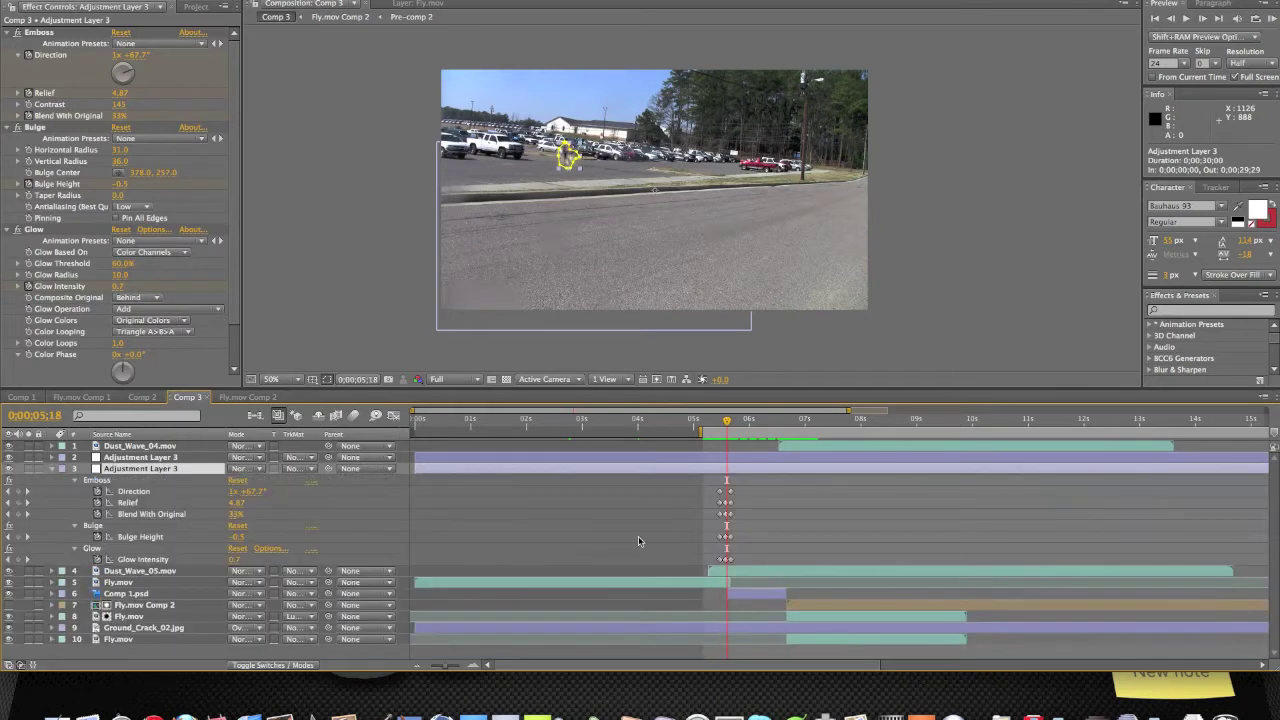
left_click_drag(728, 486, 722, 570)
left_click_drag(732, 484, 717, 568)
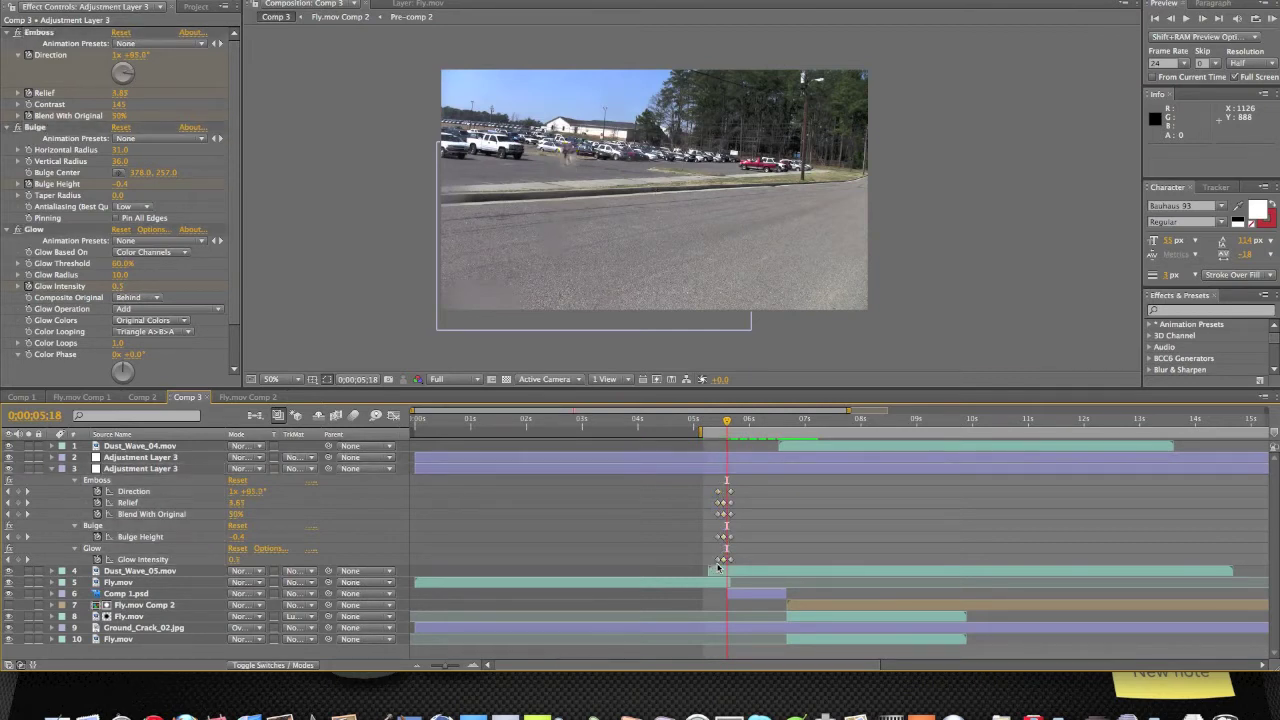
left_click(720, 568)
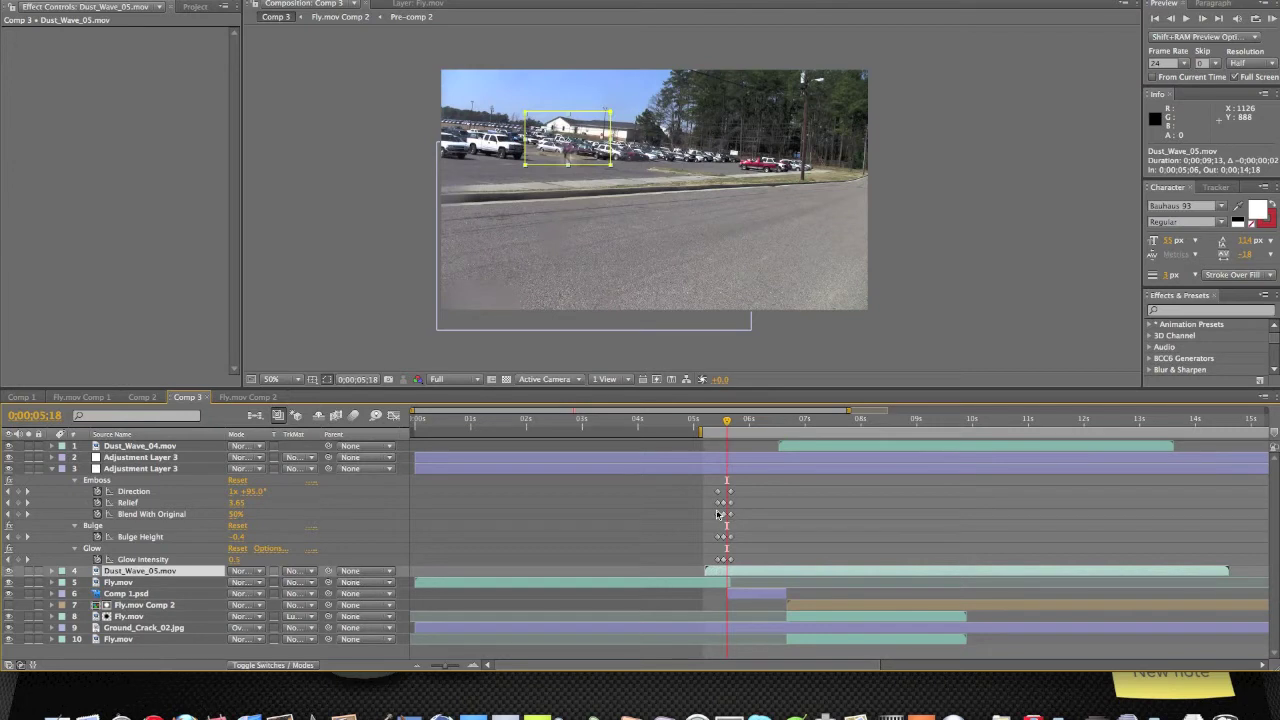
key("ctrl+z")
left_click_drag(713, 486, 715, 566)
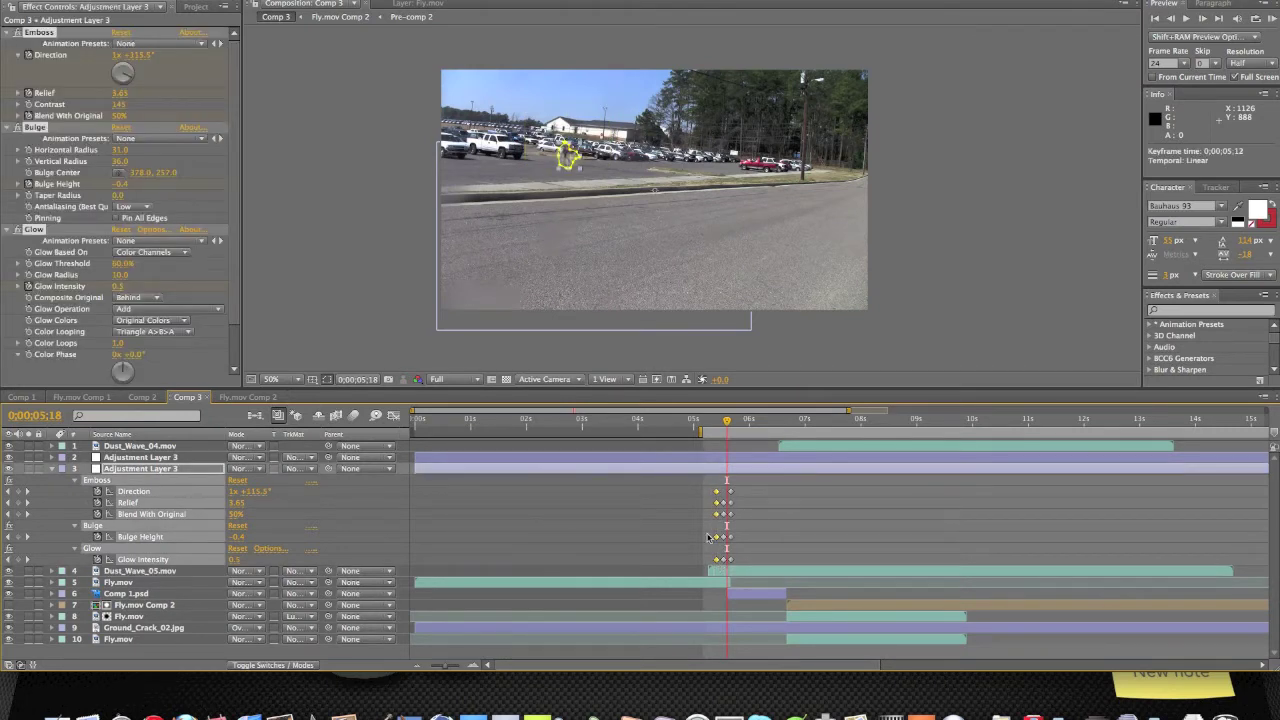
- Deselect everything and scrub to about 0;00;06;22 to check the effect values
left_click_drag(728, 426, 735, 424)
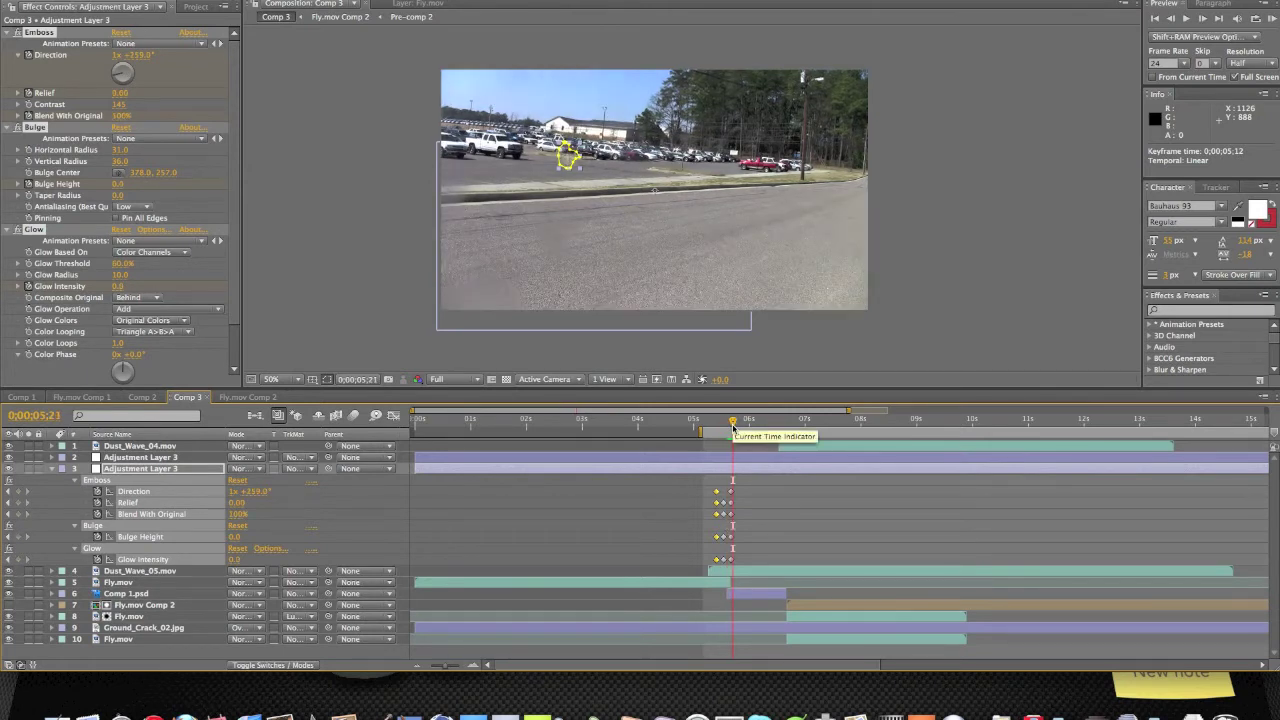
left_click(289, 189)
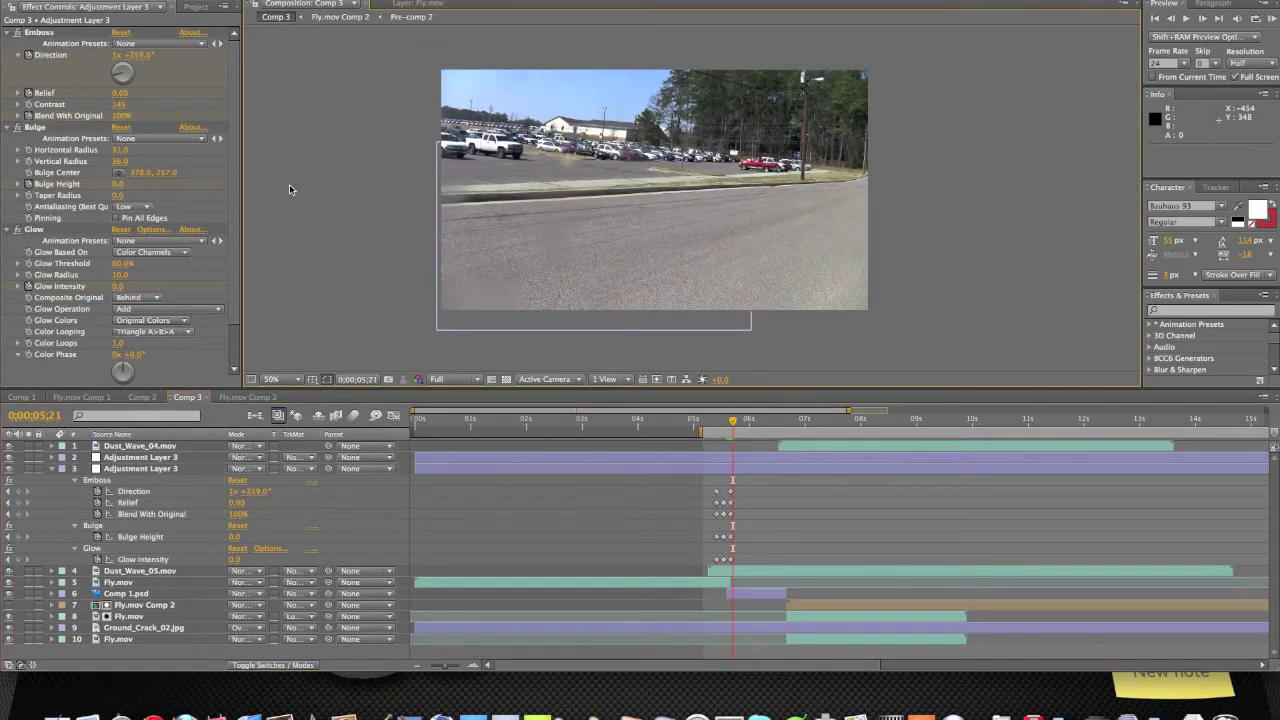
left_click_drag(735, 425, 792, 426)
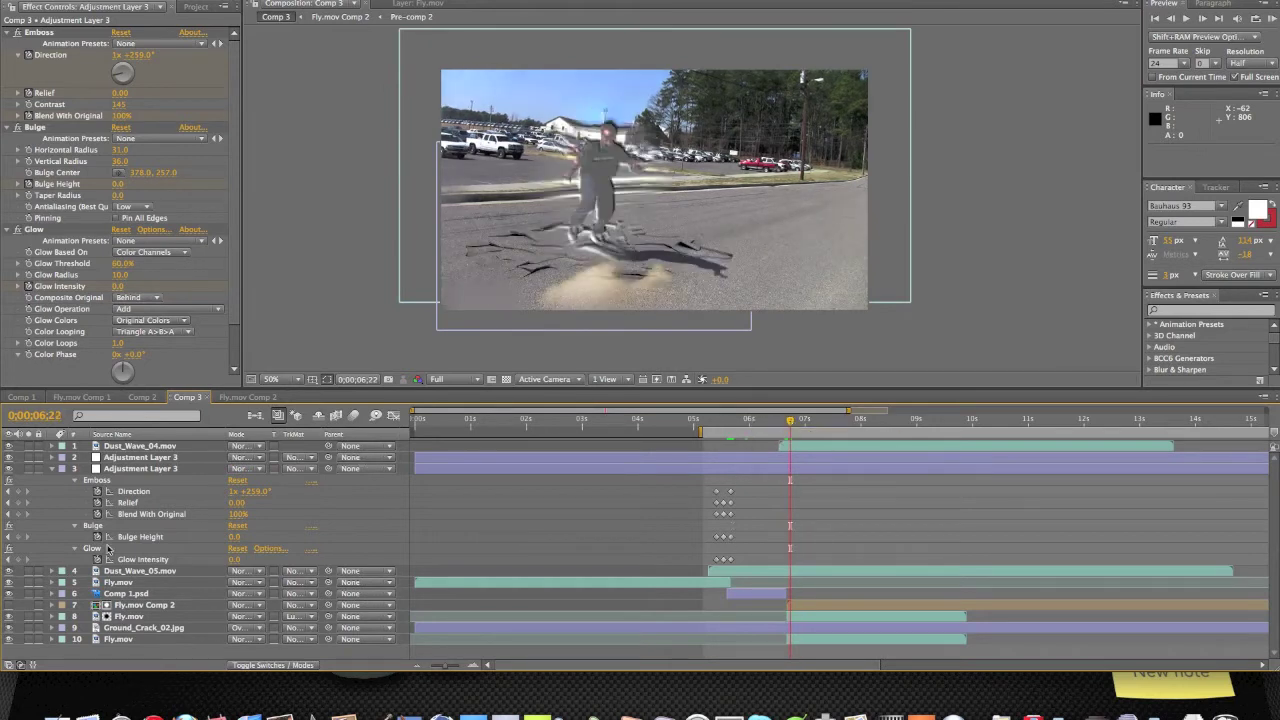
- Collapse Adjustment Layer 3 and select Ground_Crack_02.jpg at frame 0;00;06;19
left_click(50, 469)
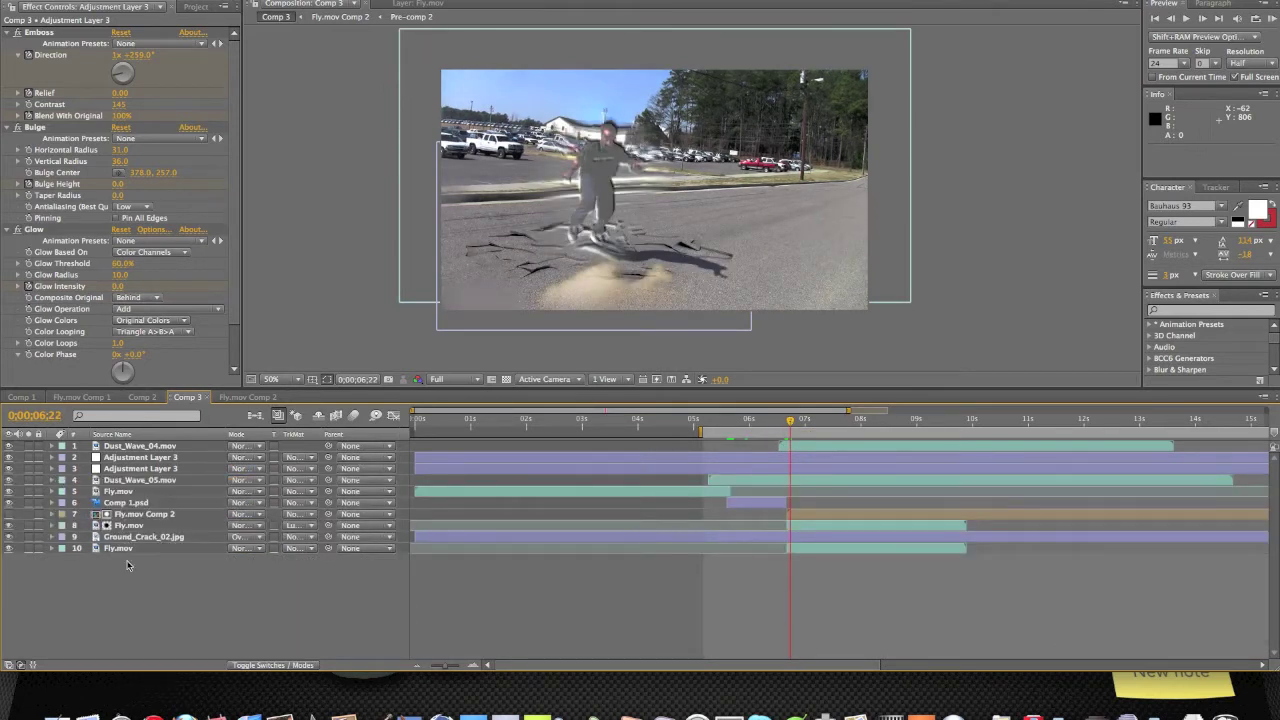
left_click(117, 525)
left_click(137, 538)
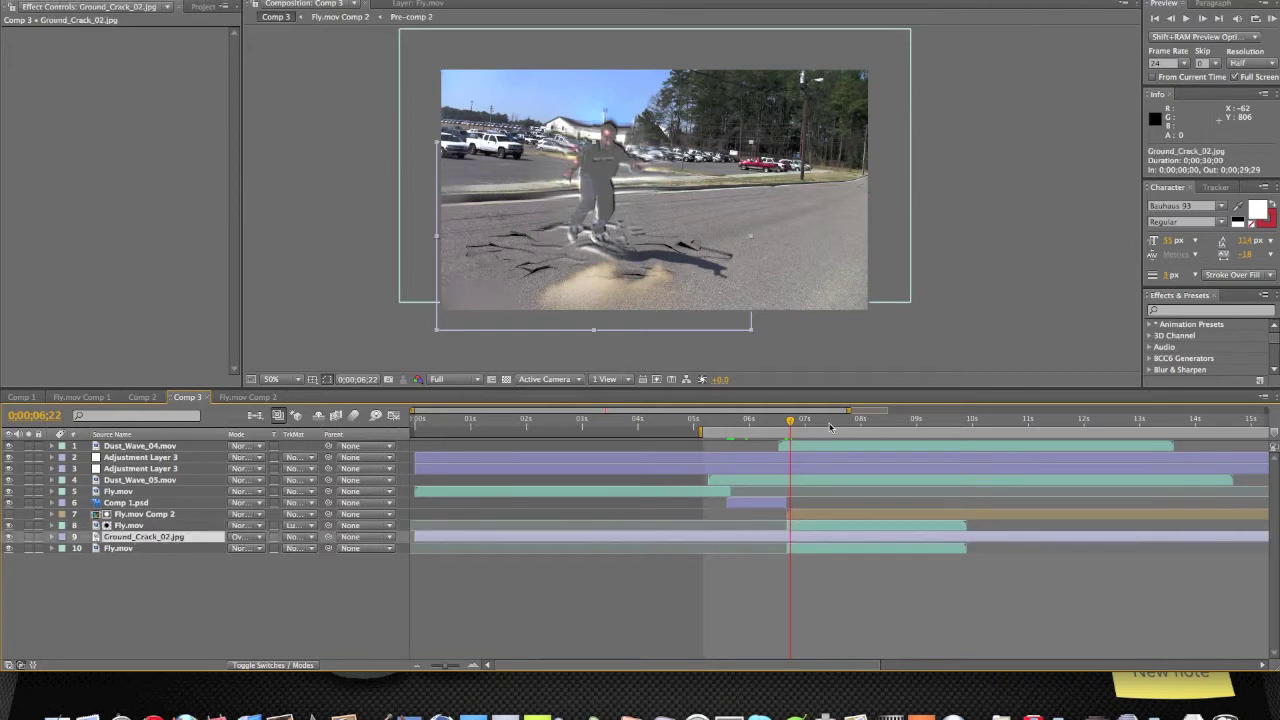
left_click_drag(795, 425, 787, 426)
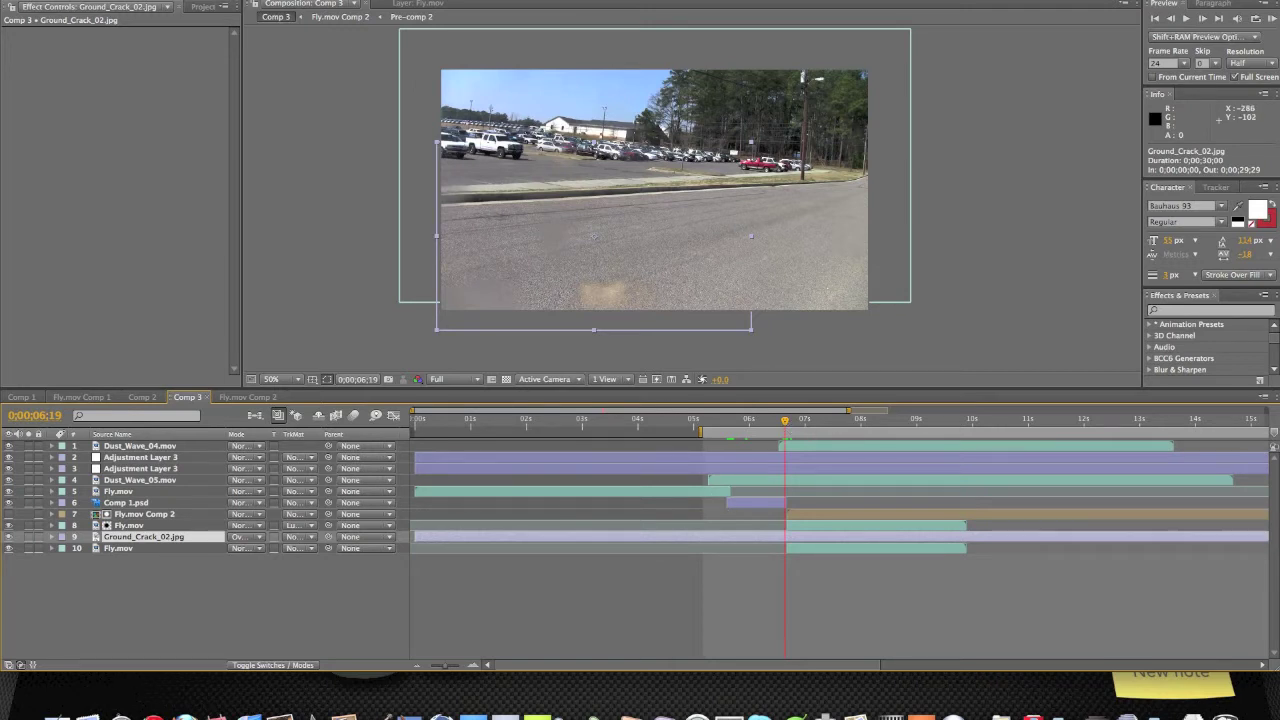
- Bring up the shape drawing tool choices from the top toolbar
left_click(250, 0)
key("Escape")
left_click(135, 0)
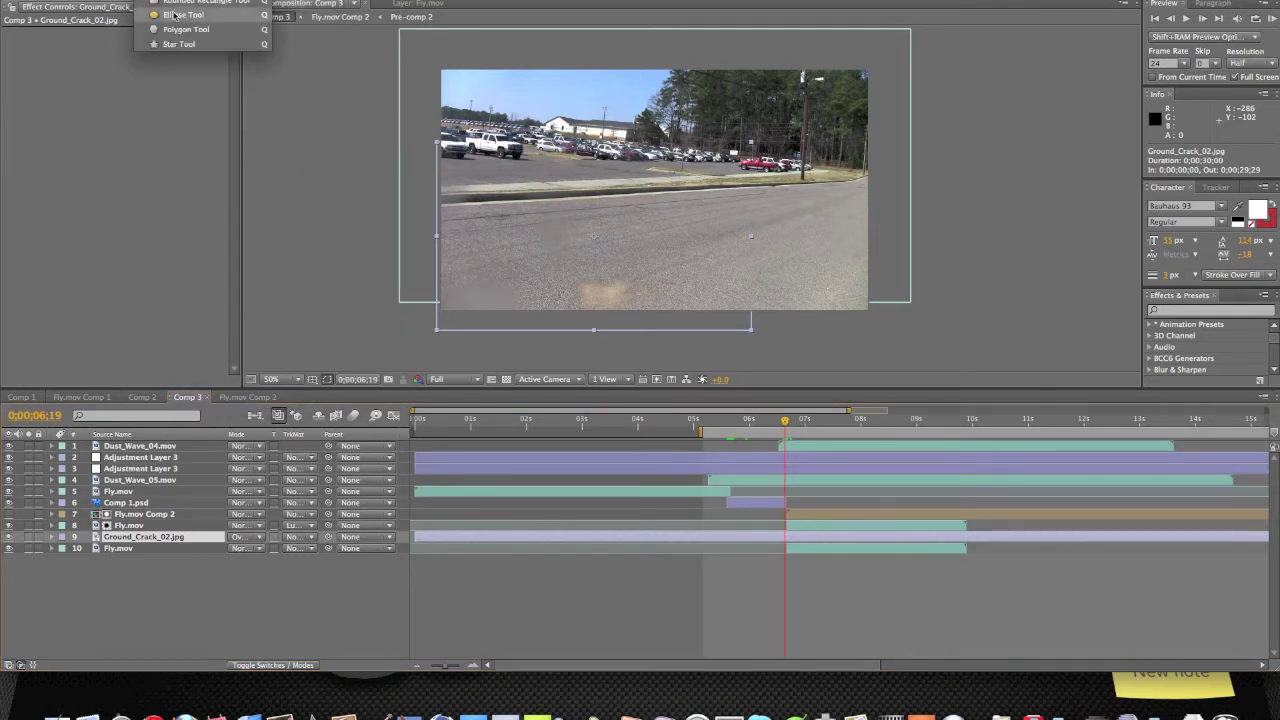
- Draw an elliptical mask on the ground near the feet and check it at 0;00;06;22
left_click(258, 301)
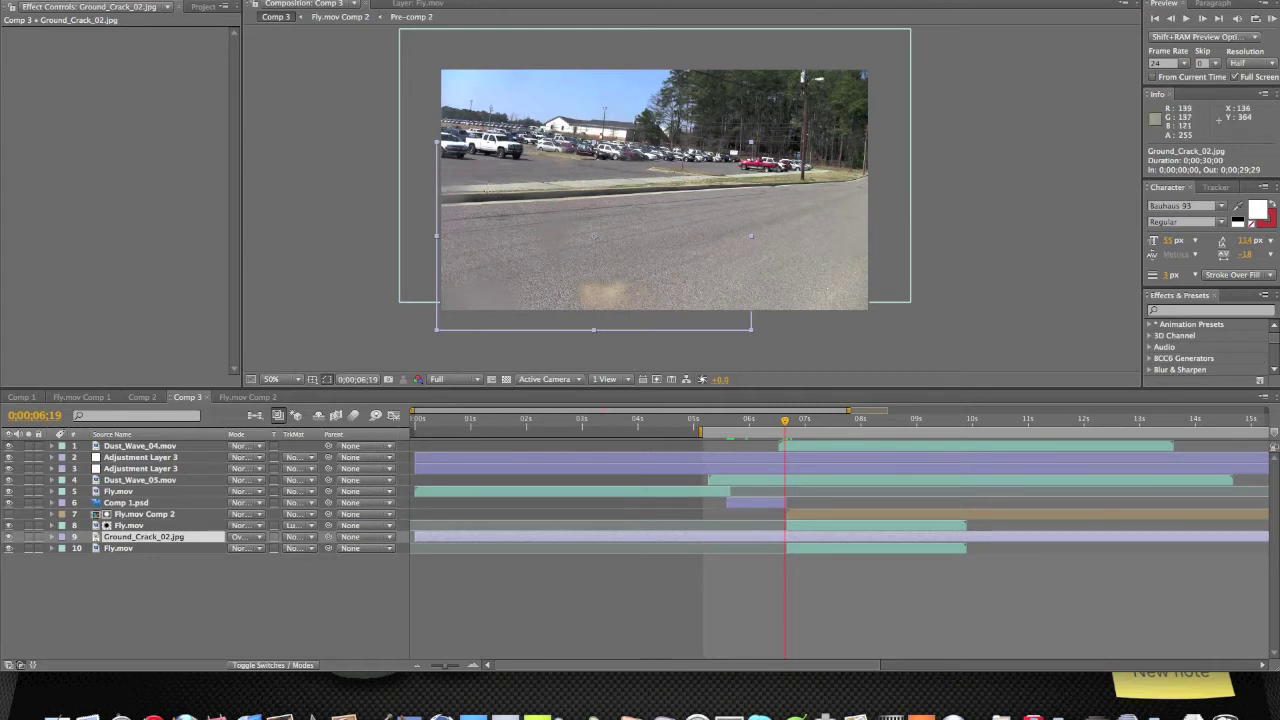
mouse_move(486, 190)
left_mouse_down()
mouse_move(692, 288)
mouse_move(630, 246)
mouse_move(597, 252)
left_mouse_up()
left_click_drag(785, 424, 789, 424)
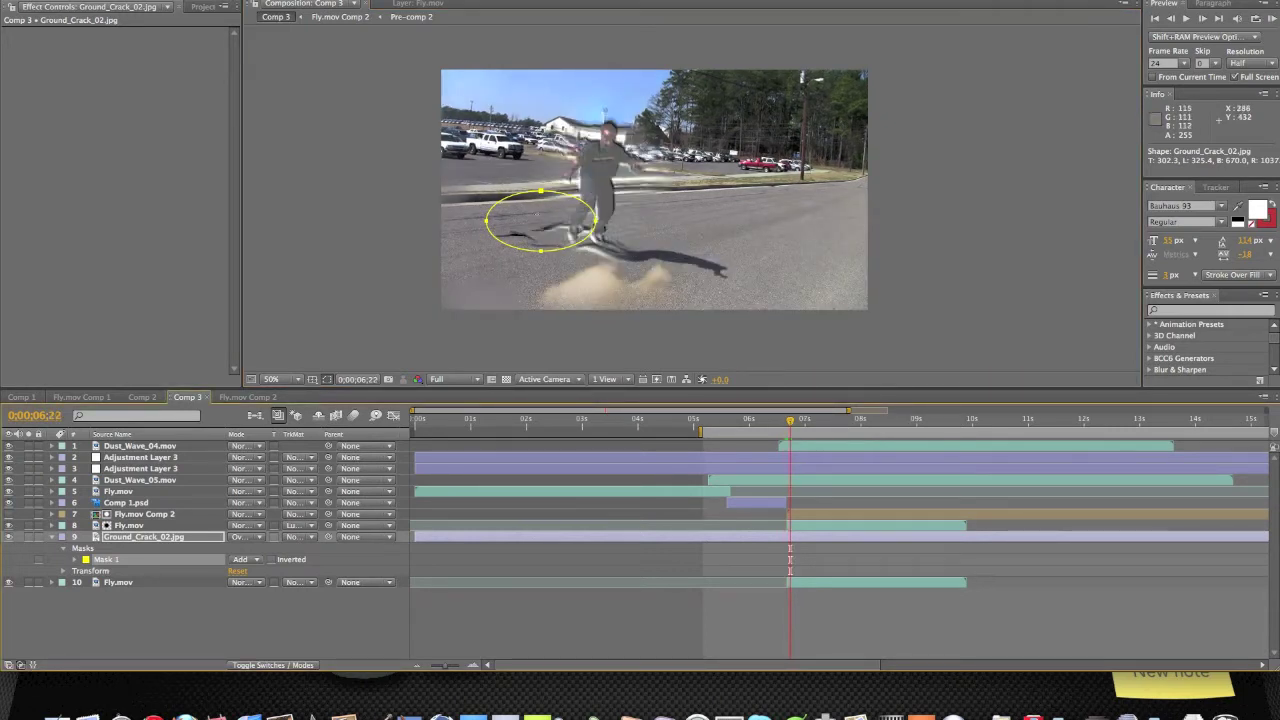
- Move Comp 1.psd below Fly.mov, stretch it across the timeline, then reselect Ground_Crack_02.jpg
left_click_drag(155, 503, 169, 624)
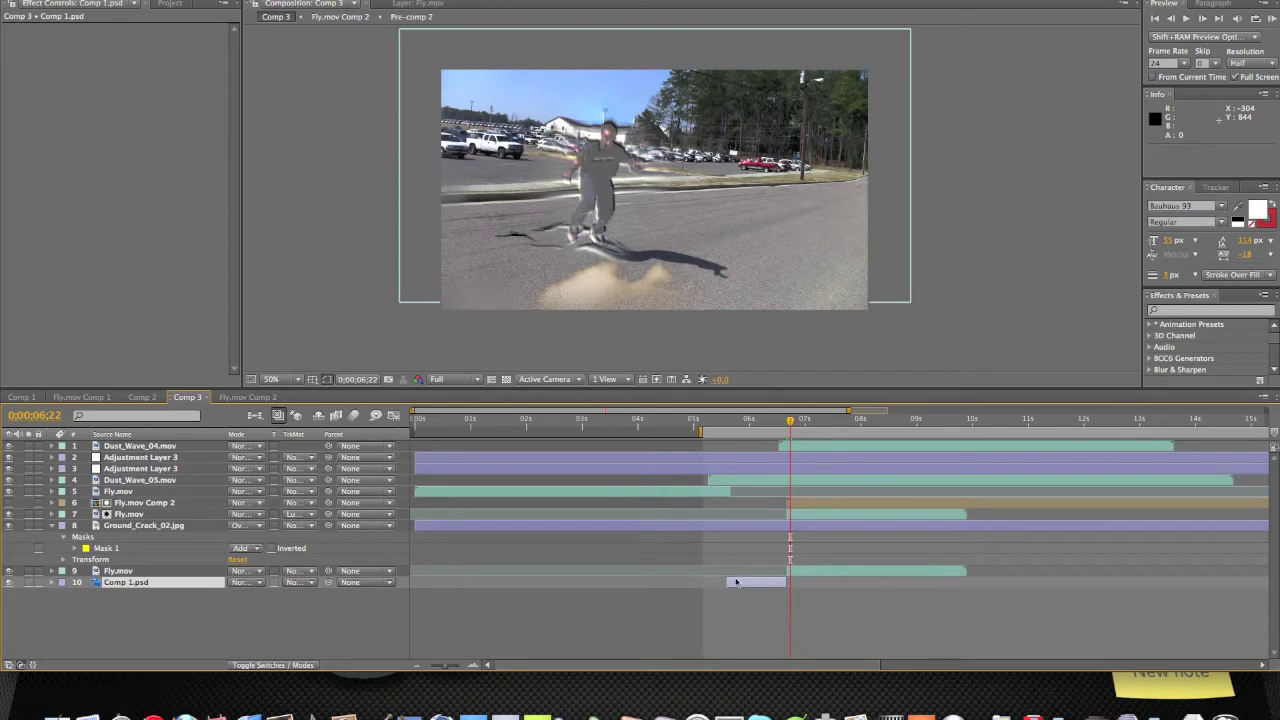
left_click_drag(727, 584, 372, 594)
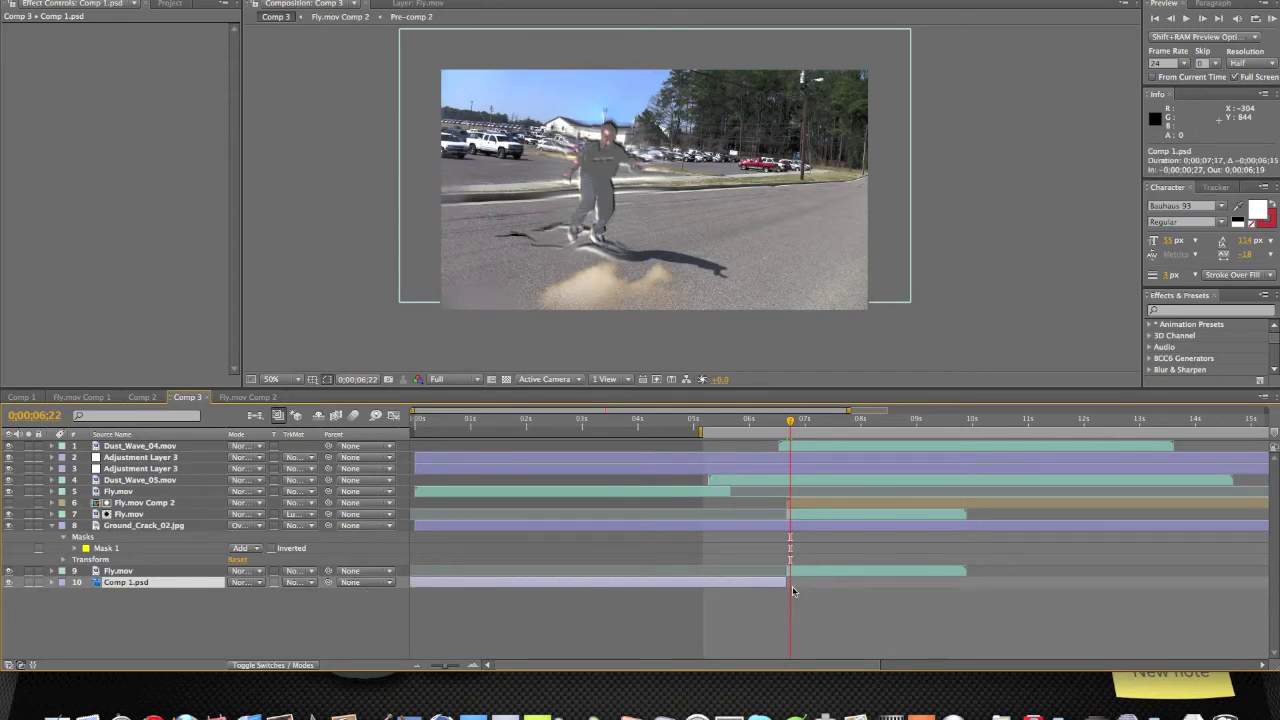
left_click_drag(785, 583, 1260, 583)
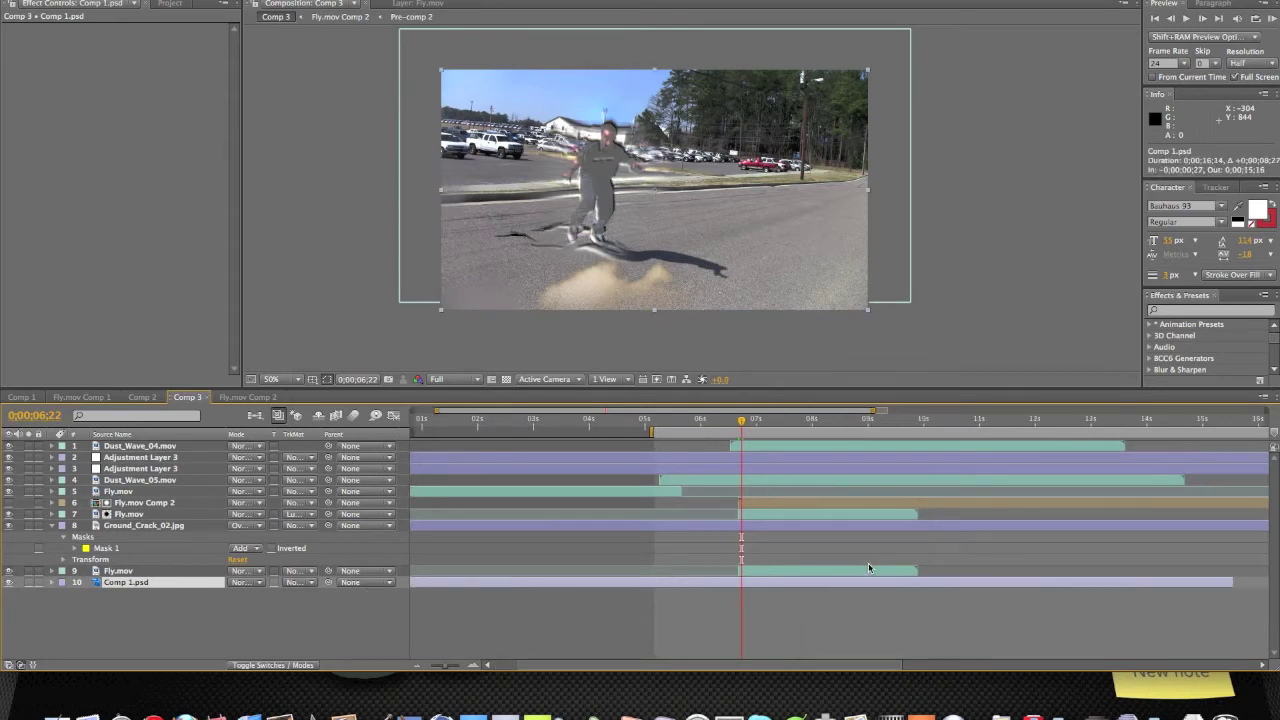
left_click(716, 424)
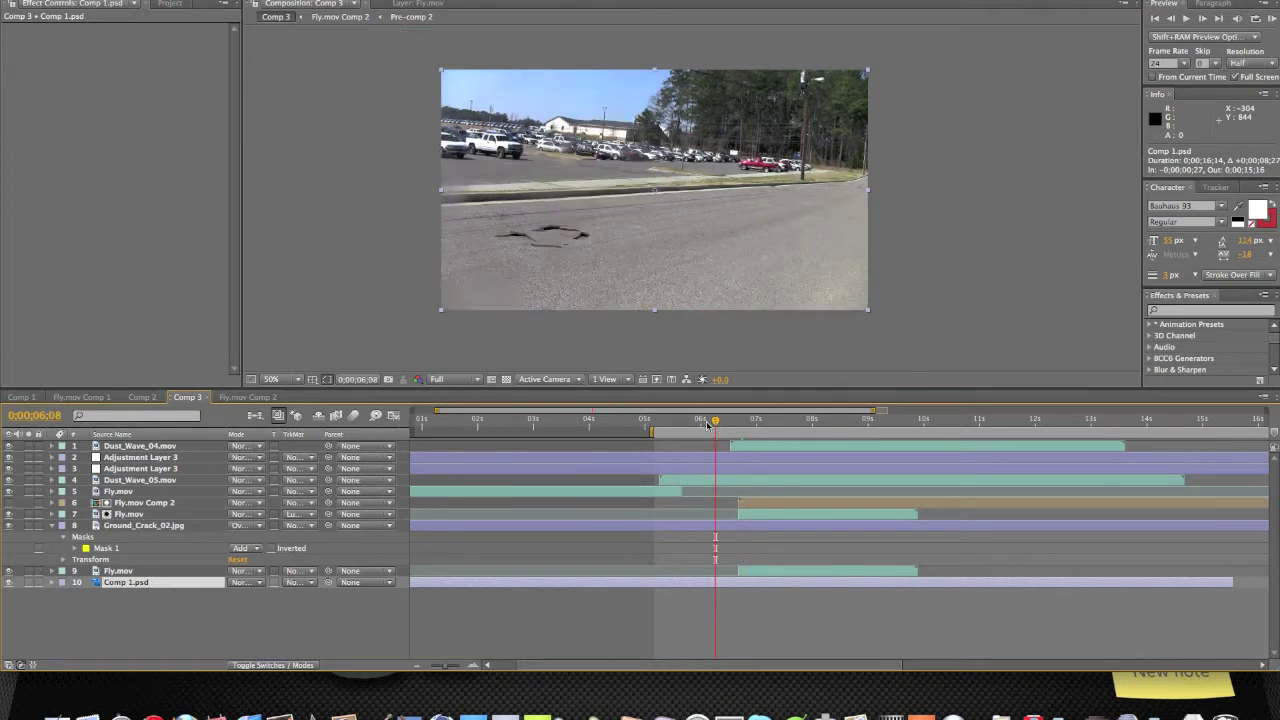
left_click(145, 526)
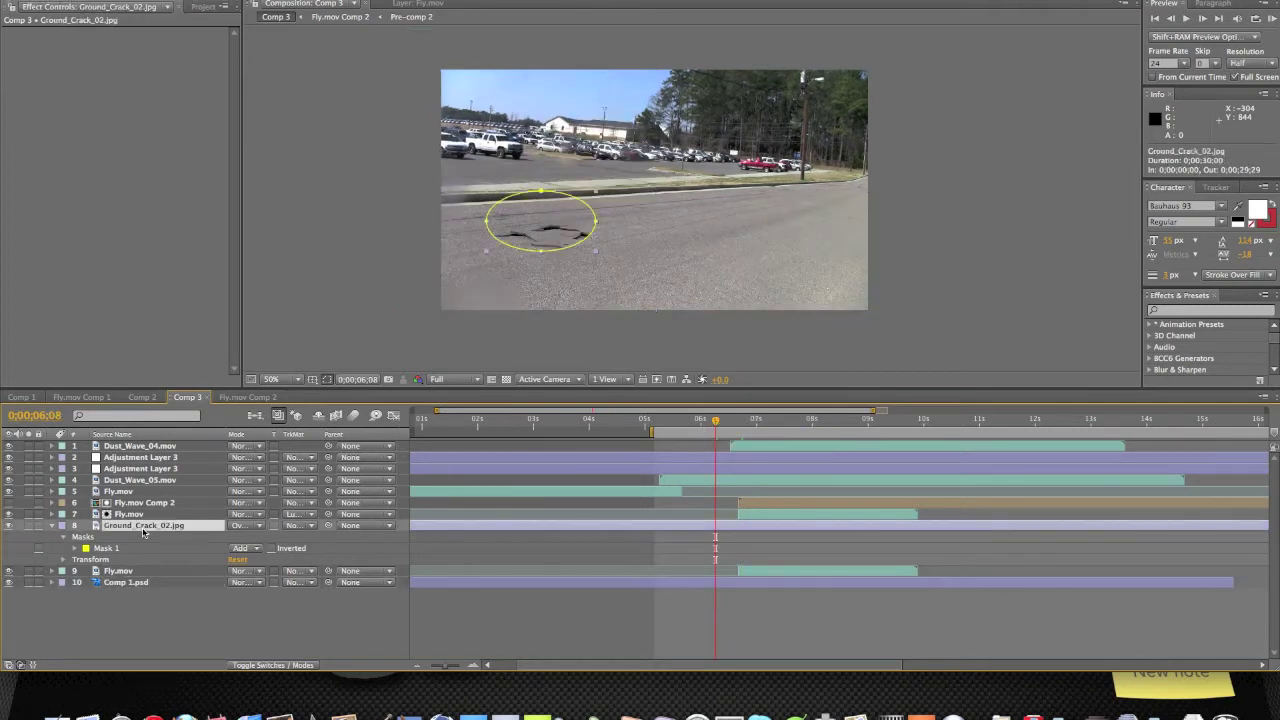
- Reveal Mask 1's properties, grow its expansion and move the ellipse onto the cracks
left_click(131, 552)
key("m")
key("m")
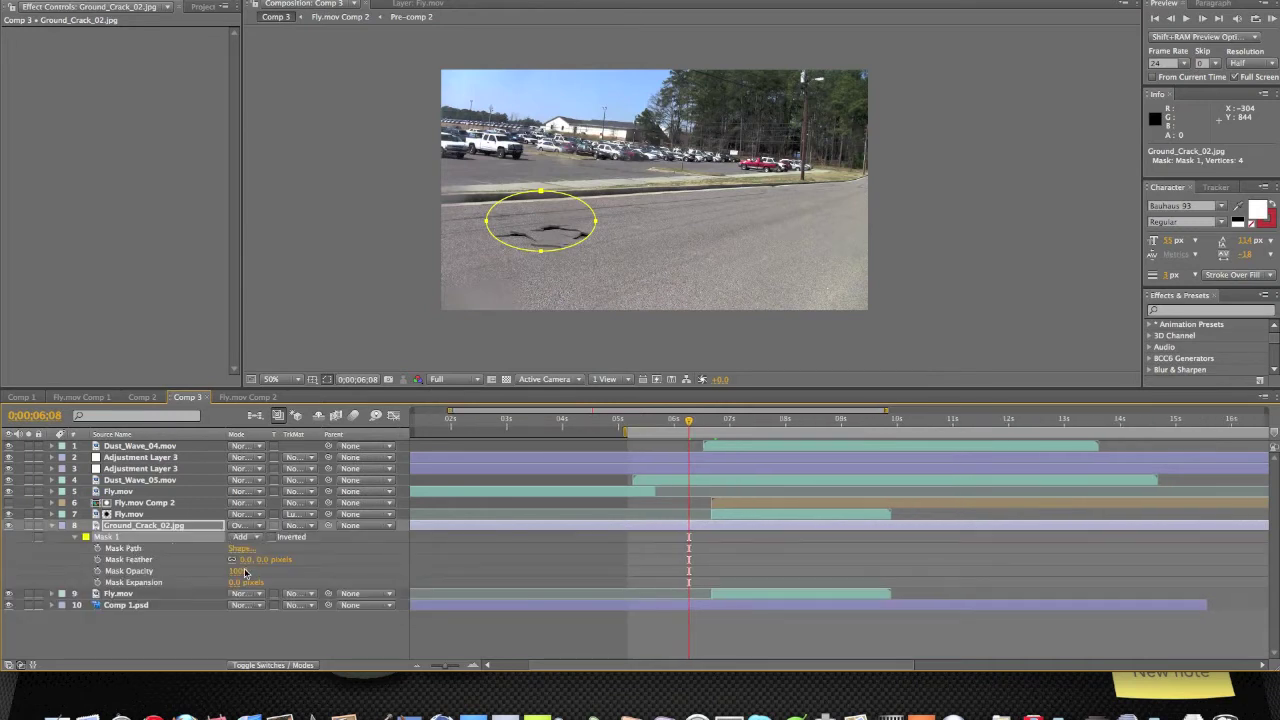
left_click_drag(245, 582, 710, 563)
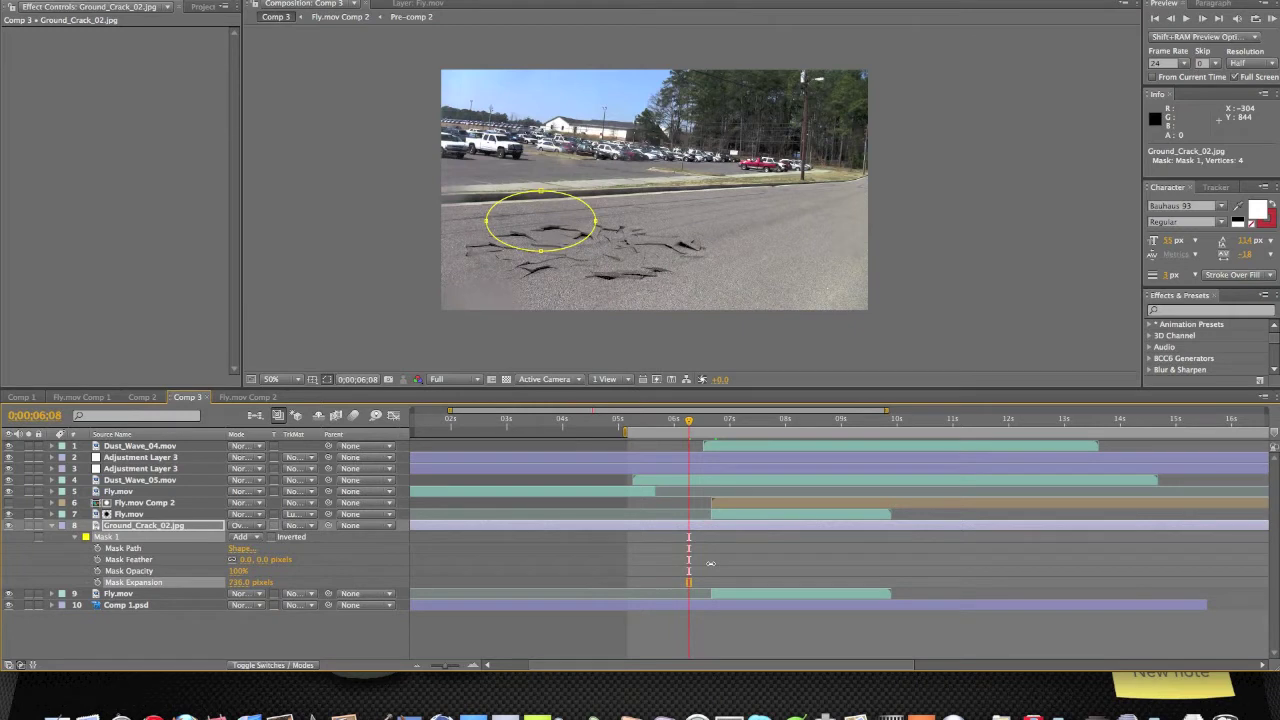
left_click(155, 530)
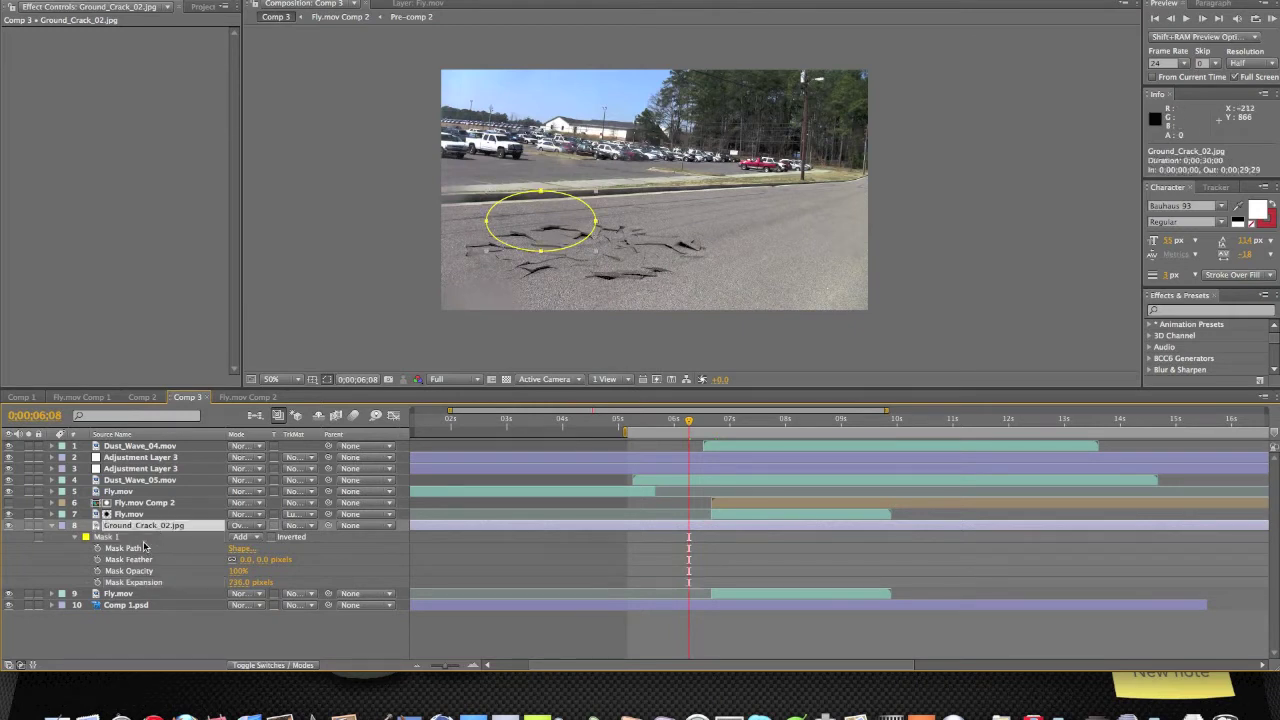
left_click(144, 547)
left_click(539, 191)
left_click_drag(593, 230, 586, 212)
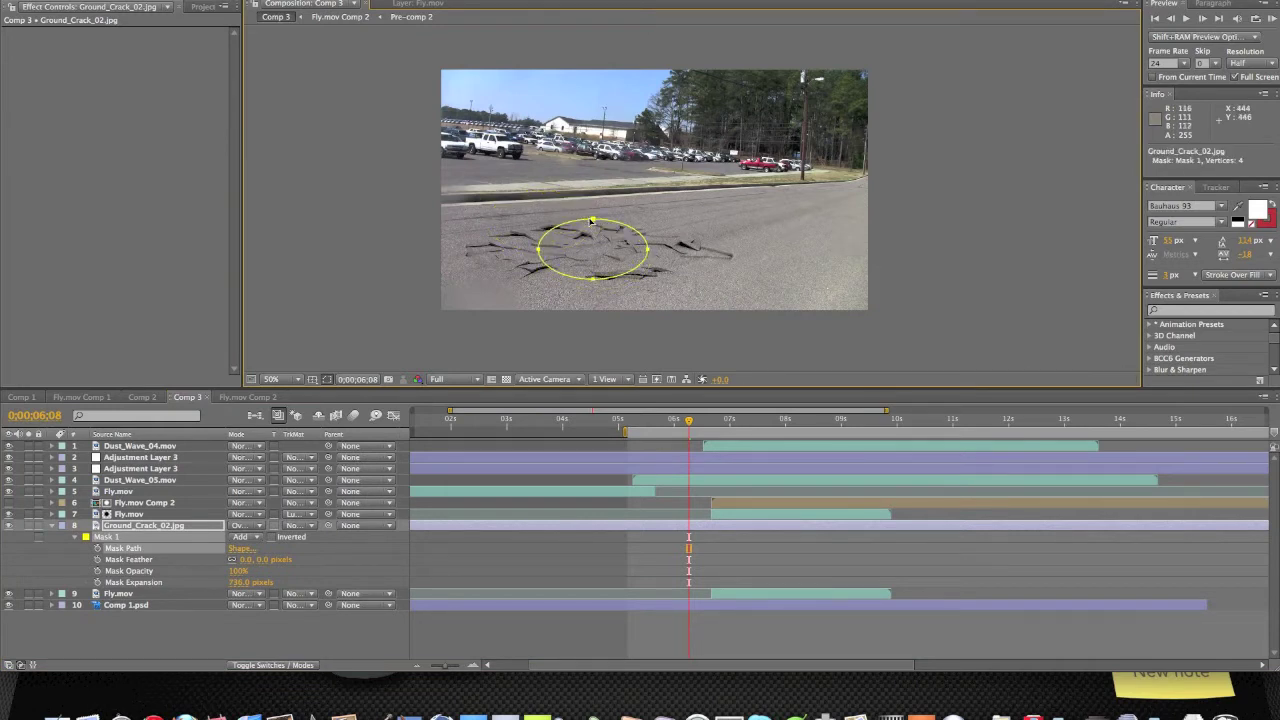
left_click(74, 578)
- Feather the mask 157 pixels and place a Mask Expansion keyframe at 0;00;06;20
left_click_drag(258, 560, 340, 560)
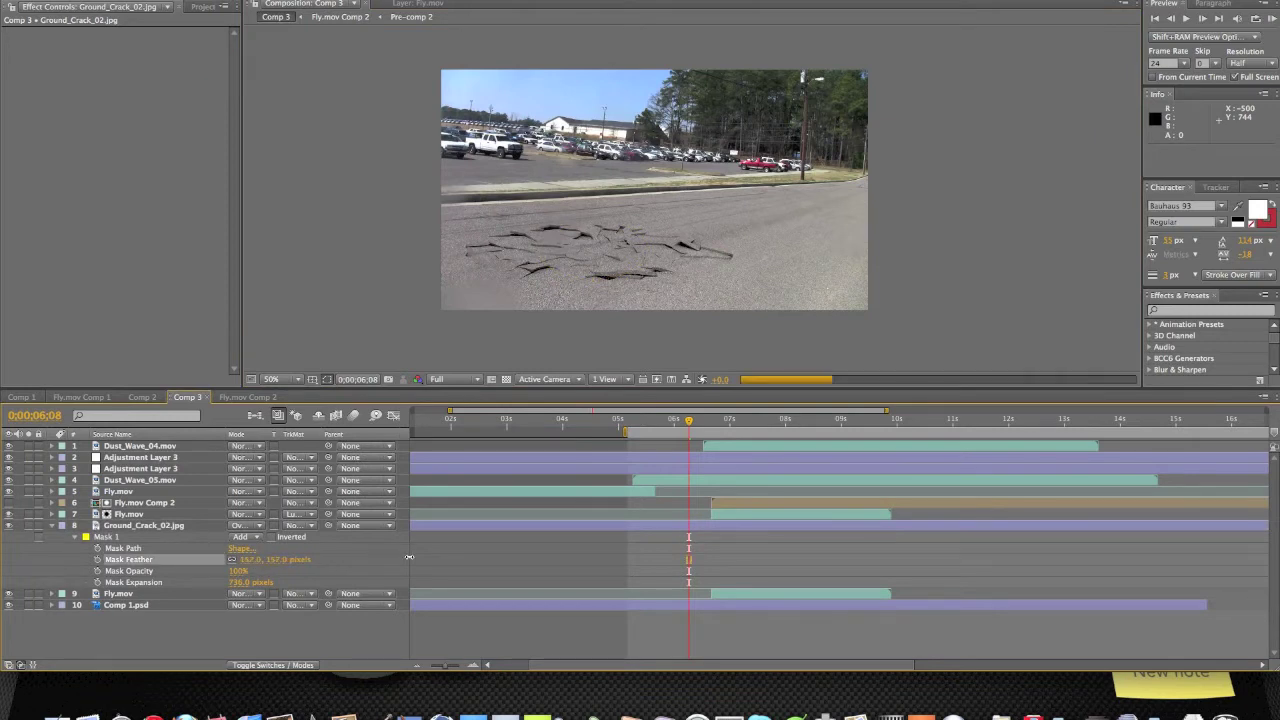
left_click(97, 582)
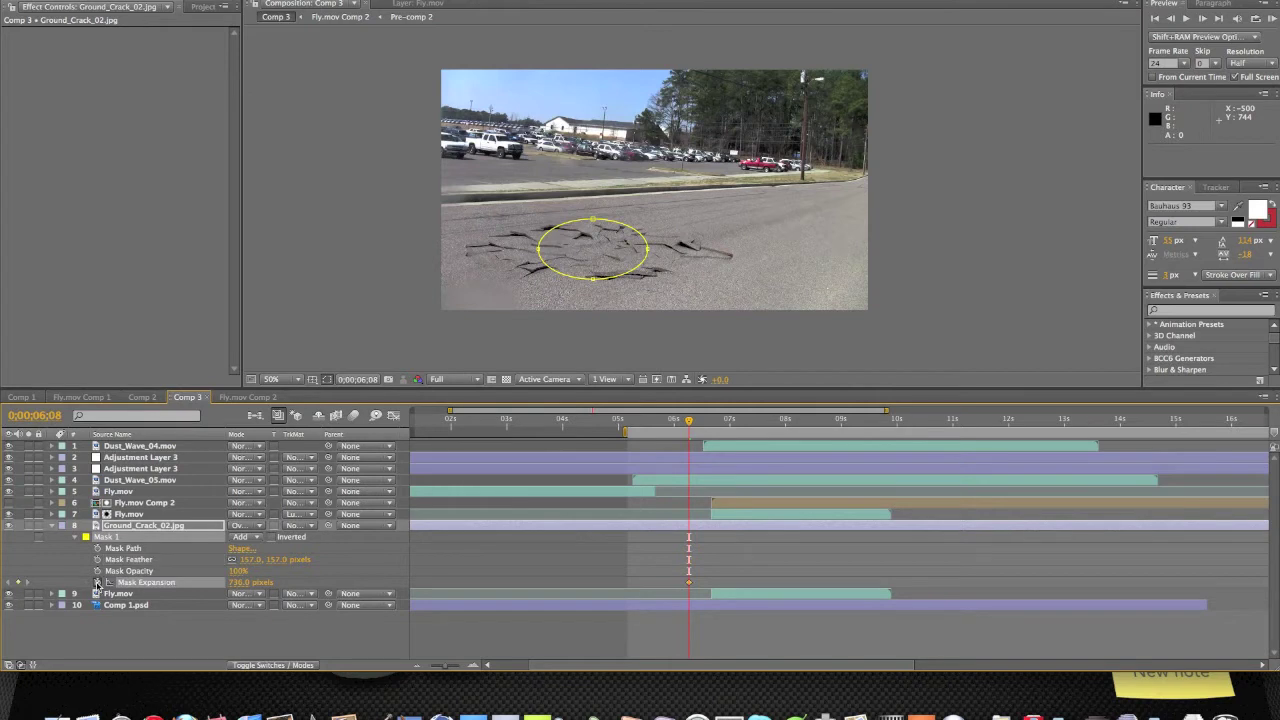
left_click(714, 424)
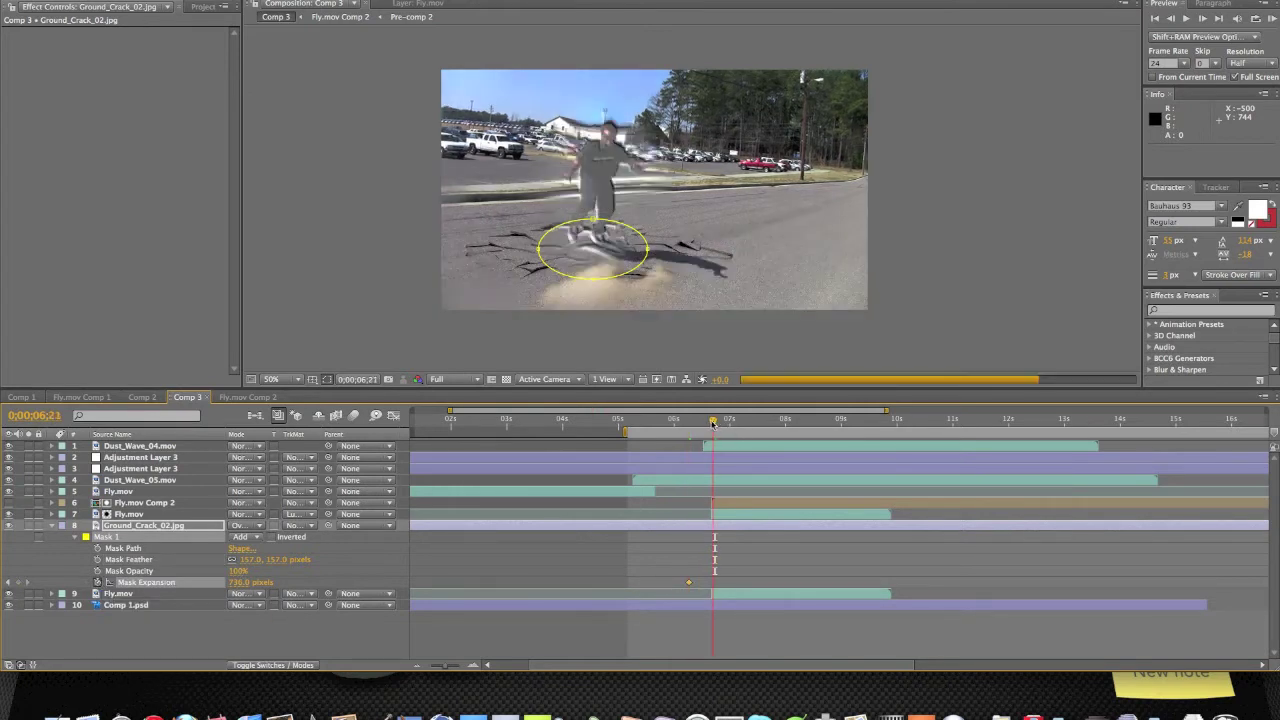
left_click_drag(714, 424, 711, 424)
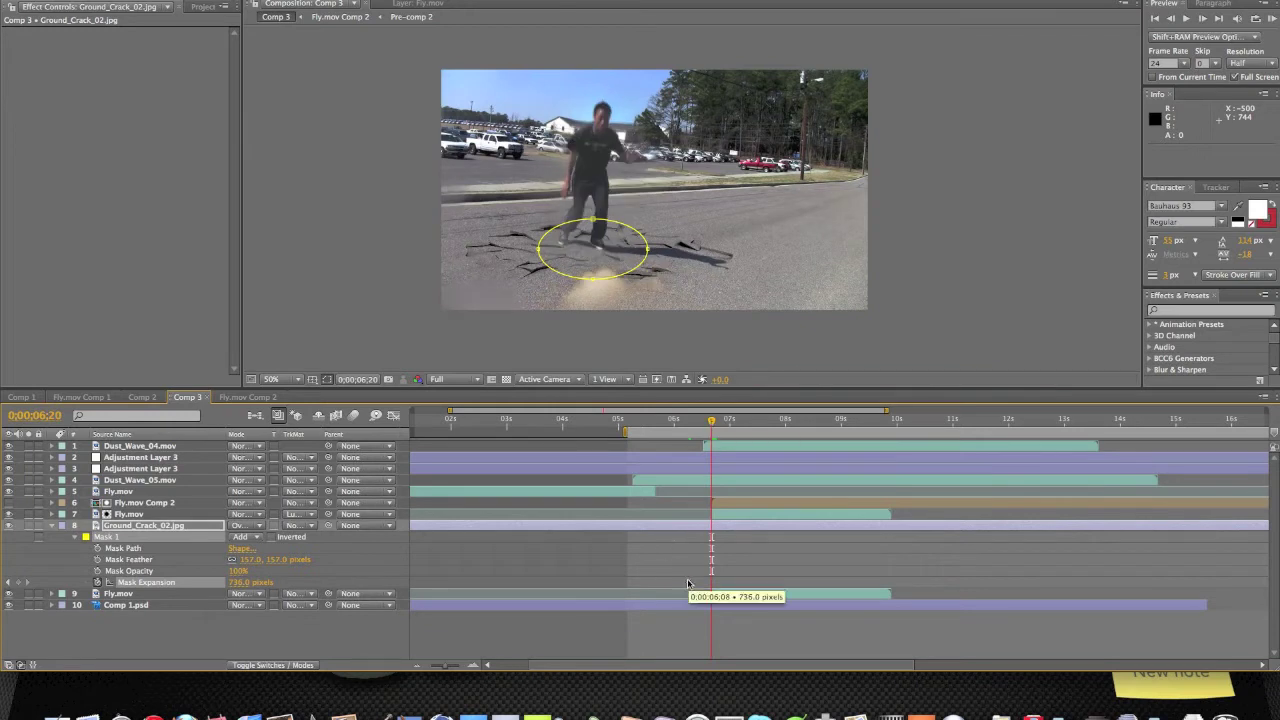
left_click_drag(690, 584, 708, 585)
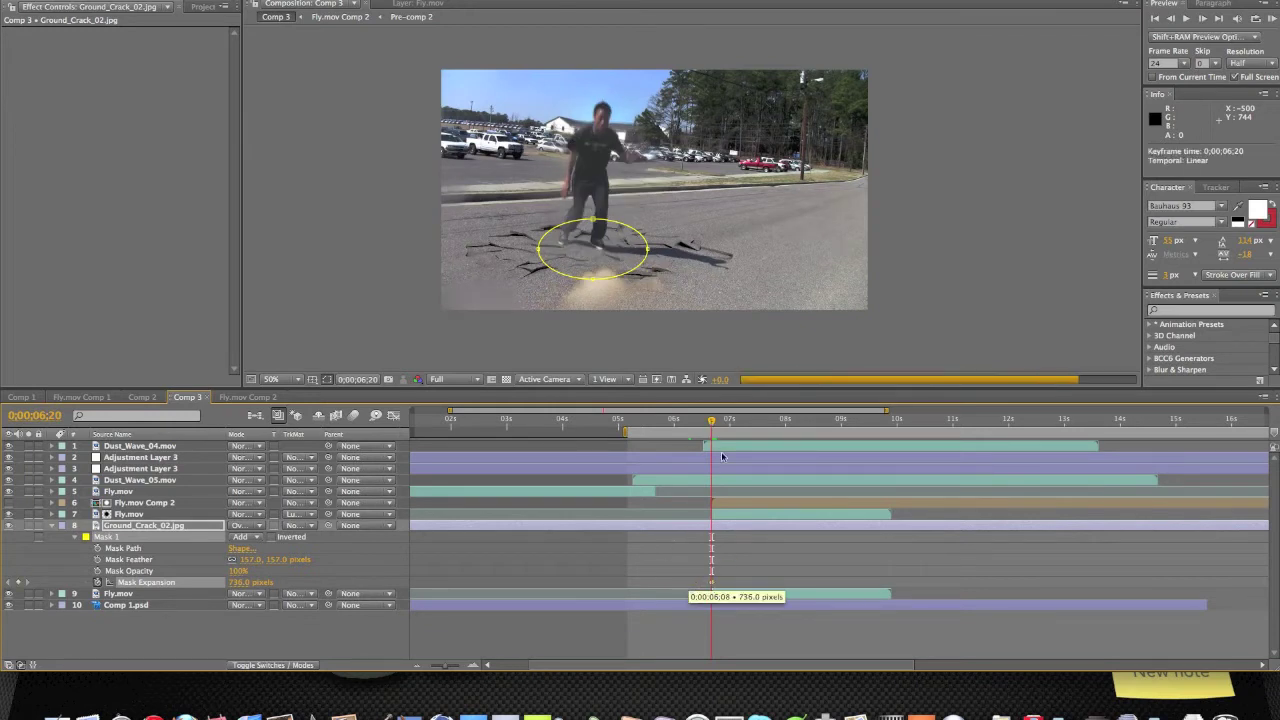
- Set the 0;00;06;20 Mask Expansion keyframe to -246 pixels, hiding the crack
left_click(239, 582)
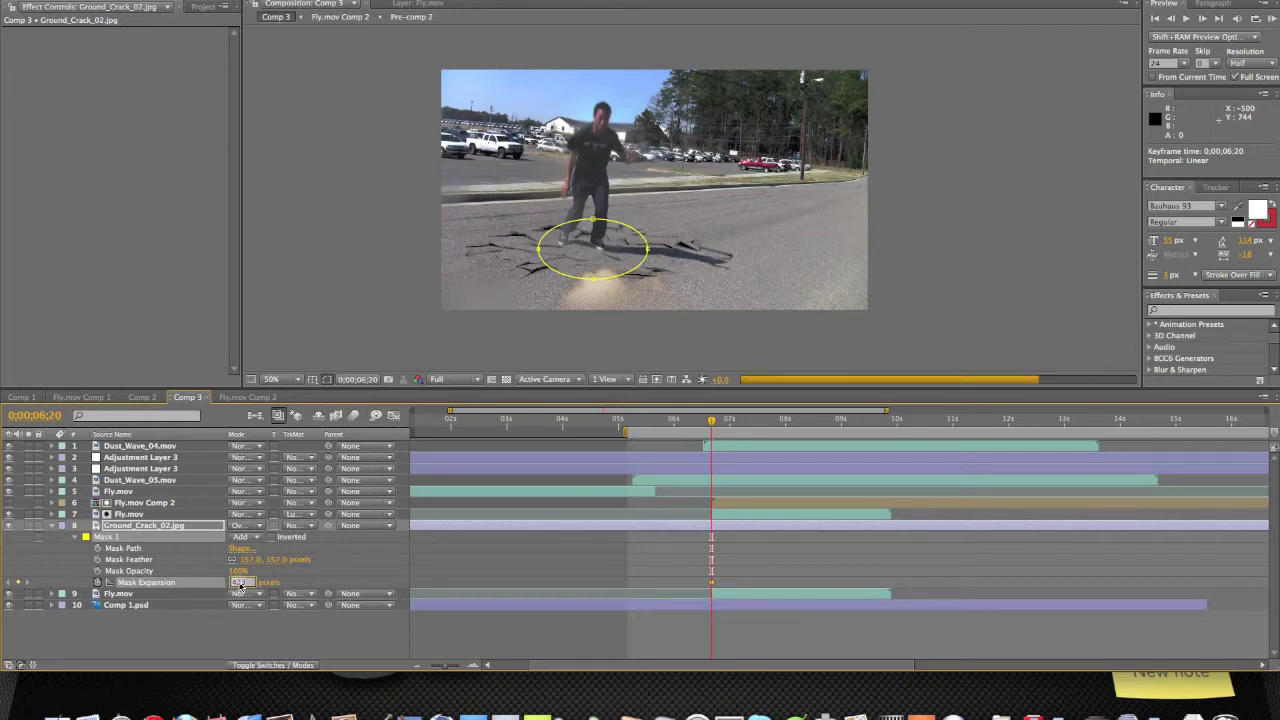
type("0")
key("Return")
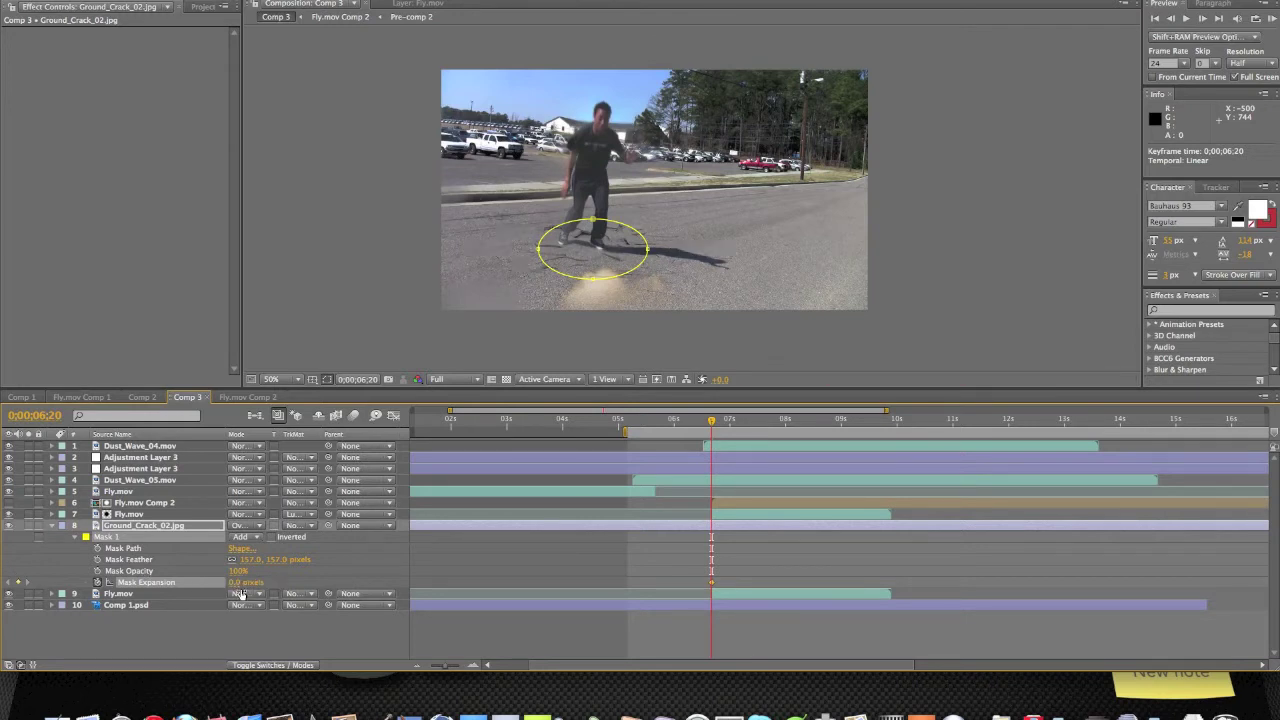
left_click_drag(234, 586, 71, 582)
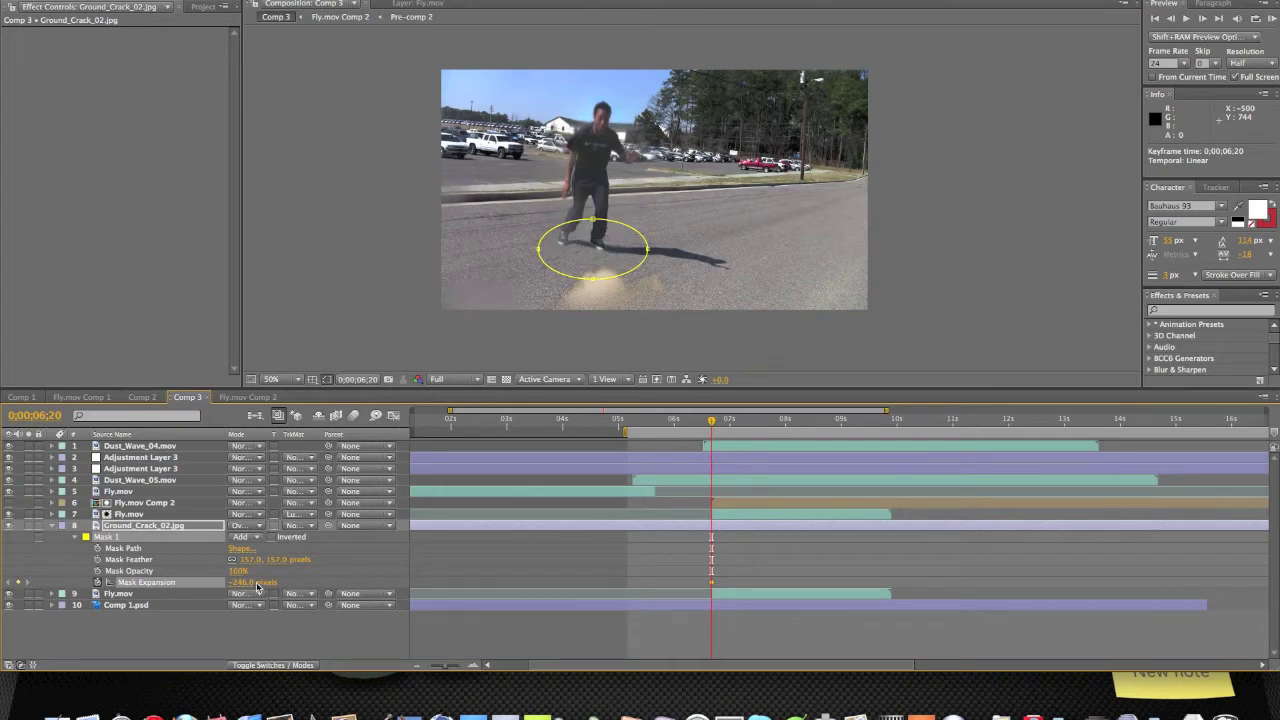
- Keyframe a large Mask Expansion at 0;00;06;23 to reveal the full crack, then return to 0;00;06;17
left_click(715, 421)
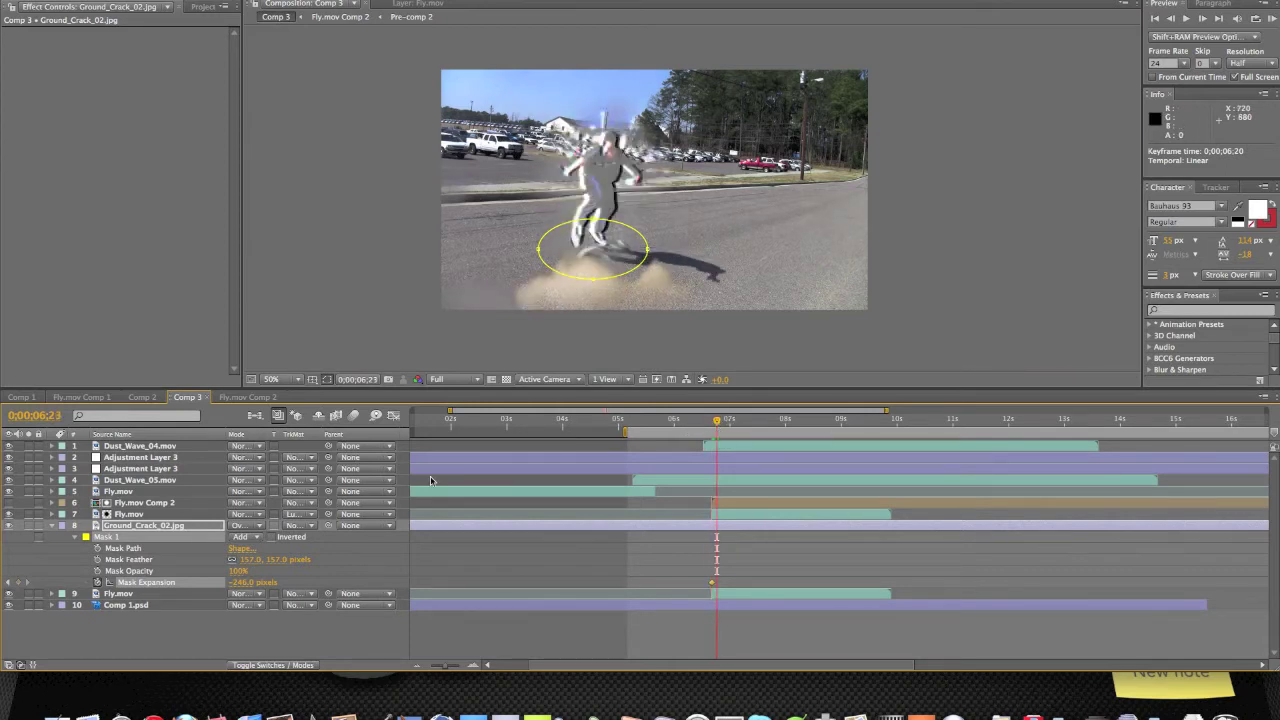
left_click_drag(241, 582, 469, 570)
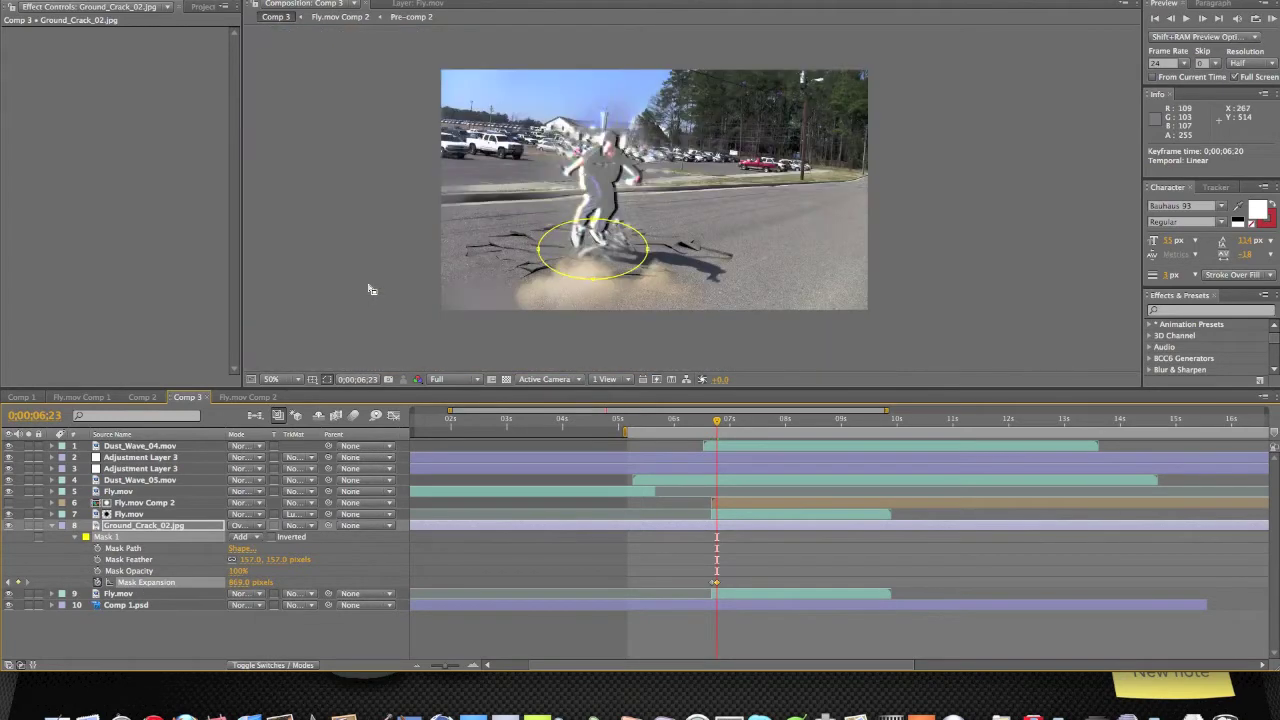
left_click(369, 288)
left_click(705, 424)
- Preview the impact from 0;00;06;17 as the crack appears
left_click_drag(708, 426, 710, 427)
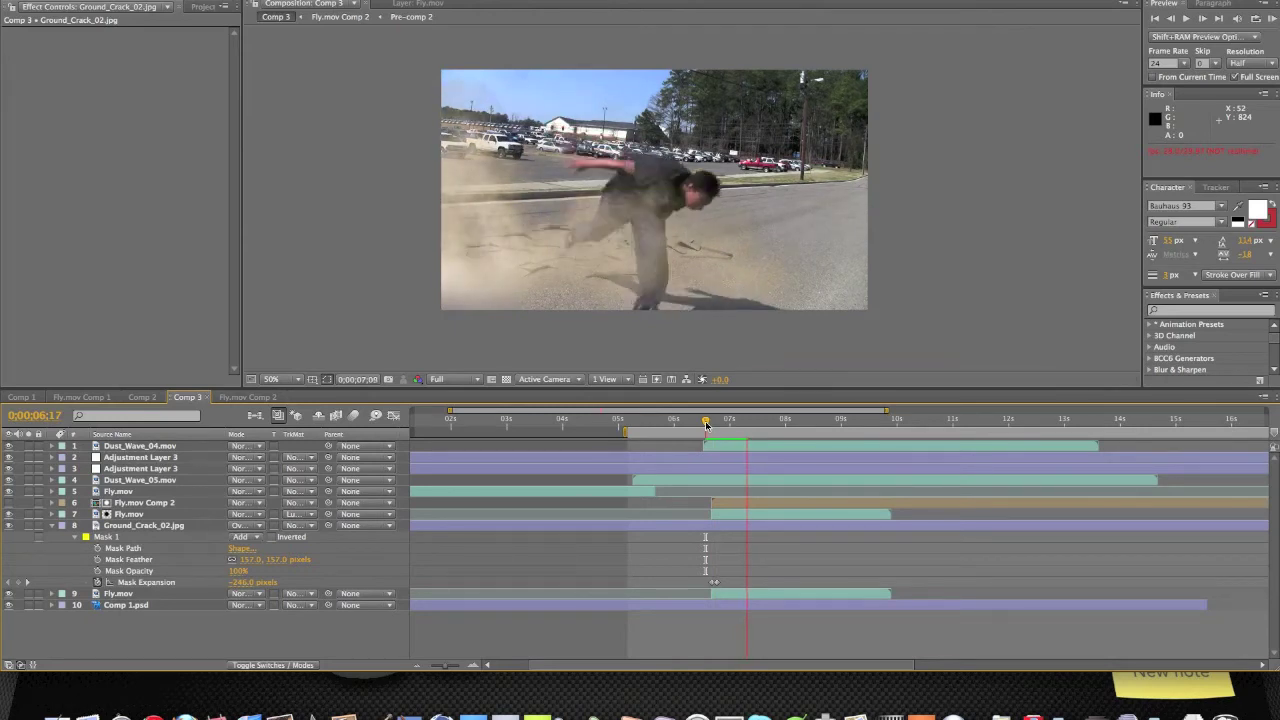
key("space")
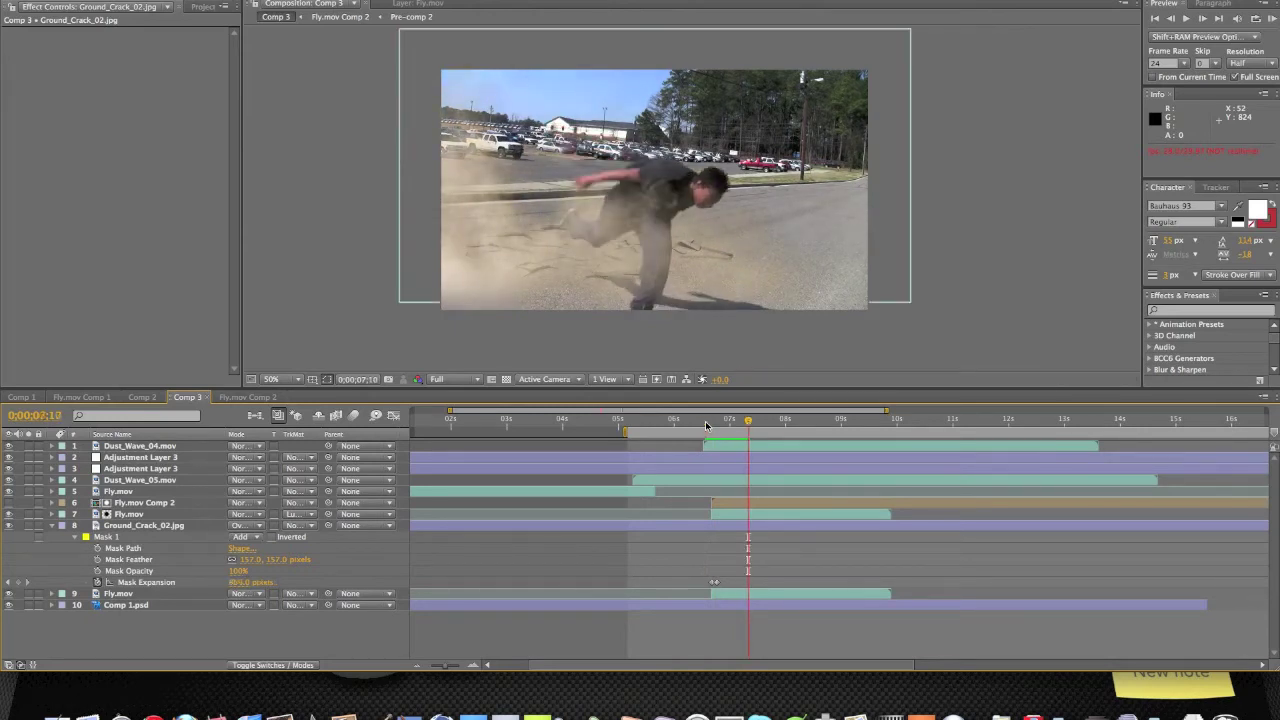
left_click(705, 425)
key("space")
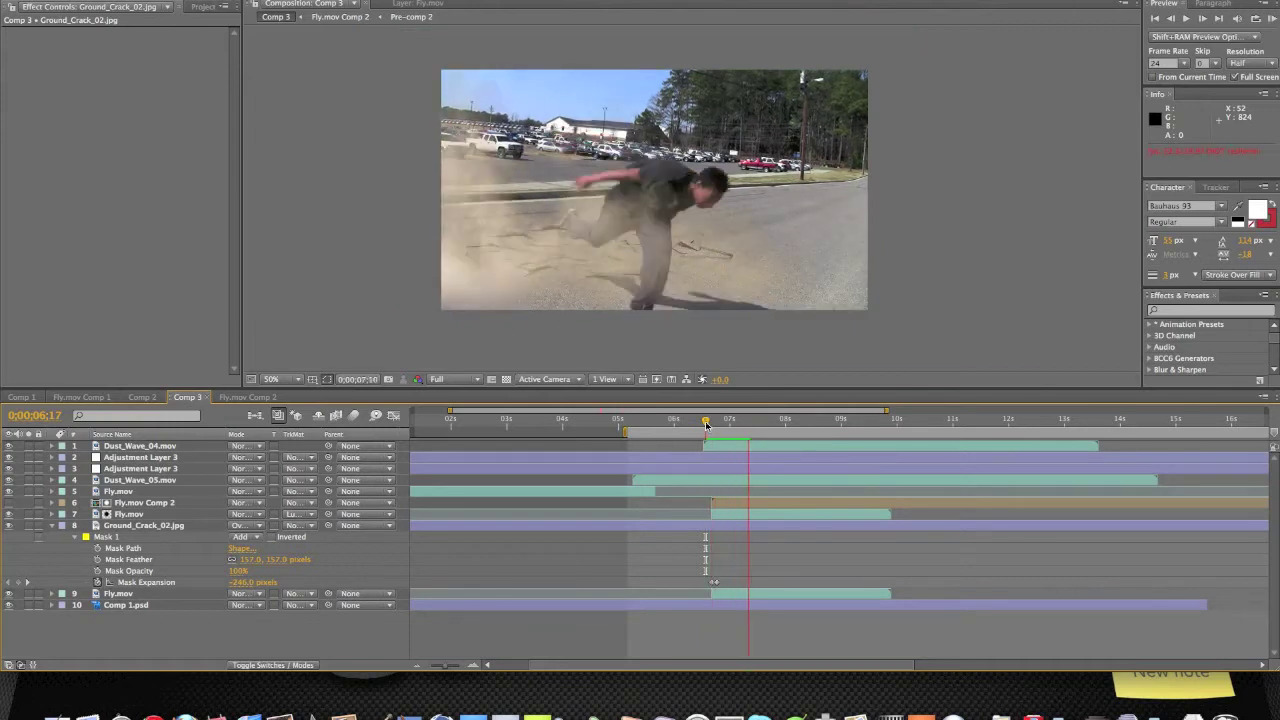
key("space")
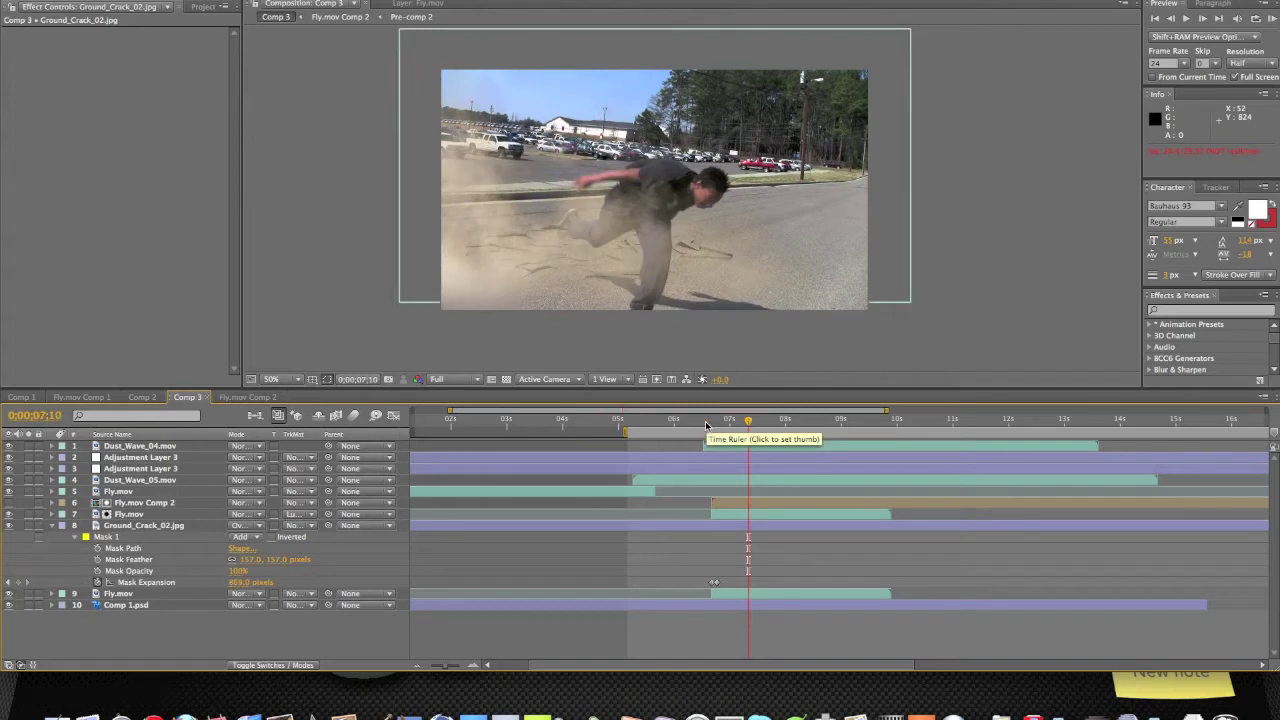
- Scrub from 0;00;06;17 to 0;00;07;00, then switch to Fly.mov Comp 2
left_click(705, 425)
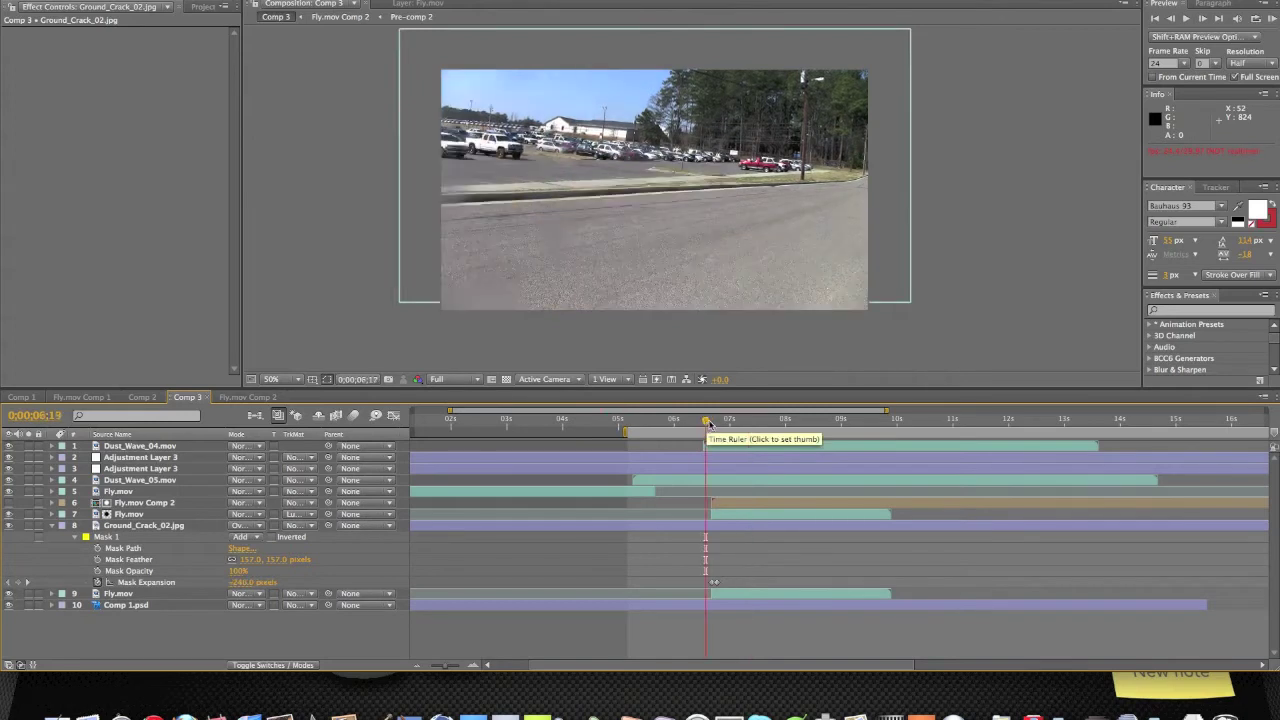
left_click_drag(705, 425, 732, 424)
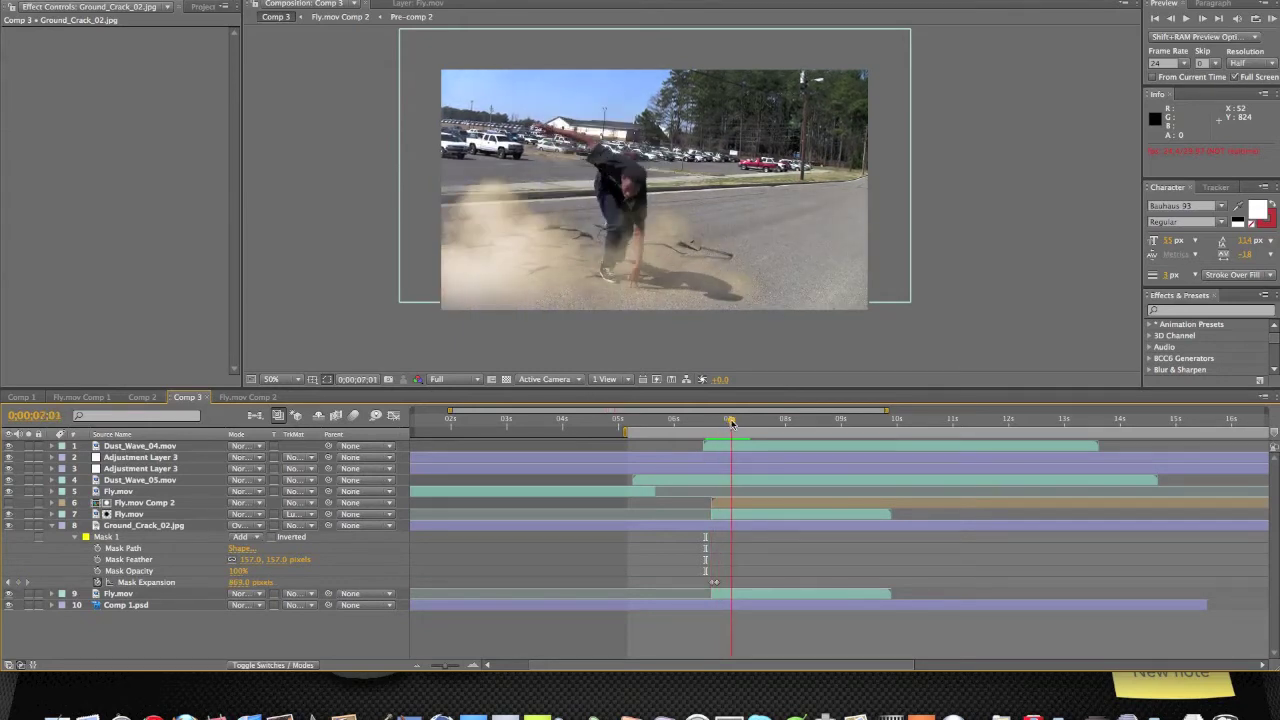
left_click(240, 398)
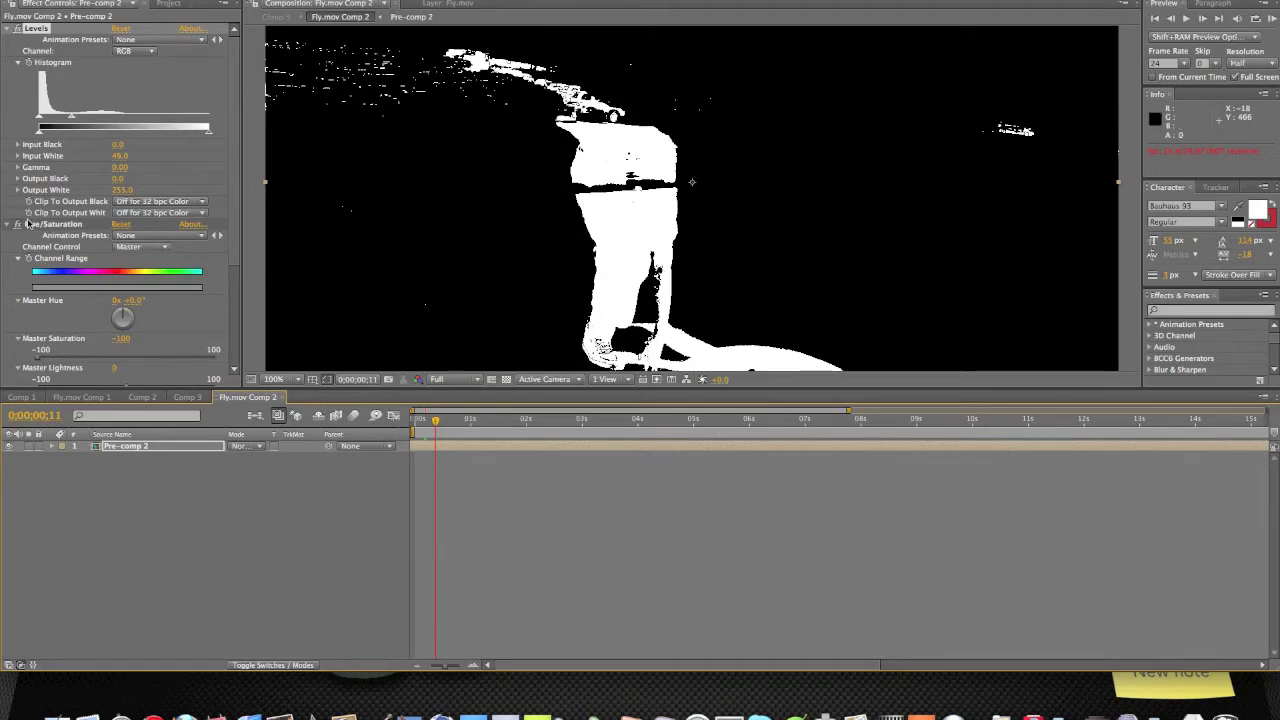
- Adjust the matte's Levels Input White, then return to Comp 3
left_click_drag(119, 157, 99, 158)
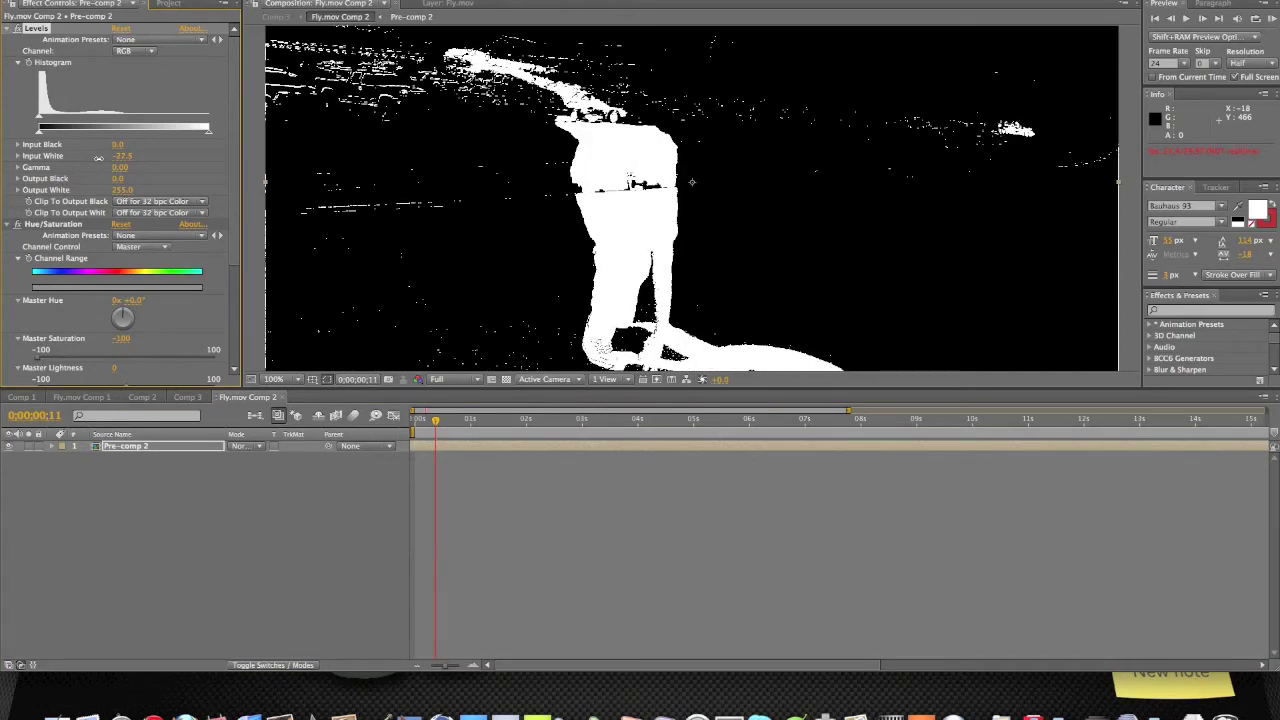
left_click(186, 397)
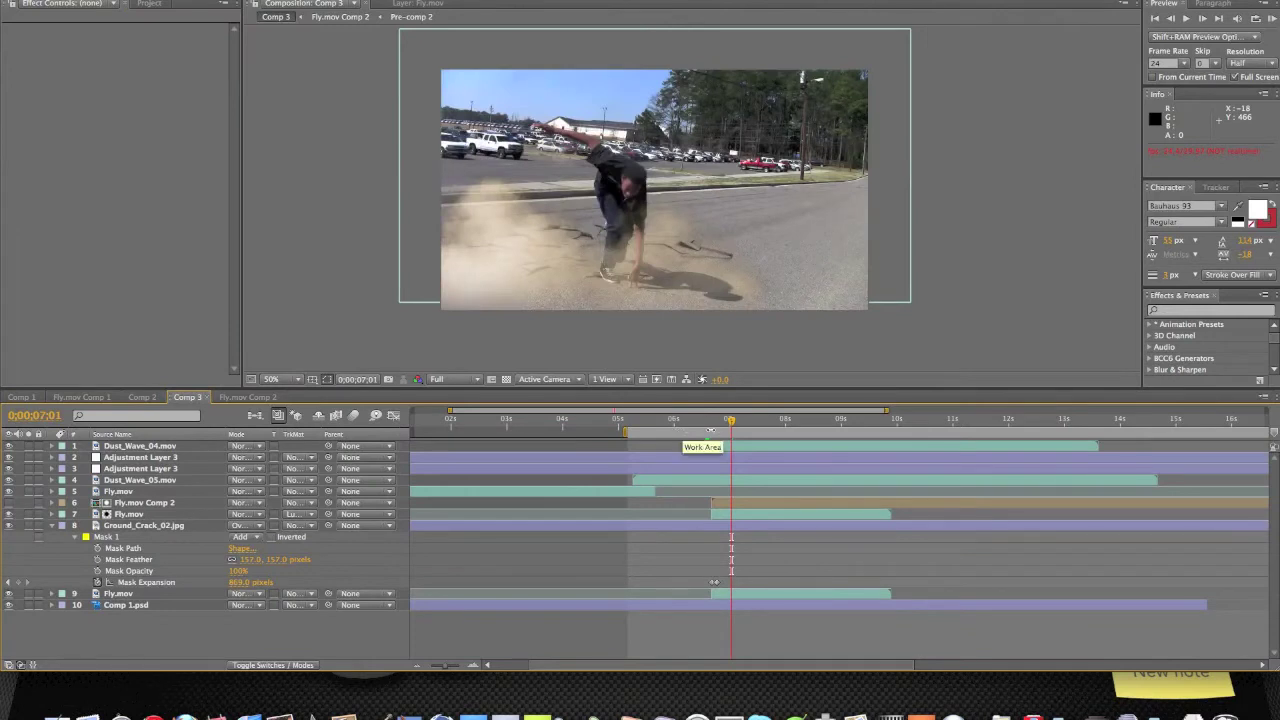
left_click_drag(730, 424, 728, 428)
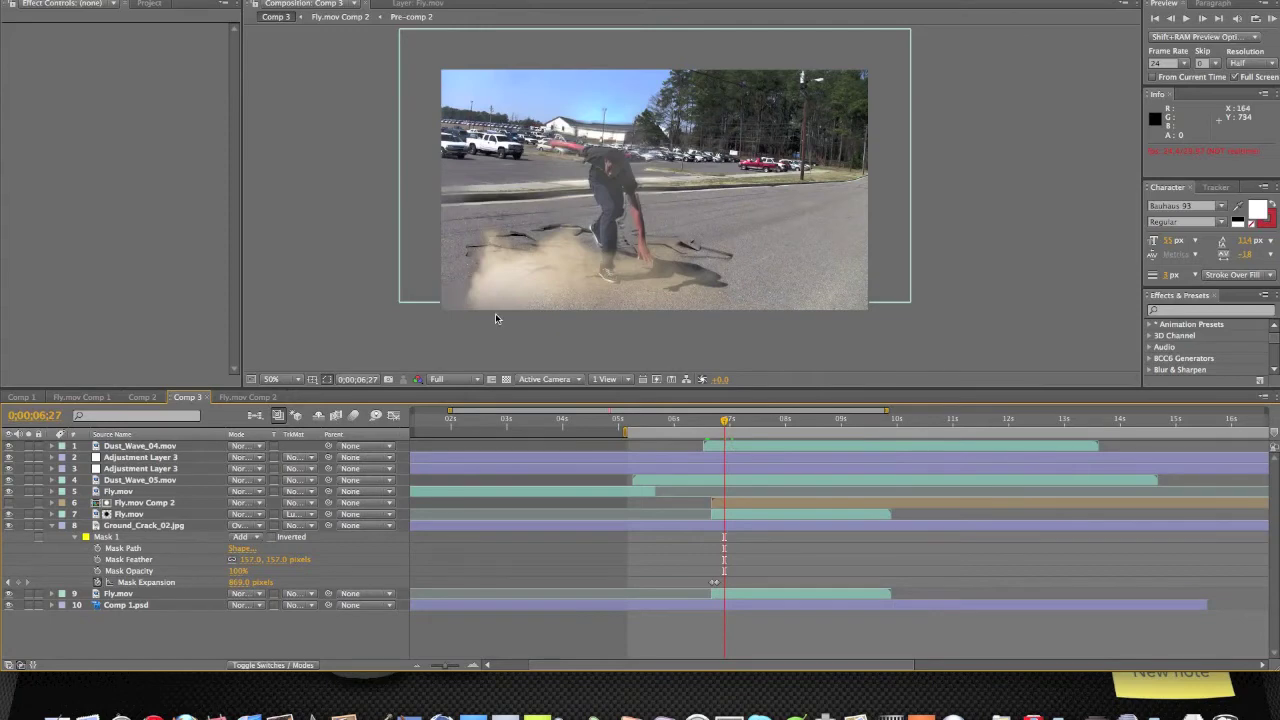
key("period")
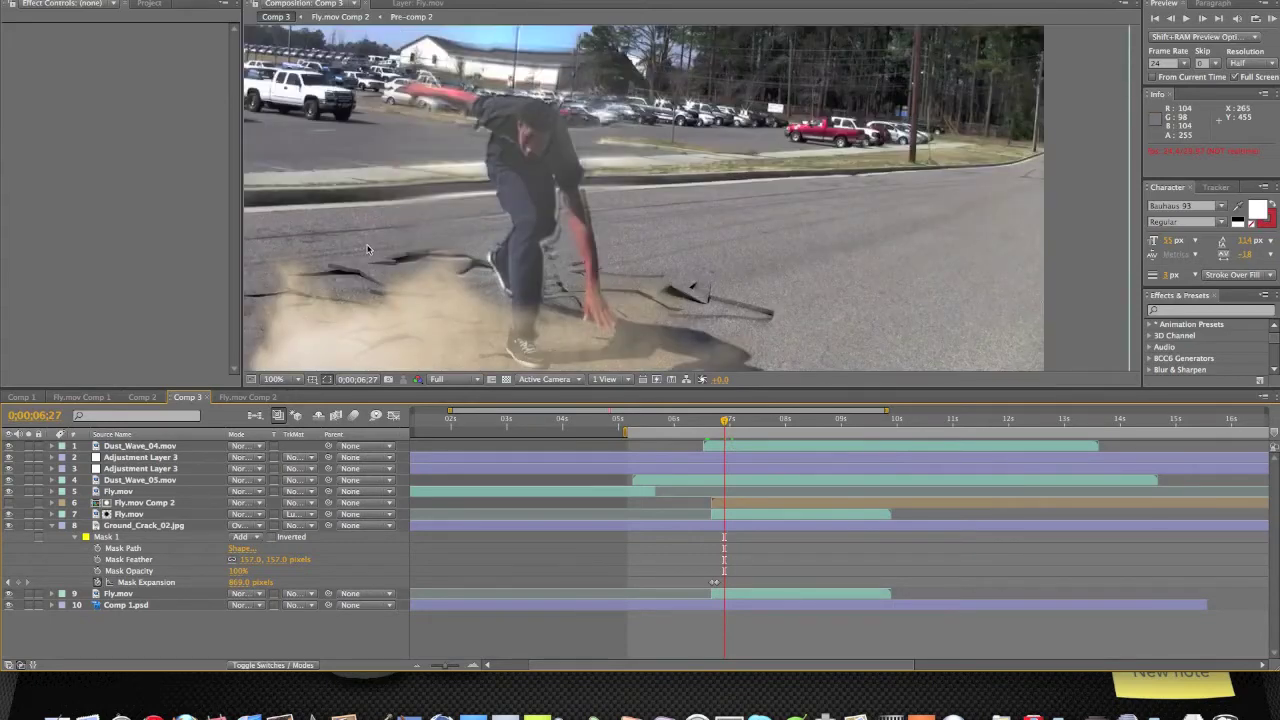
key("comma")
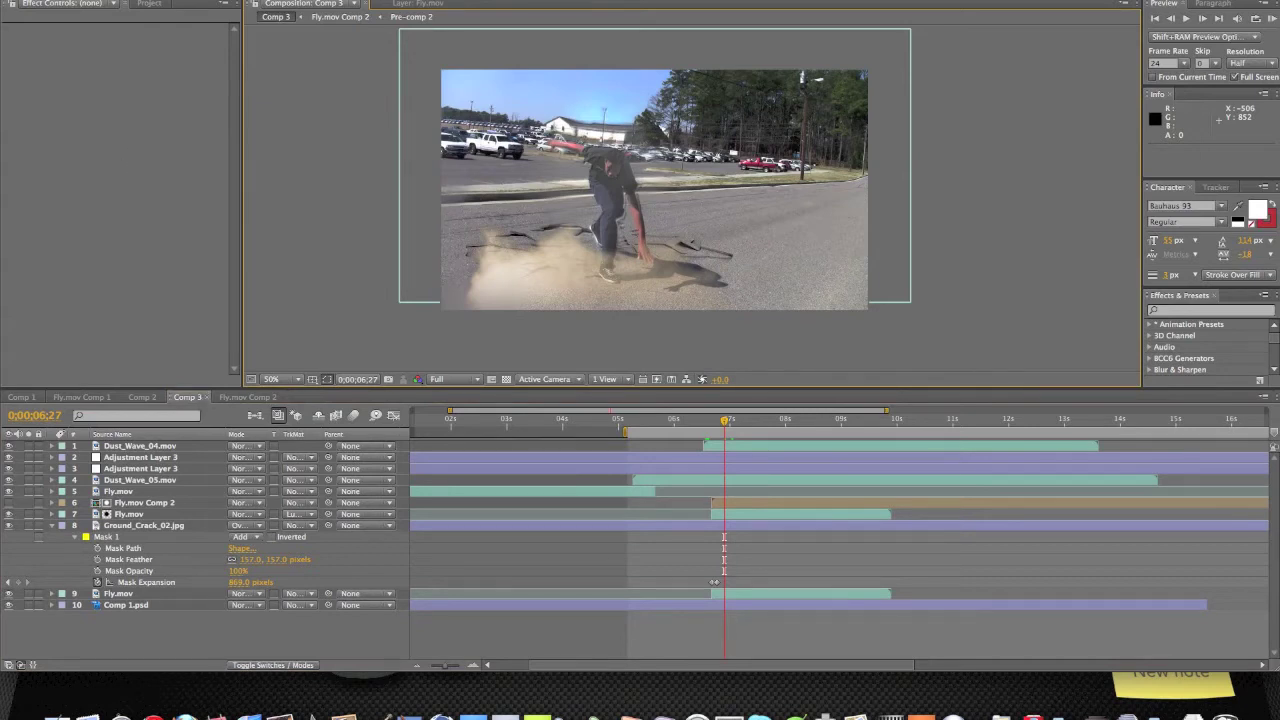
left_click(195, 0)
- Create a 1280×720 Comp 4 and nest Comp 3 inside it as a layer
left_click(215, 0)
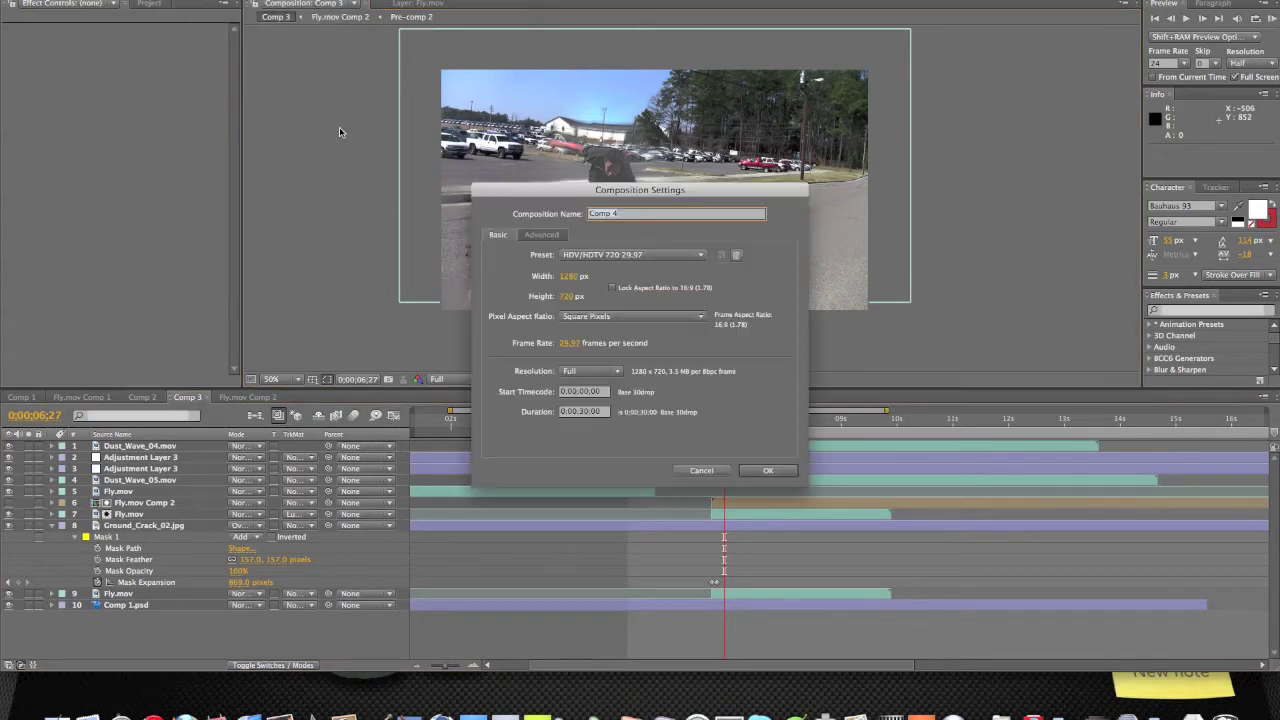
left_click(750, 468)
left_click(148, 4)
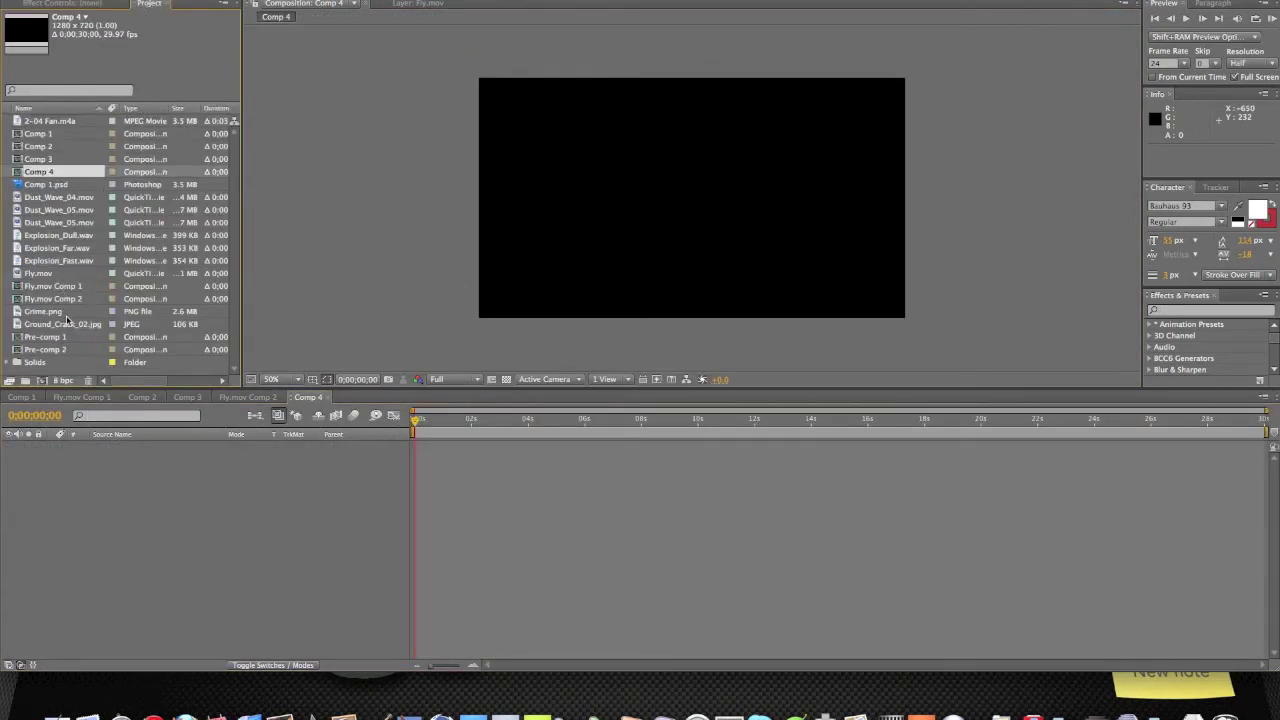
left_click(52, 147)
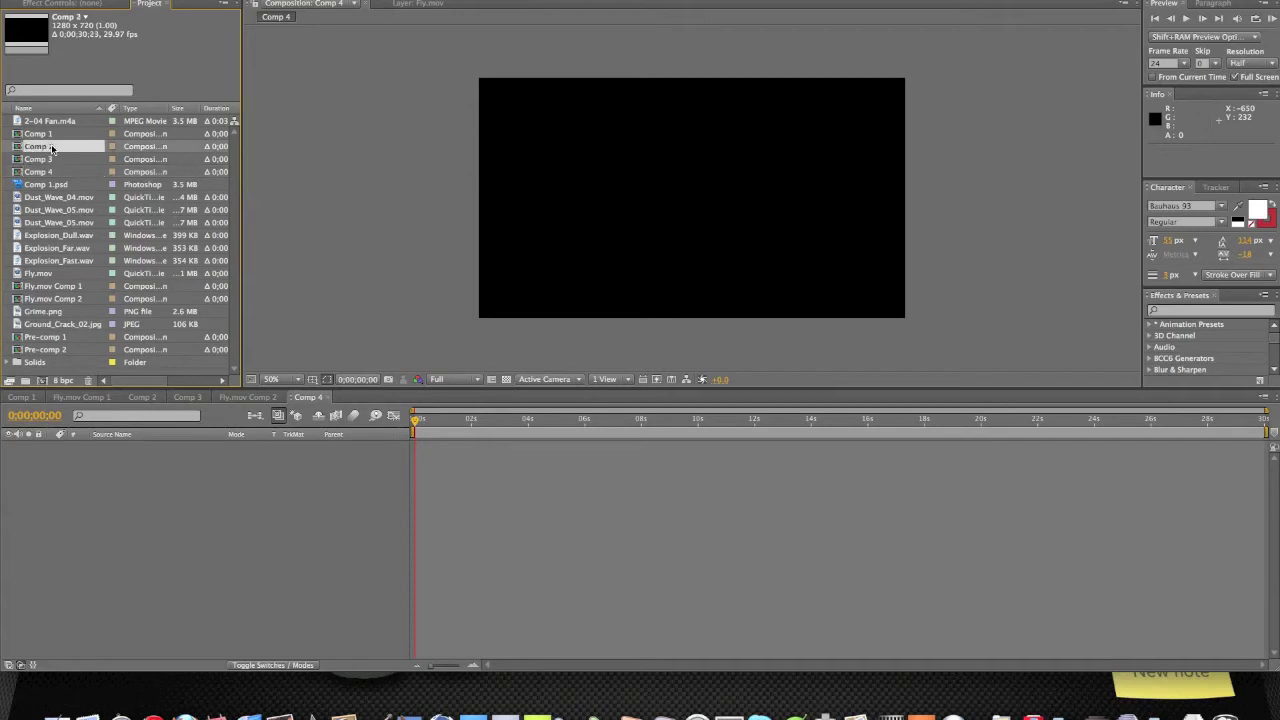
left_click_drag(46, 162, 249, 512)
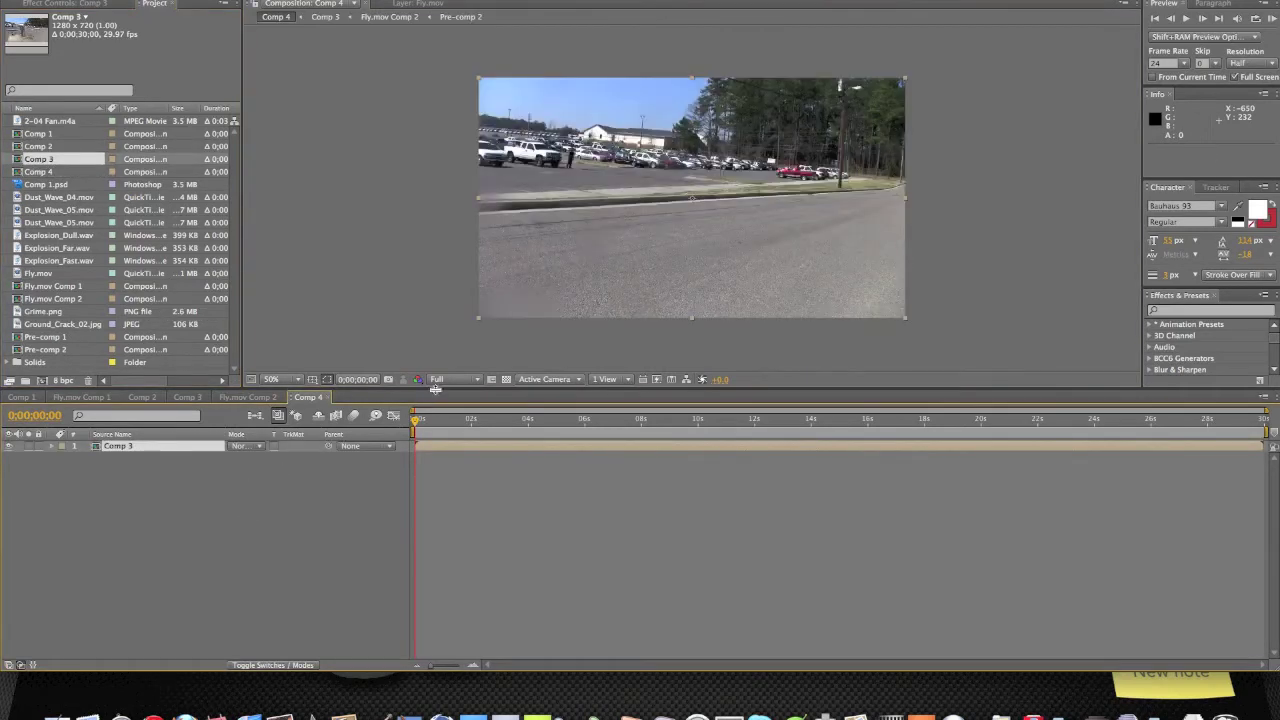
- Search the Effects & Presets library for 'appect' to find the aspect ratio presets
left_click(986, 264)
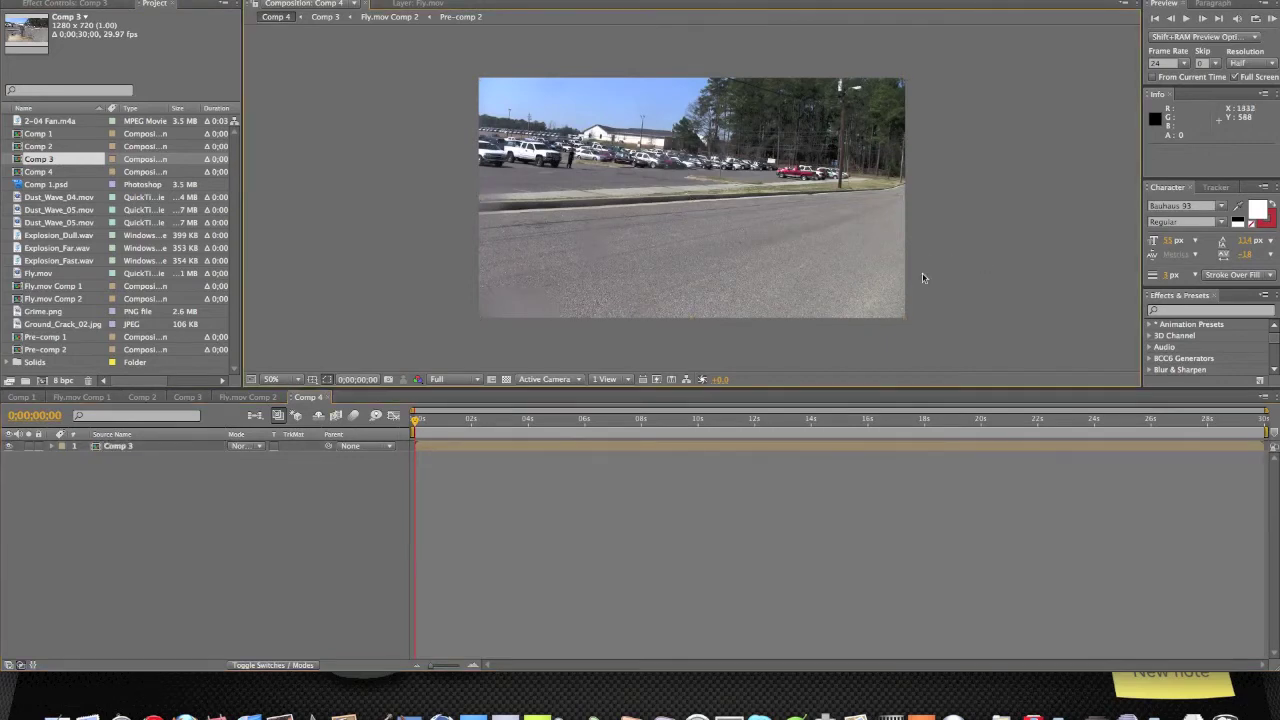
left_click(1190, 310)
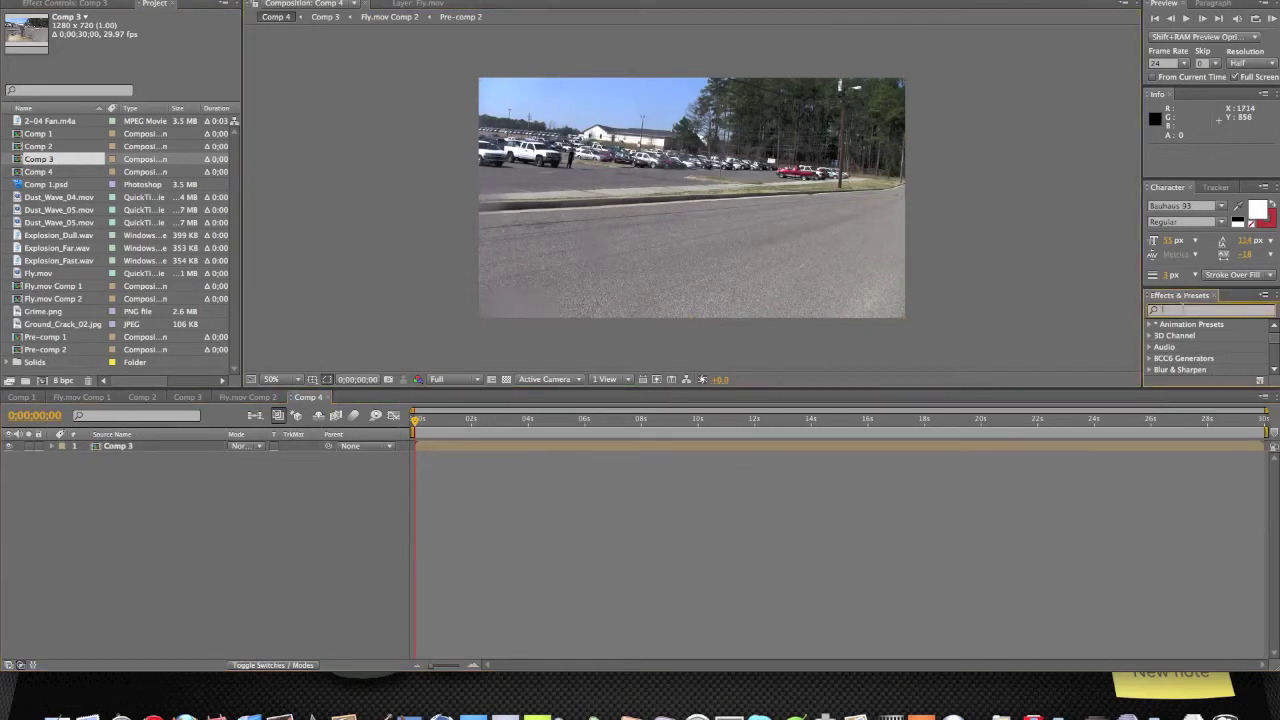
type("ap")
type("pe")
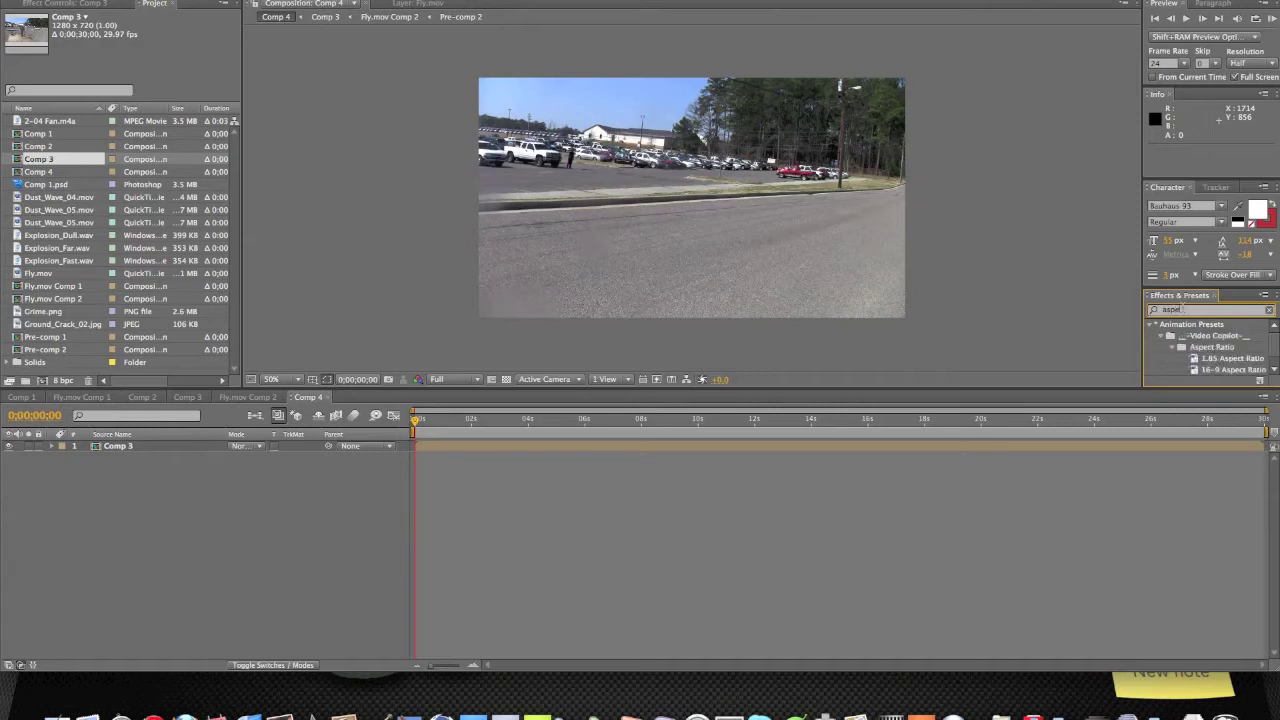
type("ct")
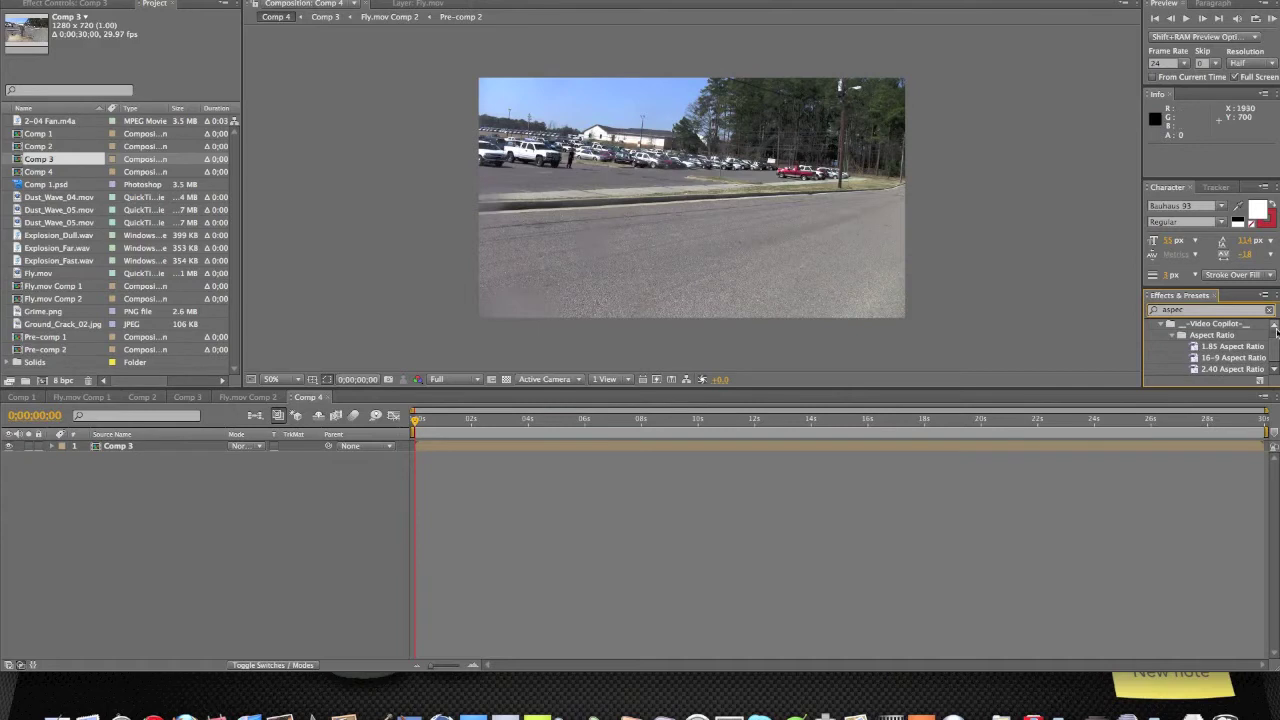
- Apply the 2.40 Aspect Ratio preset to Comp 3 and scrub to check the letterbox
left_click_drag(1238, 372, 677, 198)
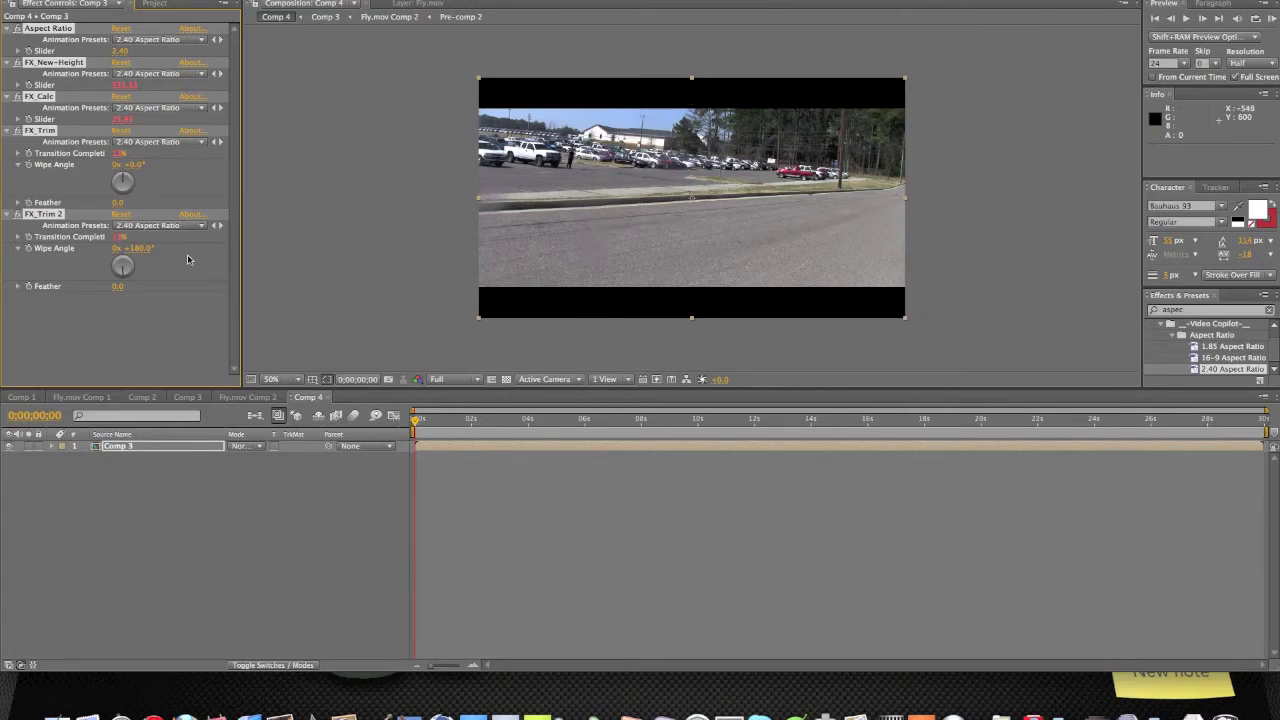
left_click(386, 215)
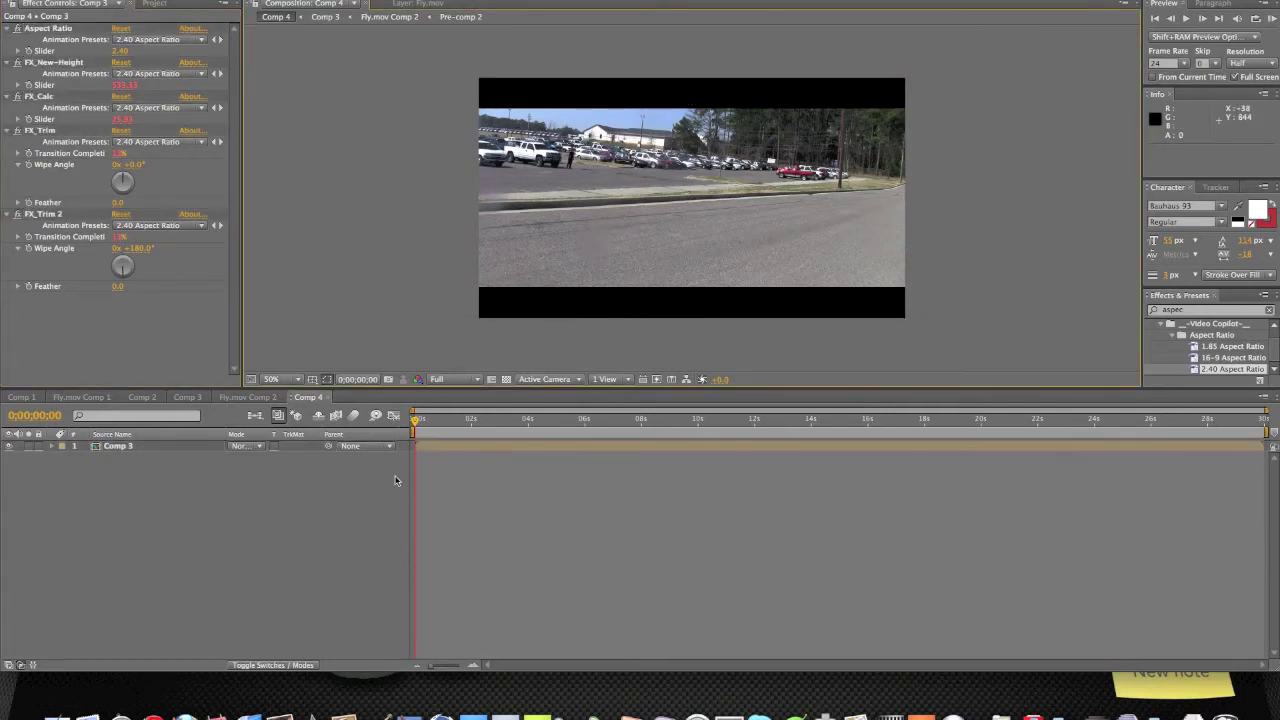
left_click_drag(424, 428, 447, 427)
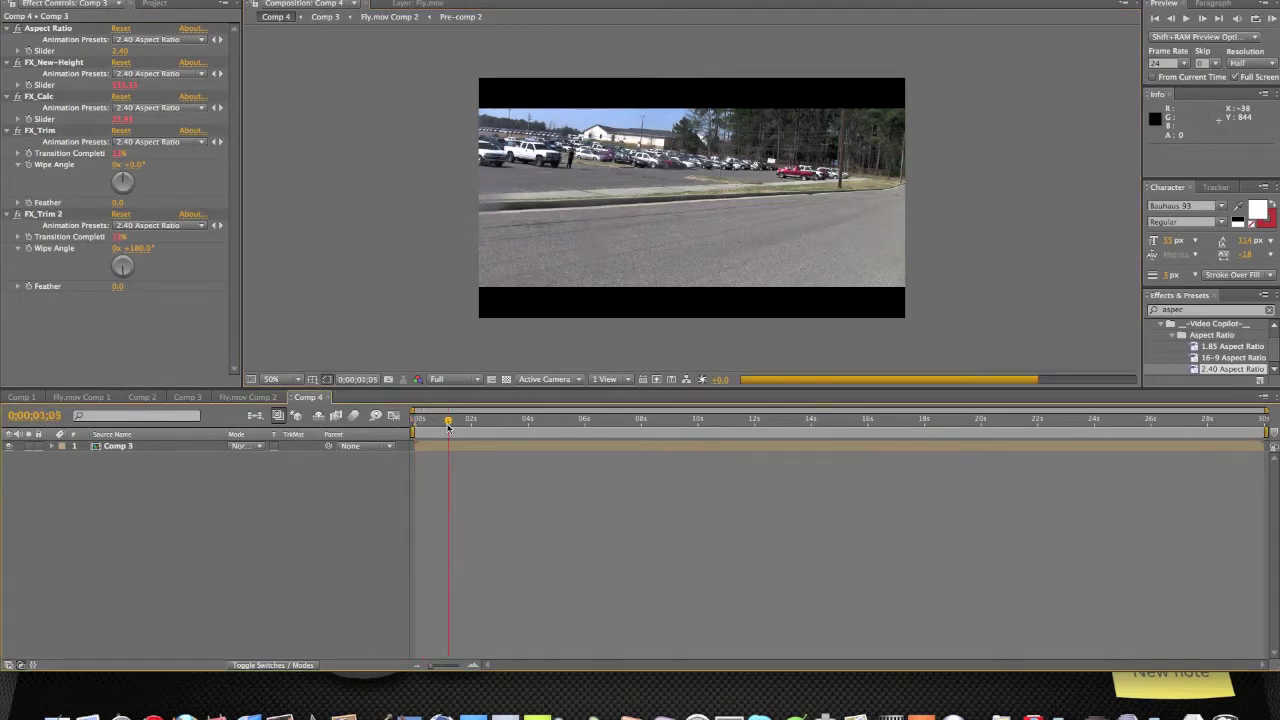
left_click(586, 428)
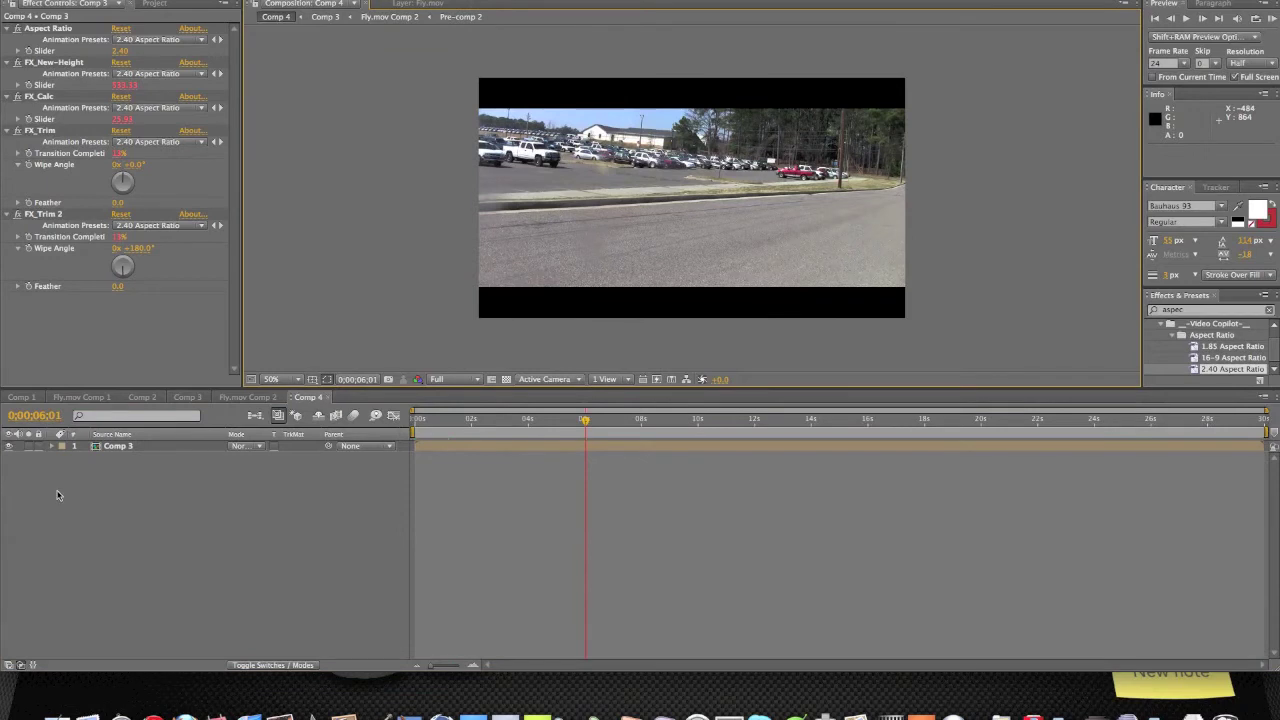
- Collapse the Aspect Ratio, FX_New-Height, FX_Calc, FX_Trim and FX_Trim 2 effects on Comp 3
left_click(142, 447)
left_click(6, 215)
left_click(8, 130)
left_click(7, 97)
left_click(5, 62)
left_click(9, 29)
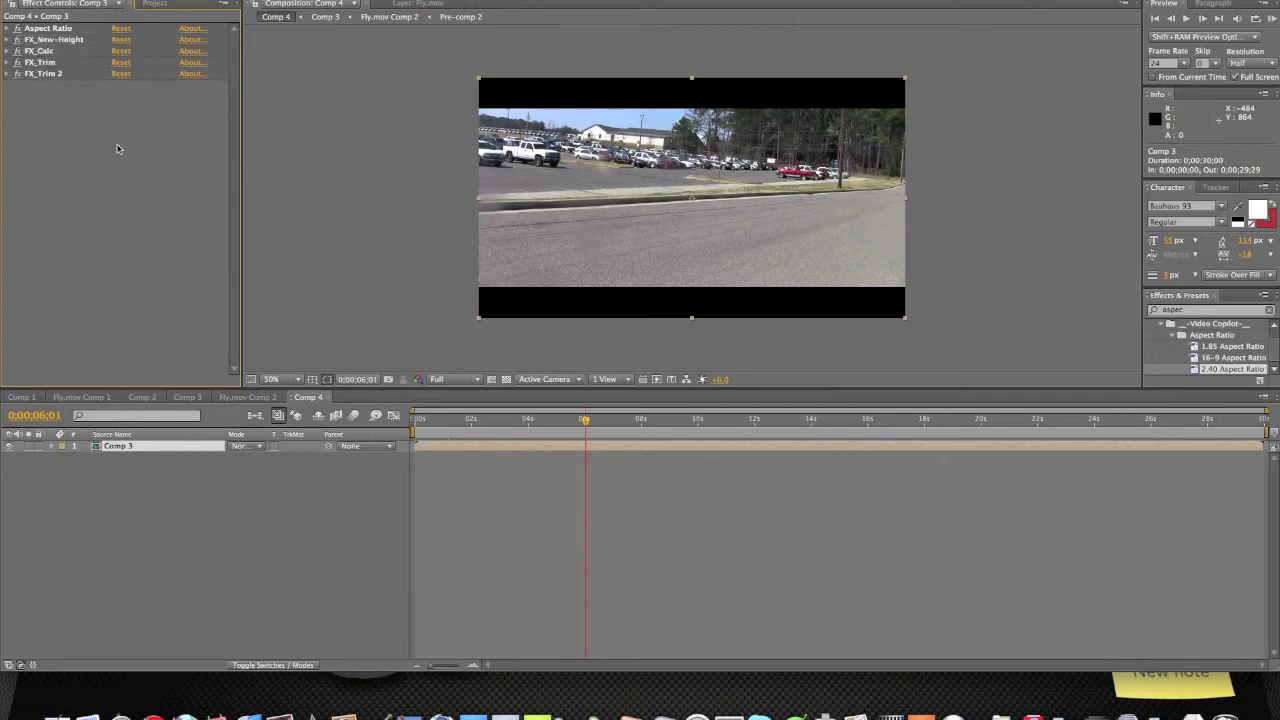
left_click(1213, 316)
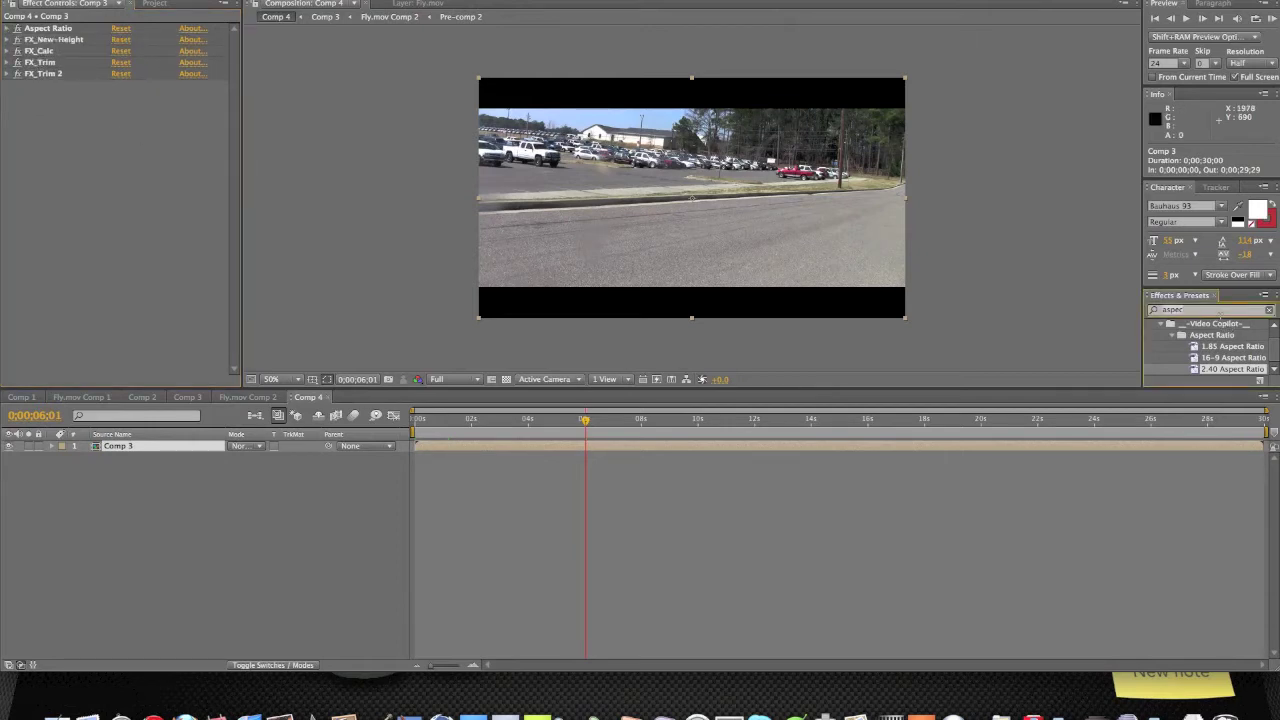
- Search Effects & Presets for 'after' and apply the AfterShake_Footage preset to Comp 3
key("BackSpace")
key("BackSpace")
key("BackSpace")
key("BackSpace")
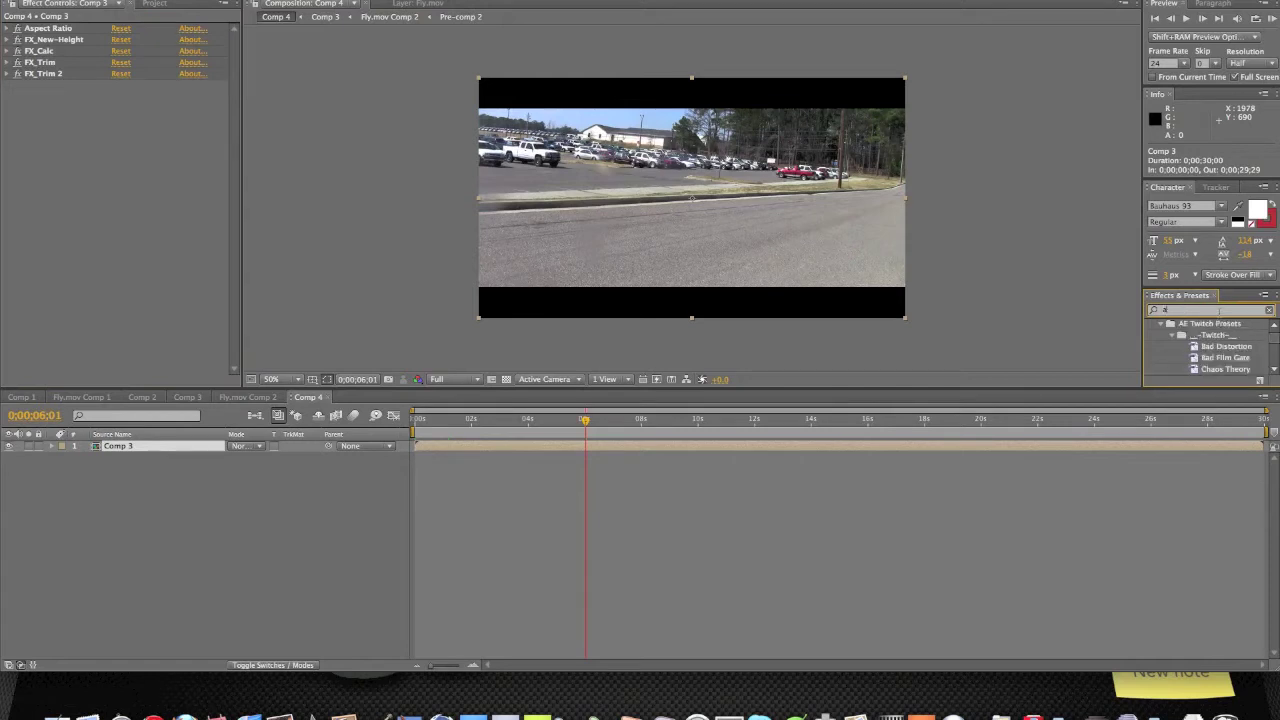
type("fter")
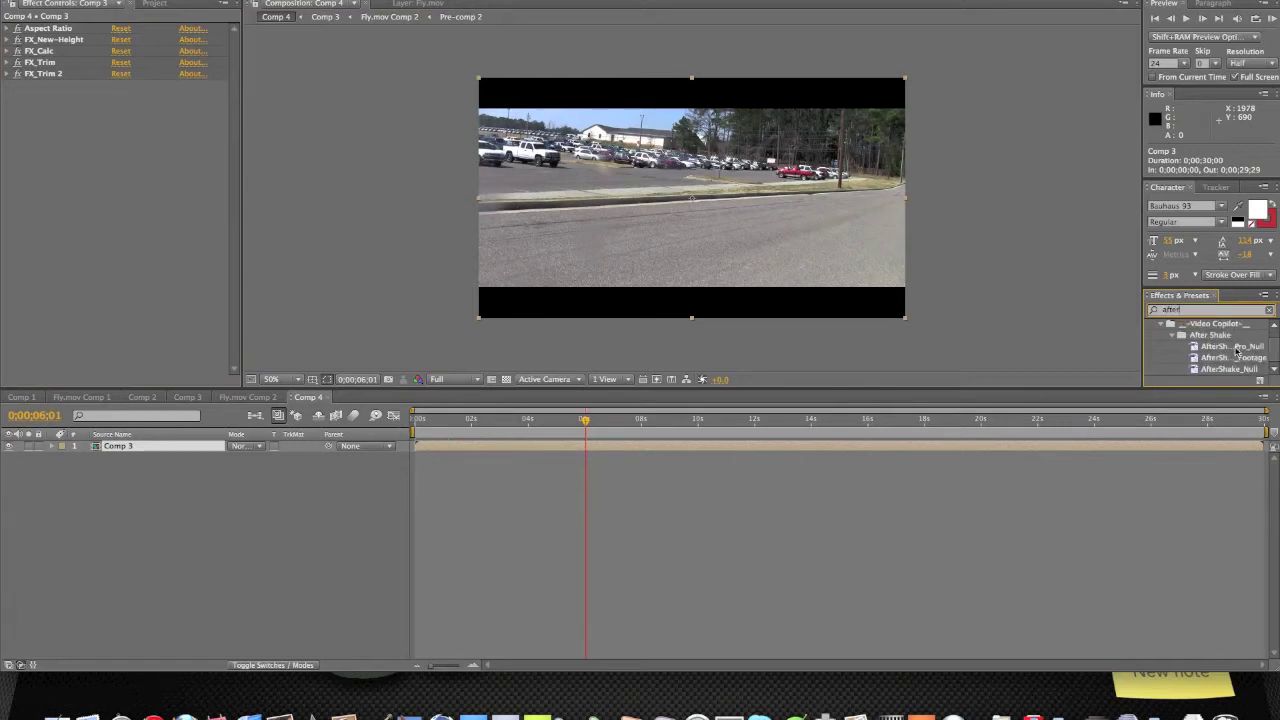
left_click_drag(1234, 357, 691, 220)
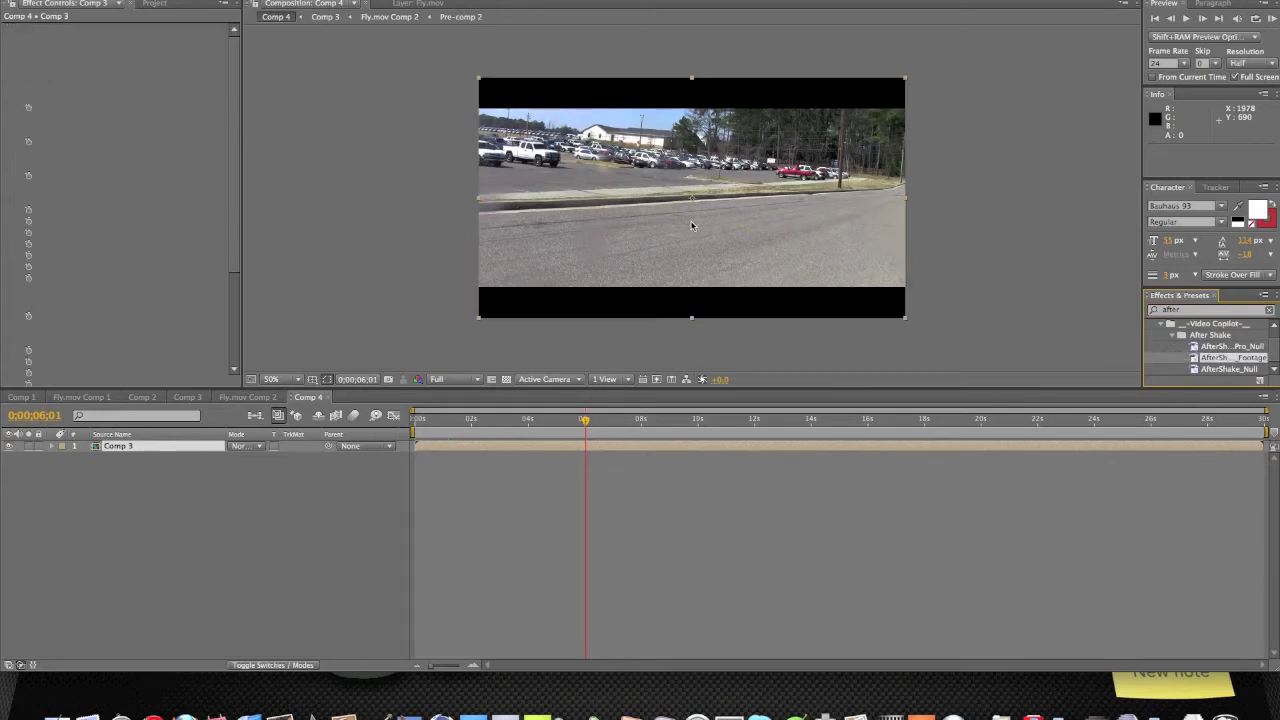
left_click(611, 421)
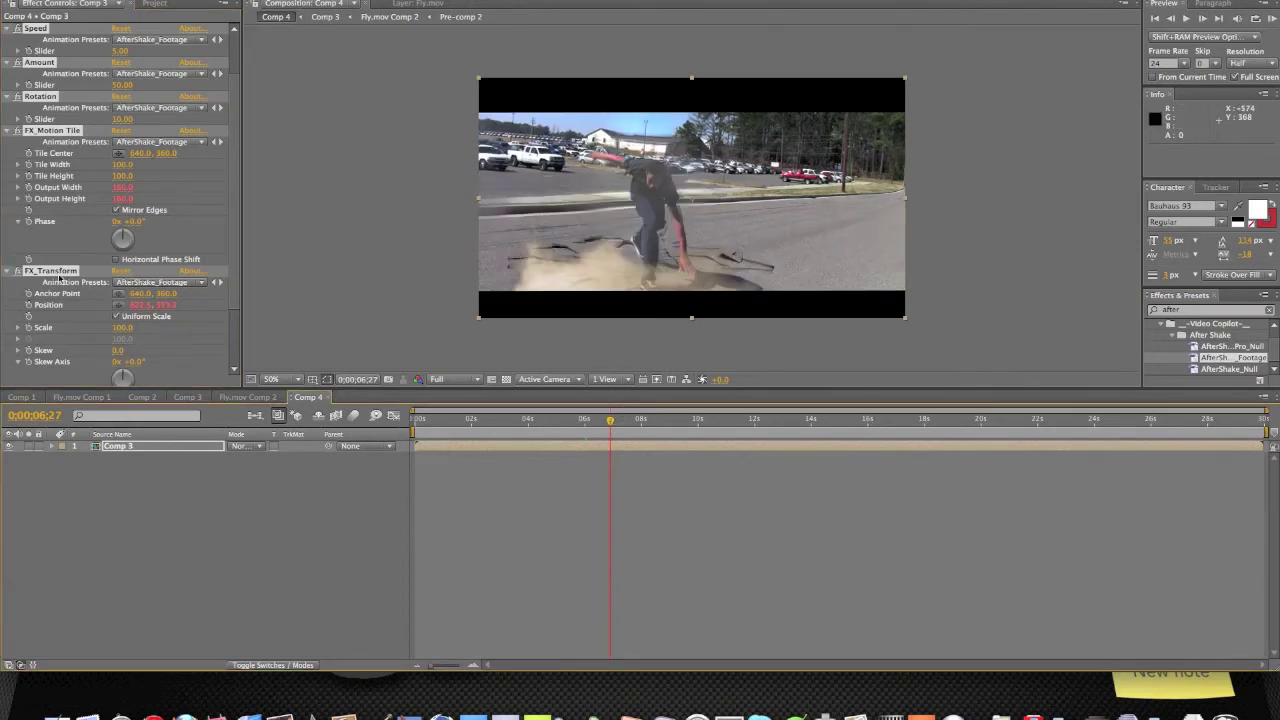
- Move the shake's FX_Transform above Aspect Ratio in Effect Controls
left_click_drag(55, 272, 28, 28)
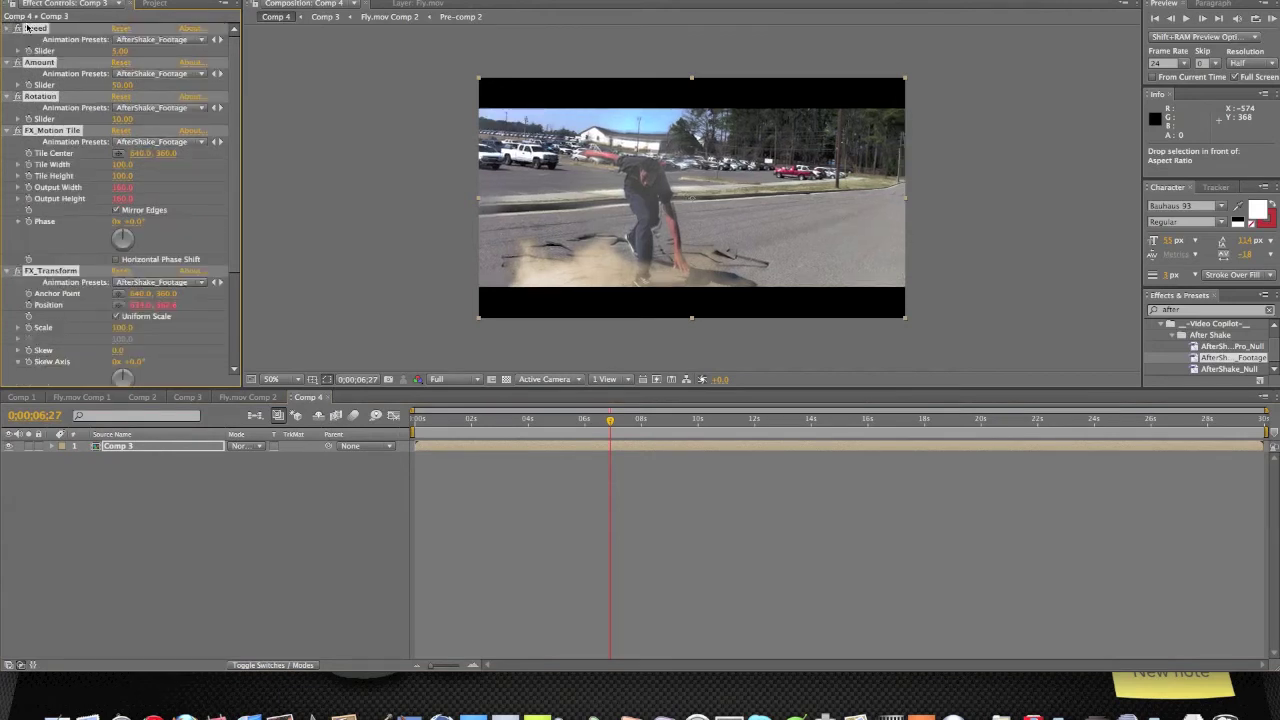
left_click(588, 421)
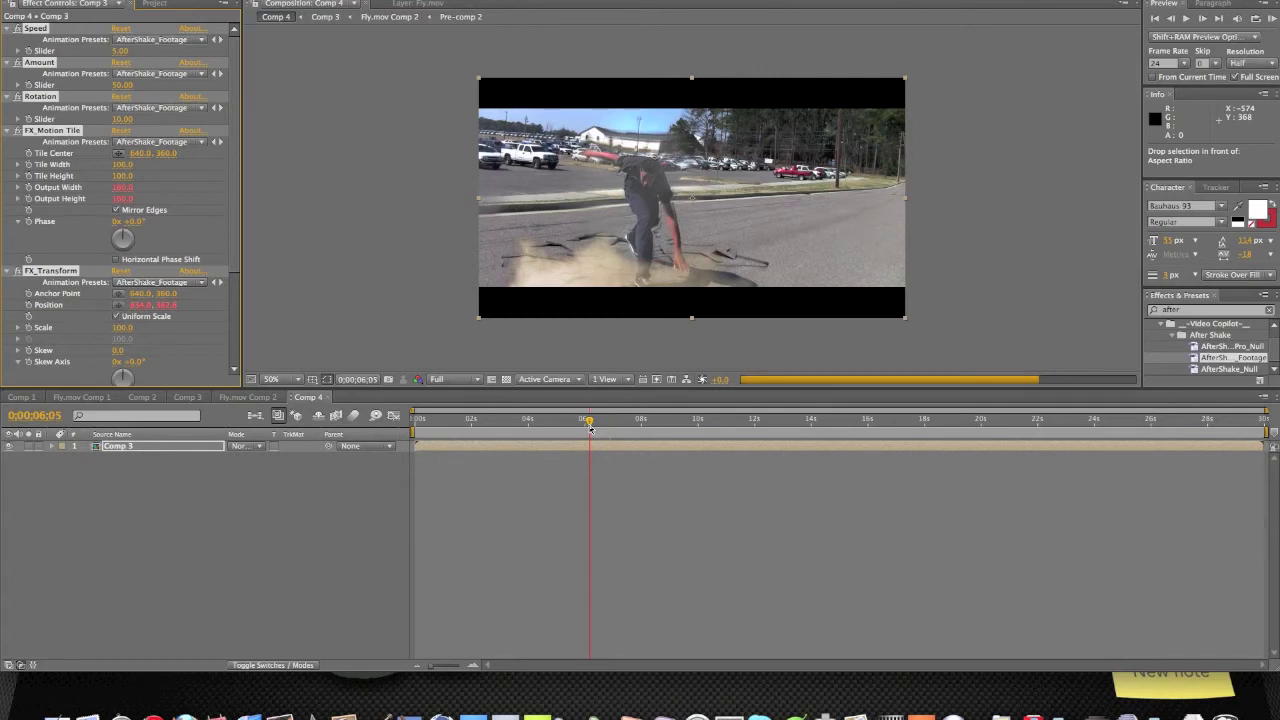
left_click(573, 424)
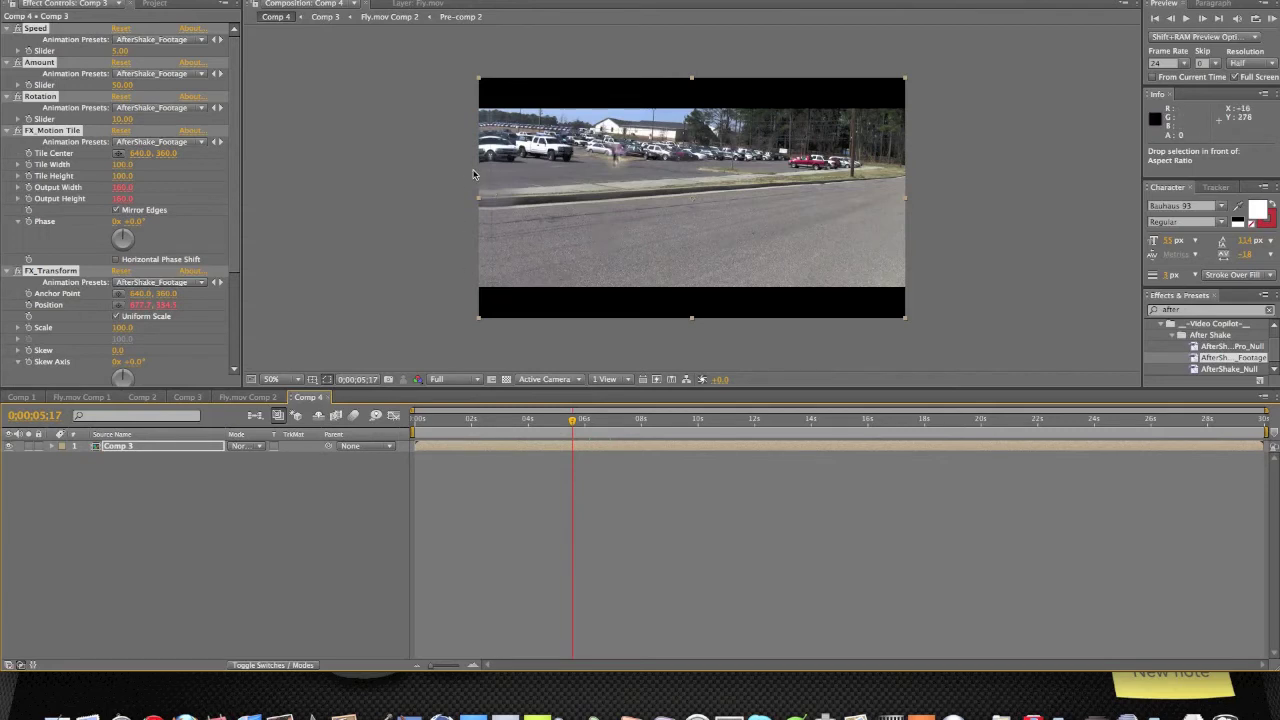
- Collapse the effects and scale Comp 3 to about 105% by 109%, checking the shake at 0;00;06;14
left_click(5, 30, "super")
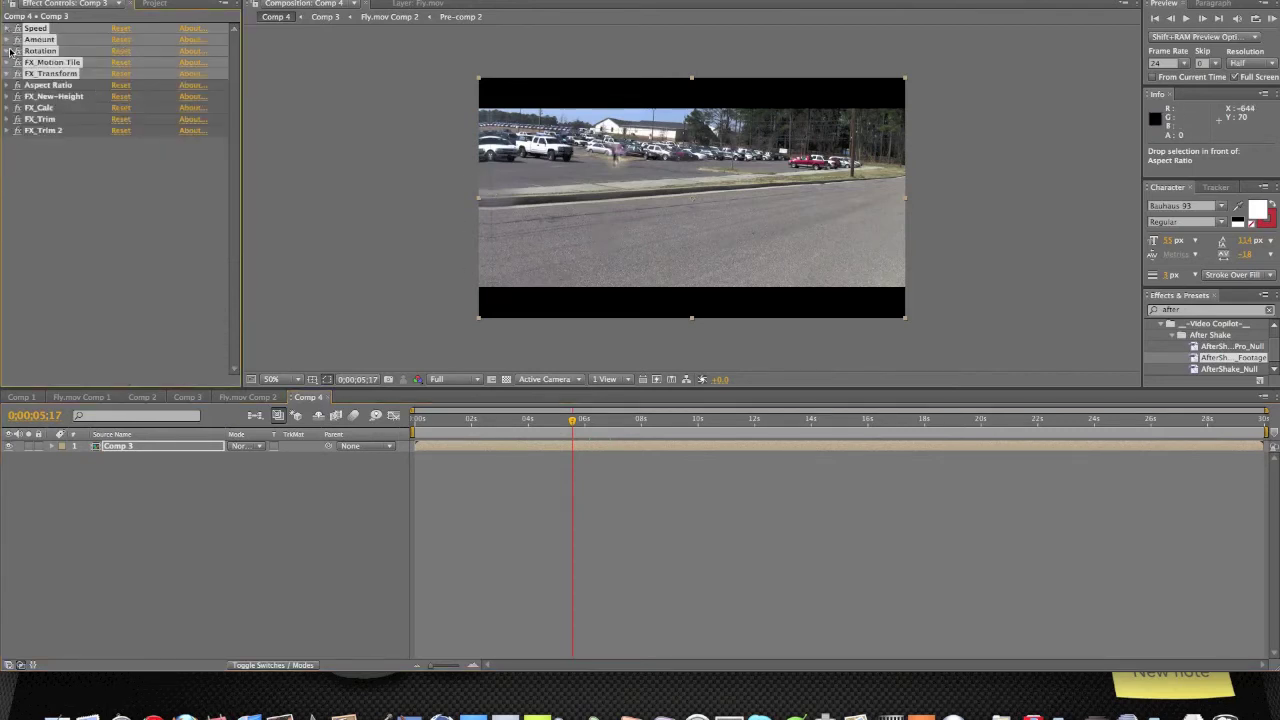
left_click(33, 141)
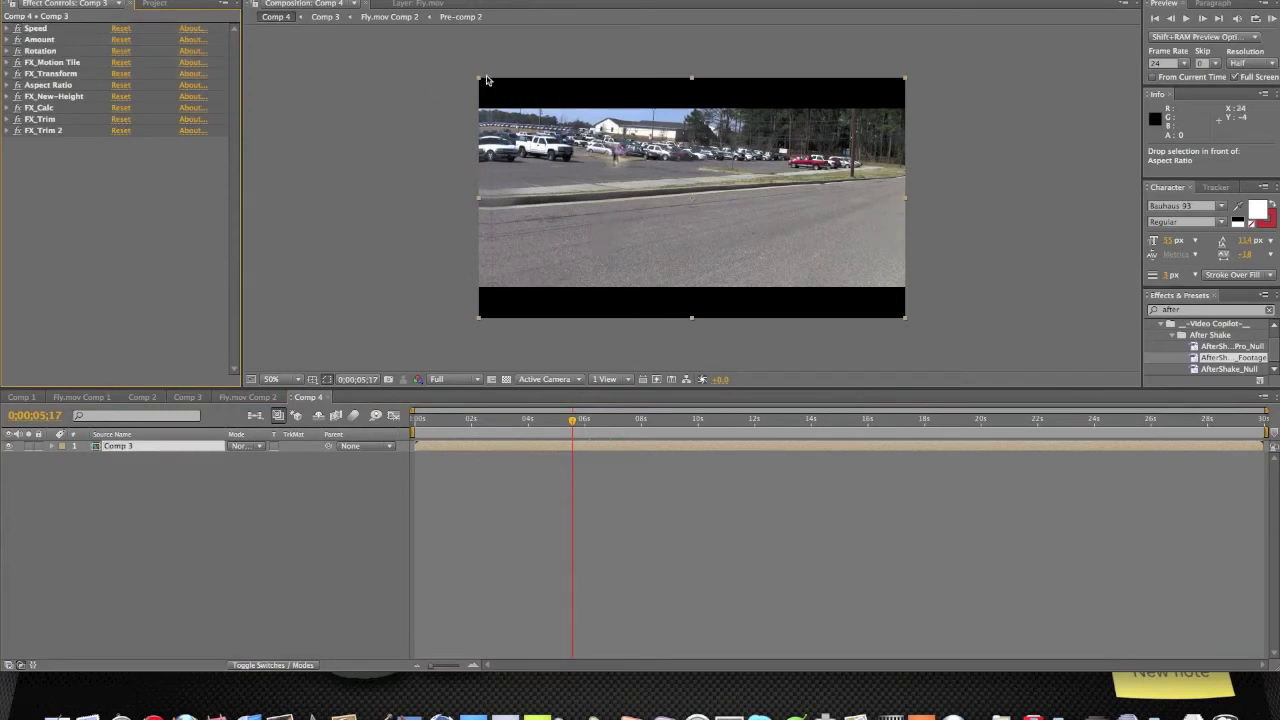
left_click_drag(480, 81, 467, 67)
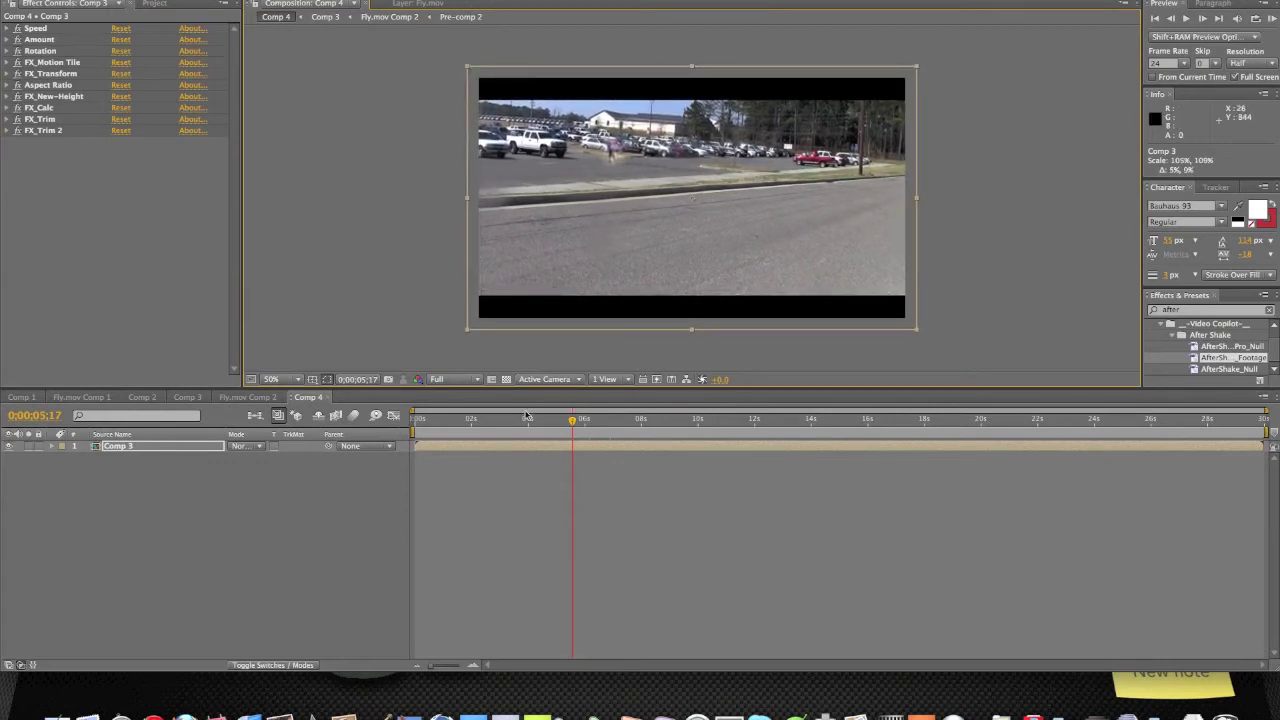
left_click_drag(563, 427, 598, 422)
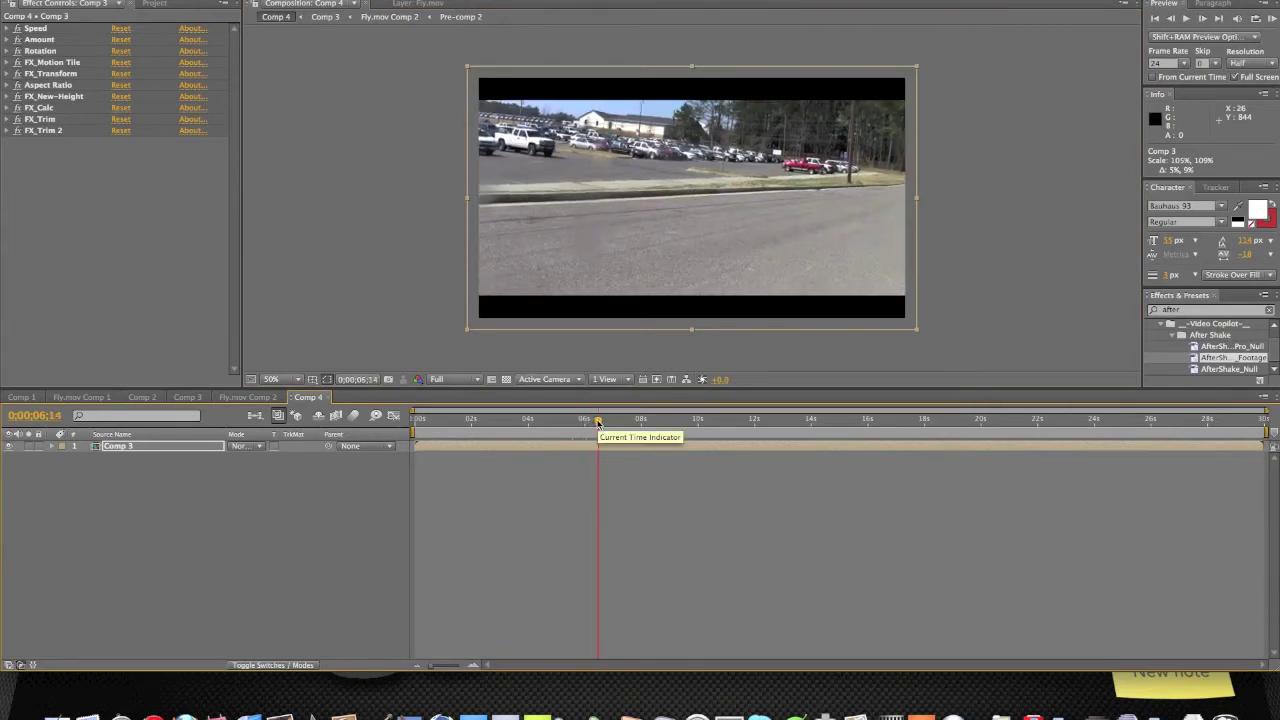
left_click(365, 238)
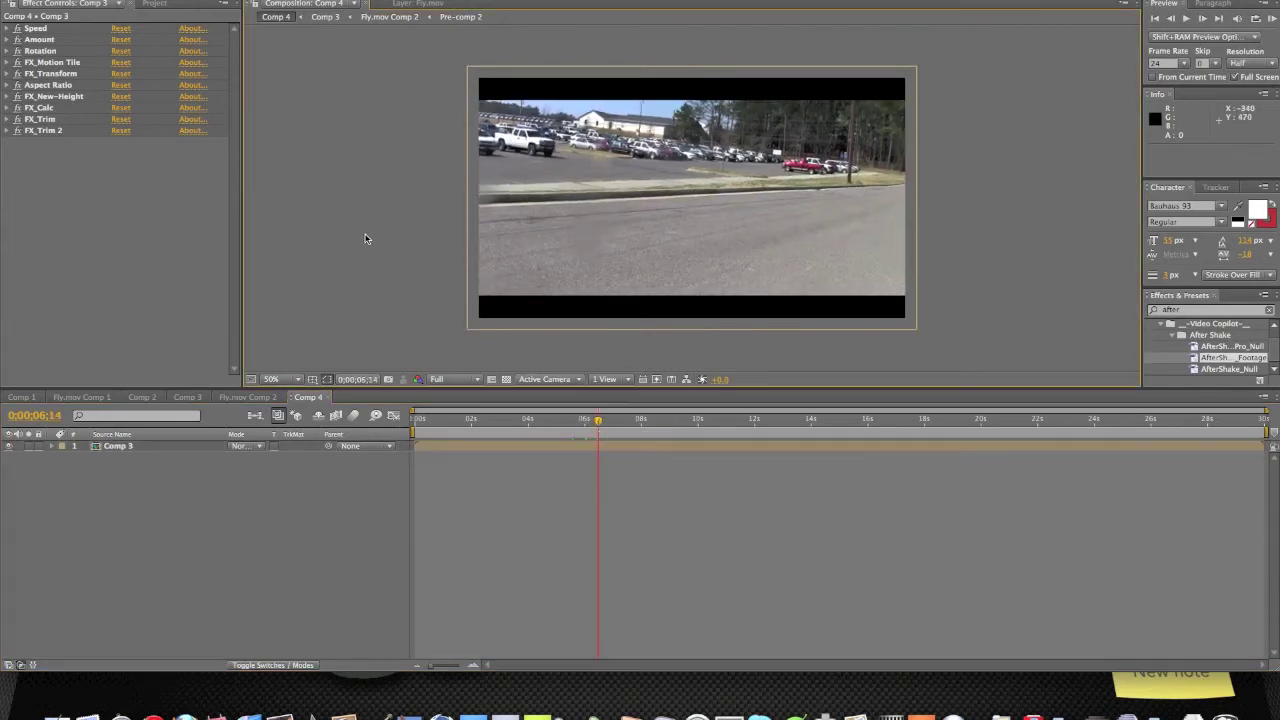
left_click(133, 445)
left_click(35, 28)
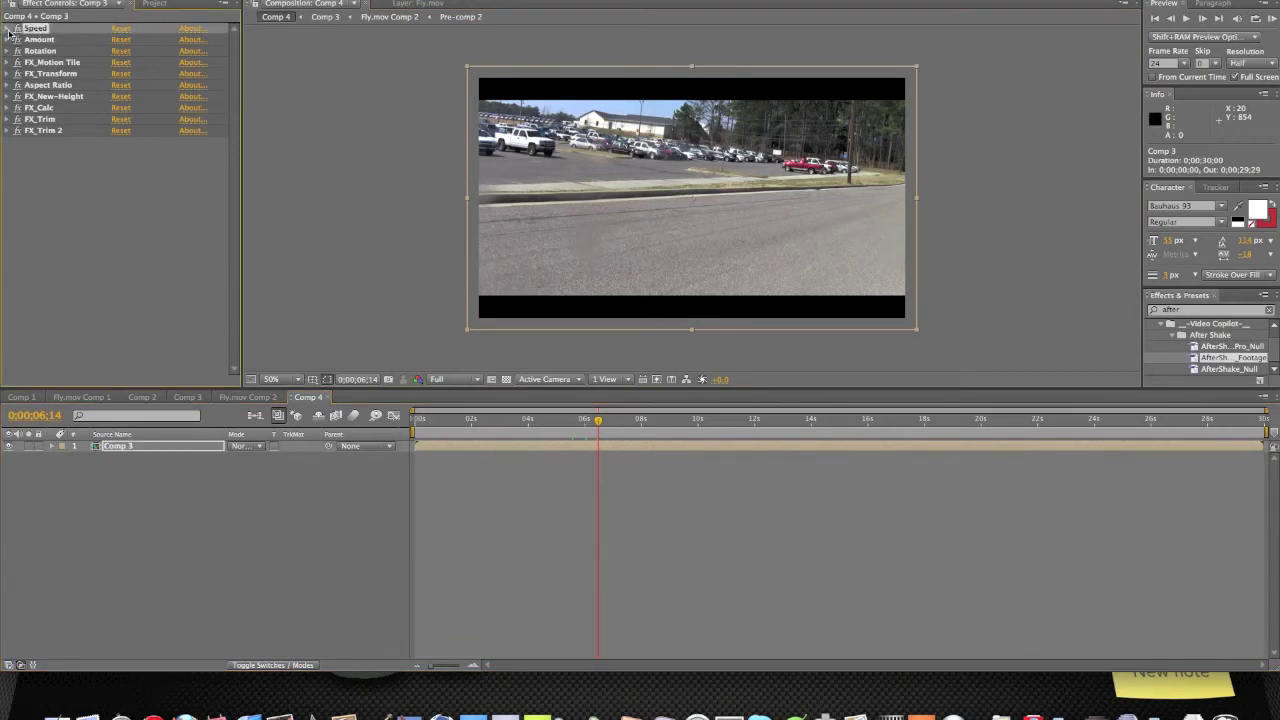
- Expand Speed and Amount in Effect Controls and set the Speed slider to 1.00
left_click(8, 29)
left_click(8, 63)
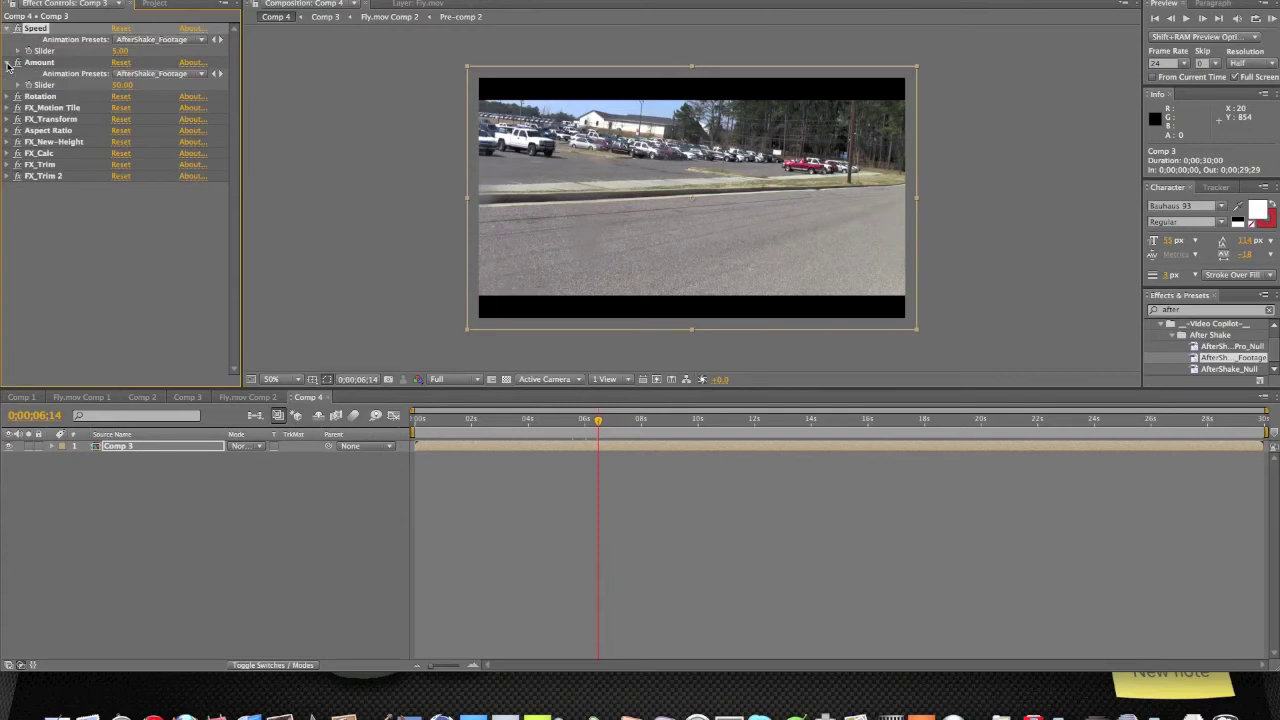
left_click(120, 52)
type("1")
key("Return")
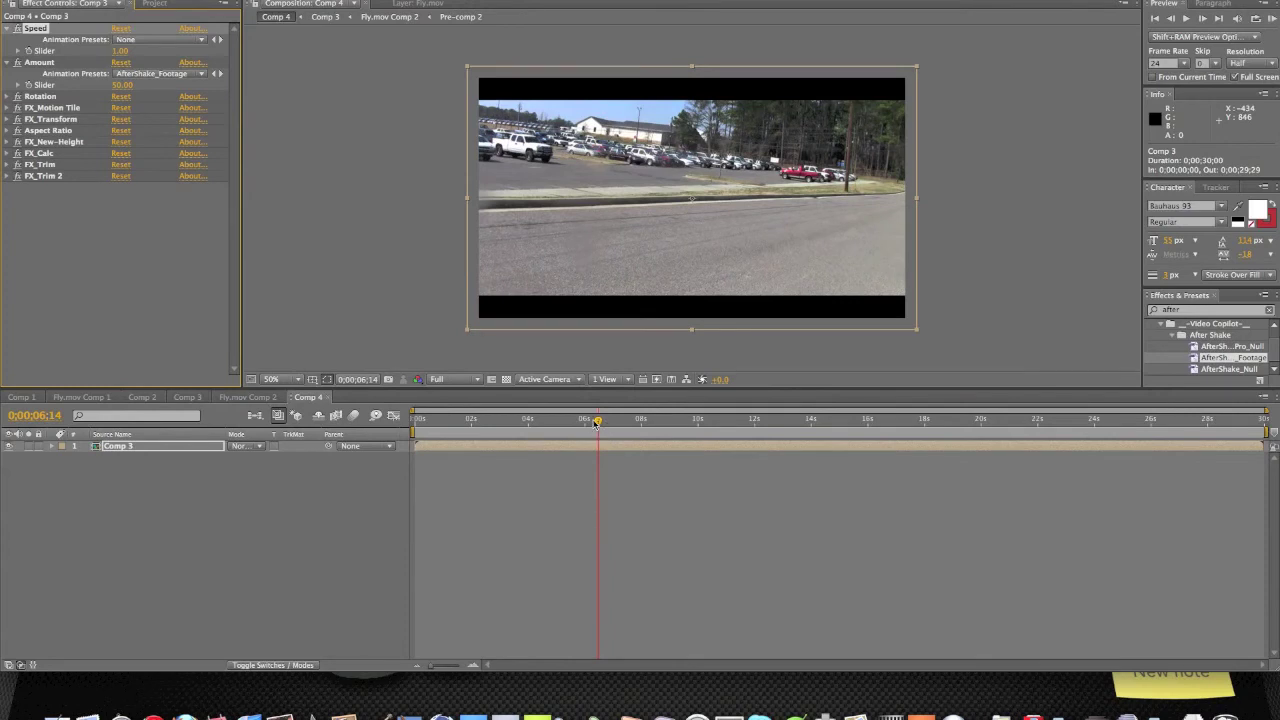
- Just before the impact, lower the Amount slider to 25.00
left_click_drag(597, 422, 570, 422)
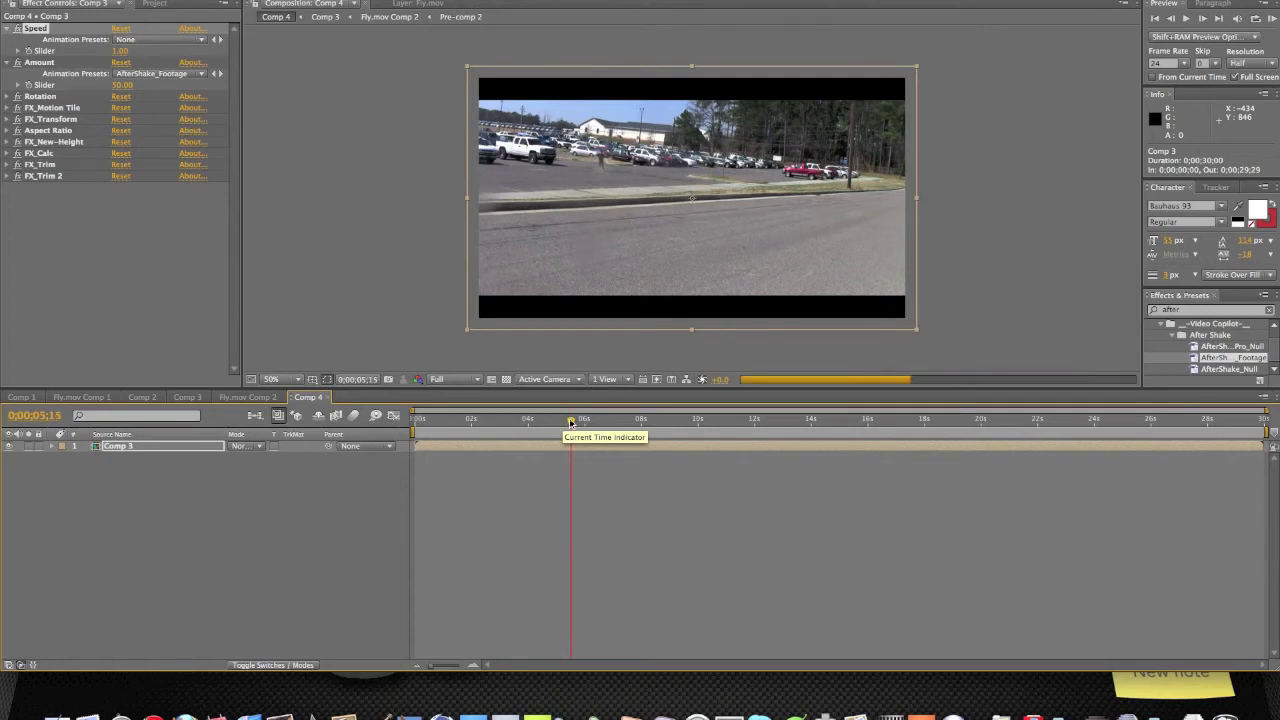
left_click(121, 86)
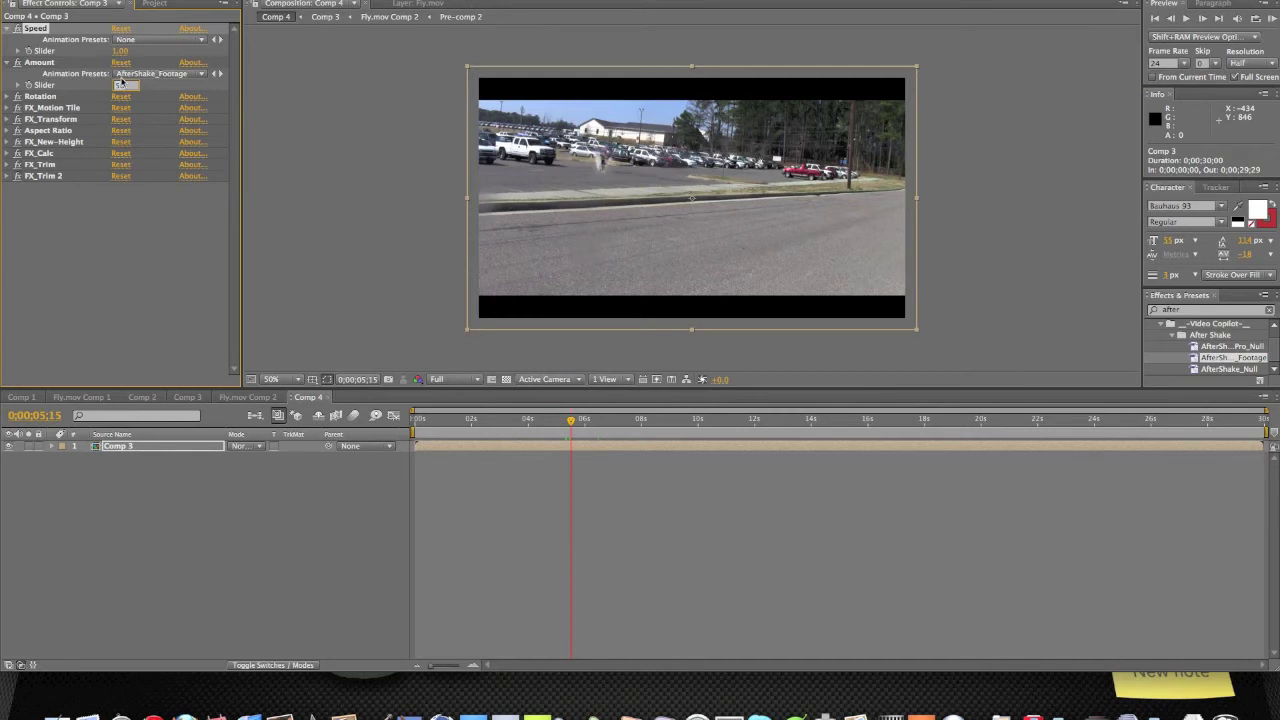
type("25")
left_click(189, 212)
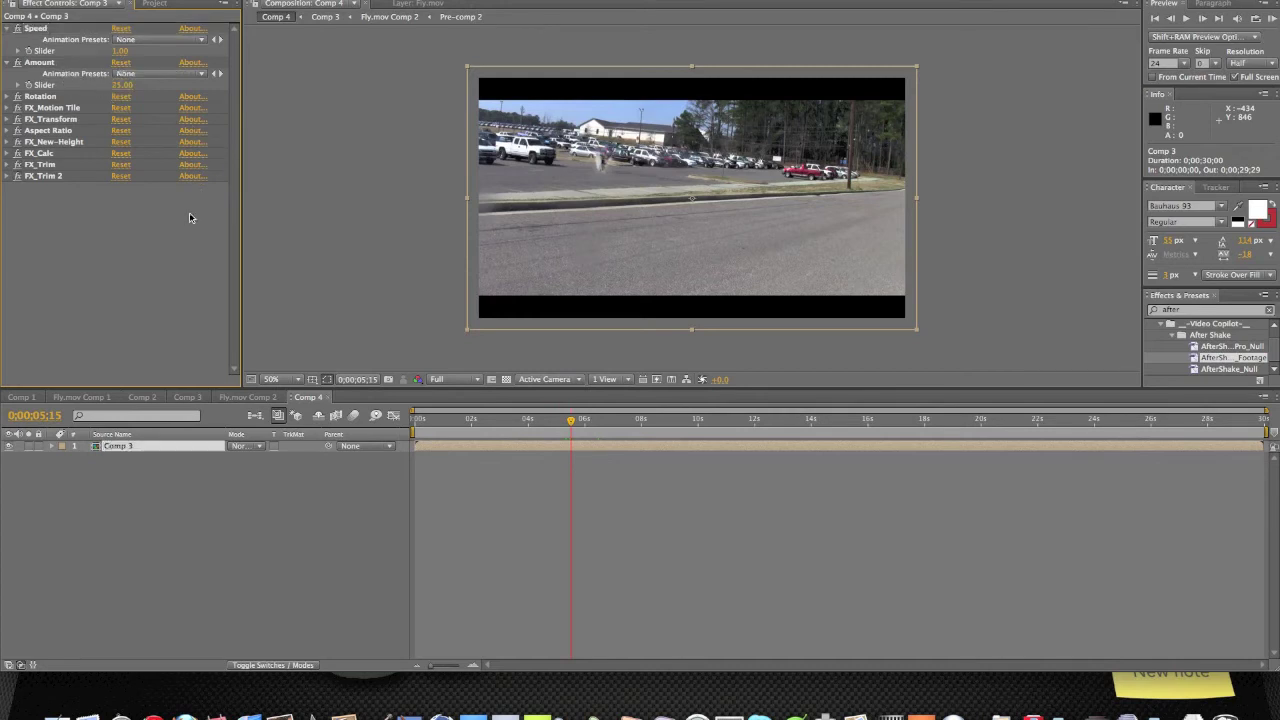
left_click_drag(578, 425, 563, 427)
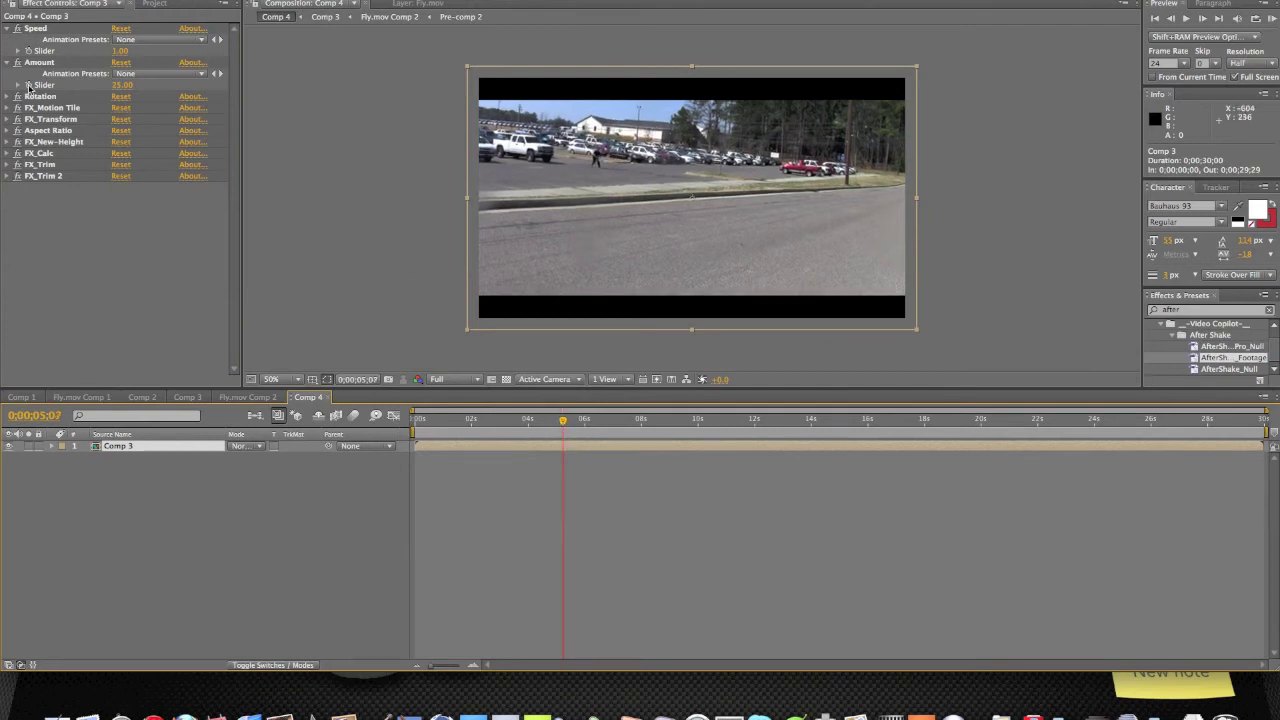
left_click(30, 51)
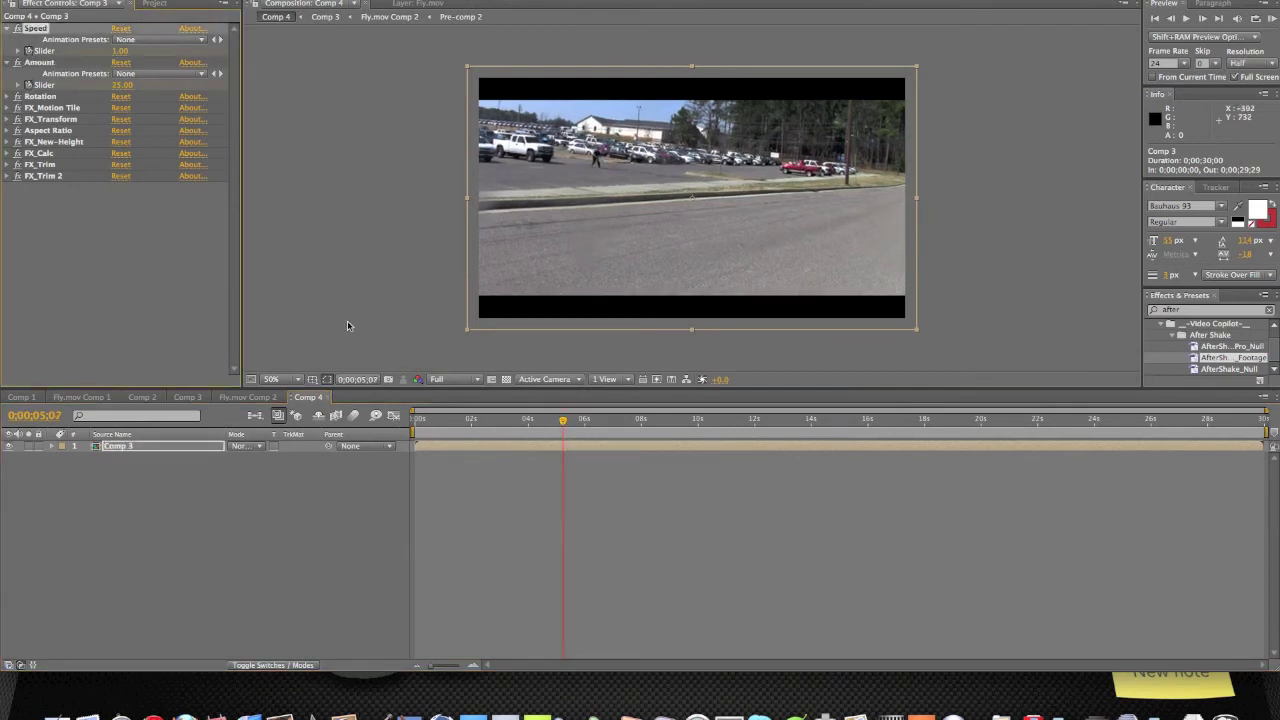
- At the 0;00;05;12 impact frame, keyframe Speed to 3.00 and Amount to 50.00
key("u")
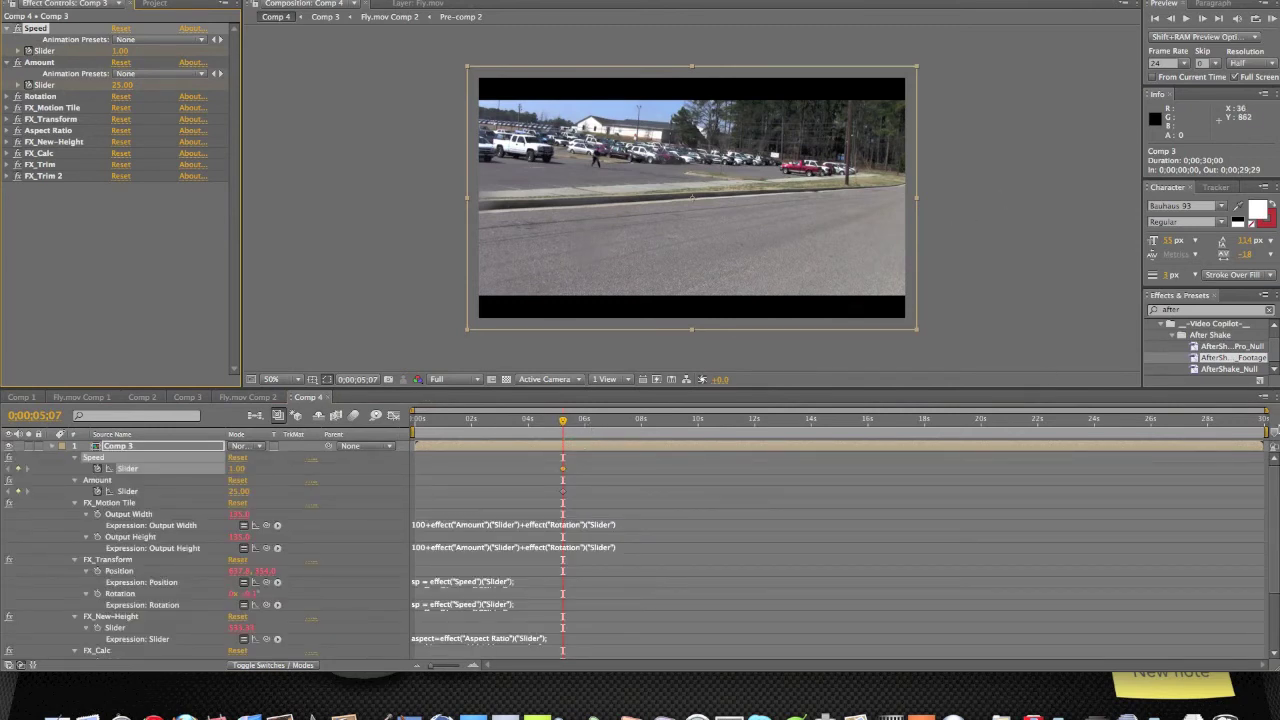
left_click_drag(1265, 410, 812, 425)
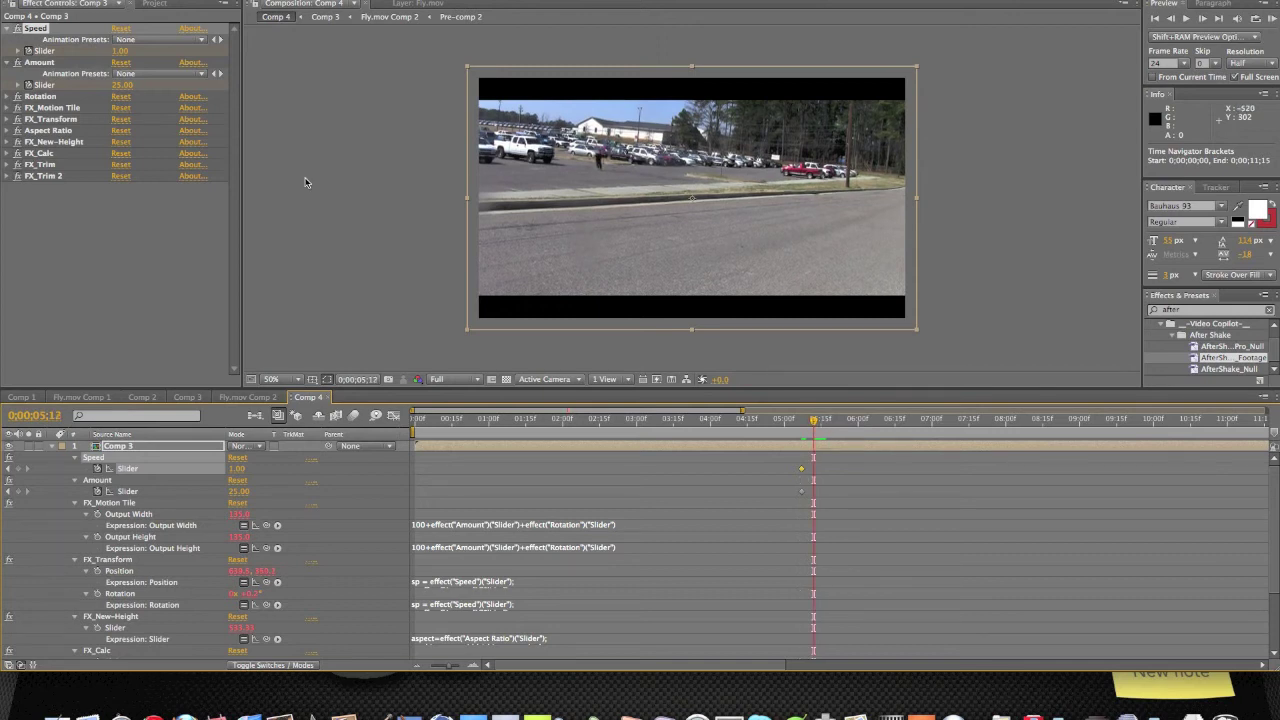
left_click(121, 52)
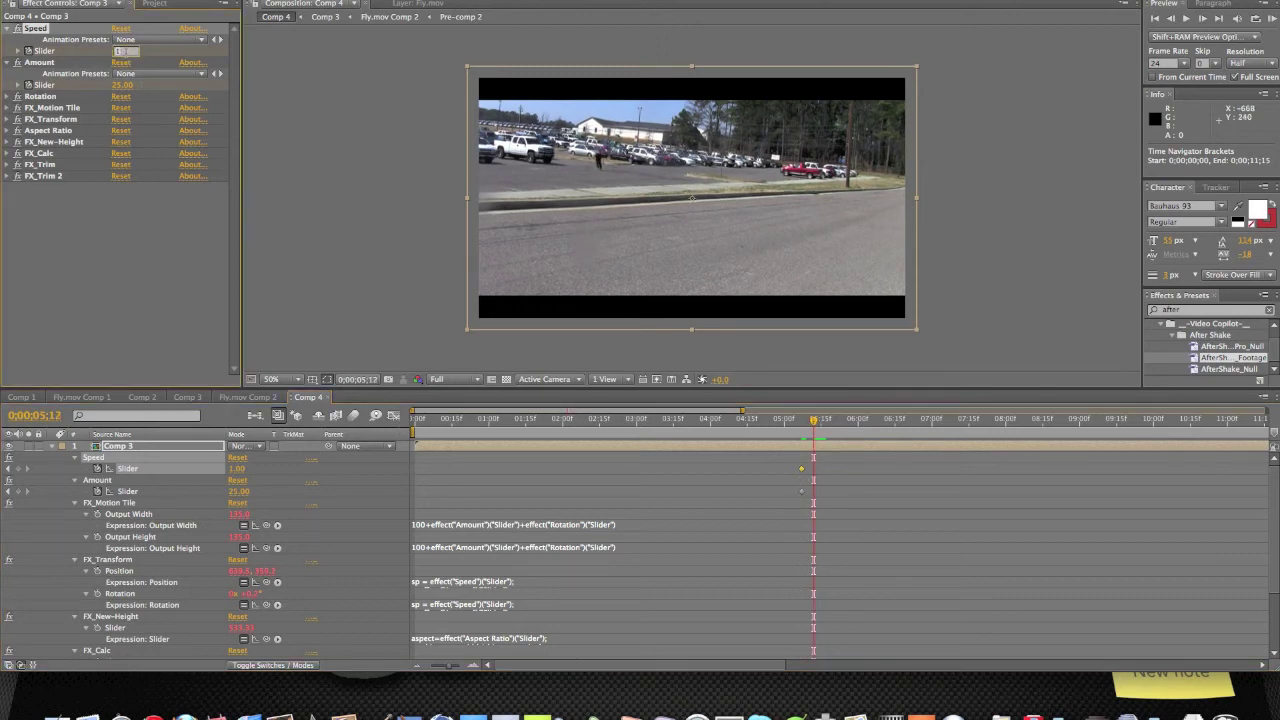
type("3")
key("Return")
left_click(121, 85)
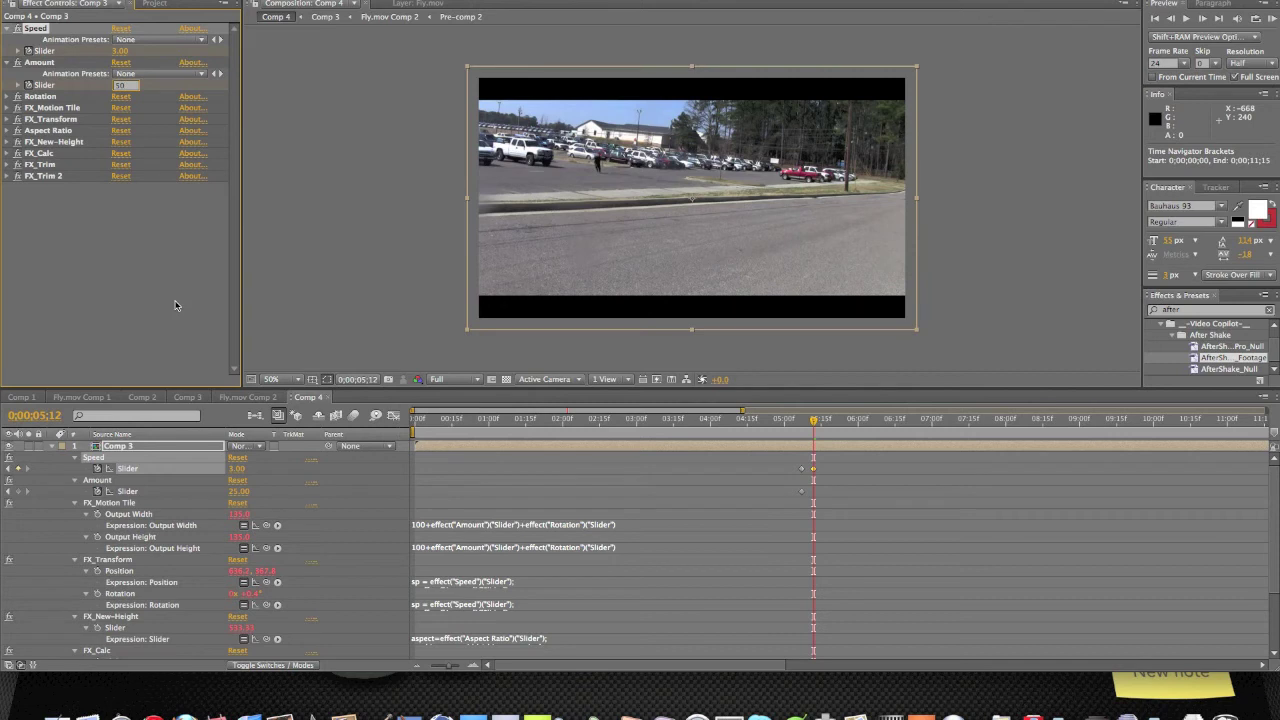
type("50")
key("Return")
left_click_drag(818, 424, 835, 424)
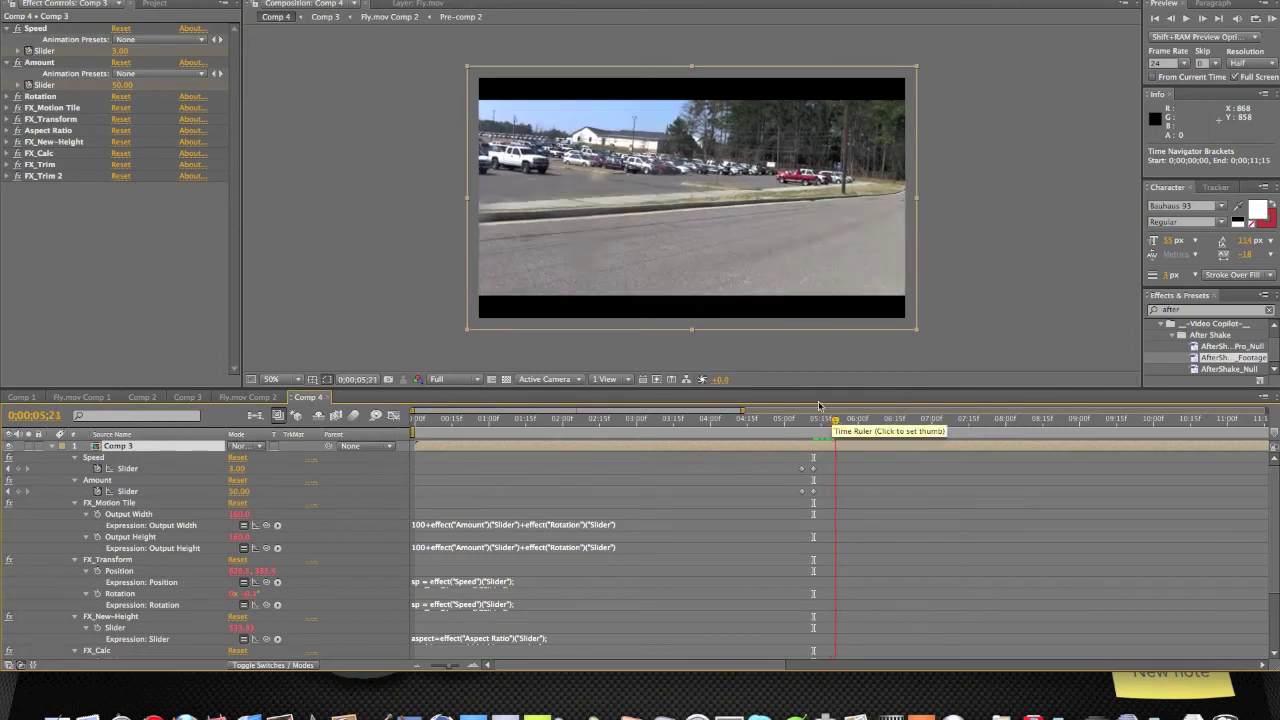
- At 0;00;05;21, set the Amount back to 25.00 and the Speed to 1.00
left_click(126, 85)
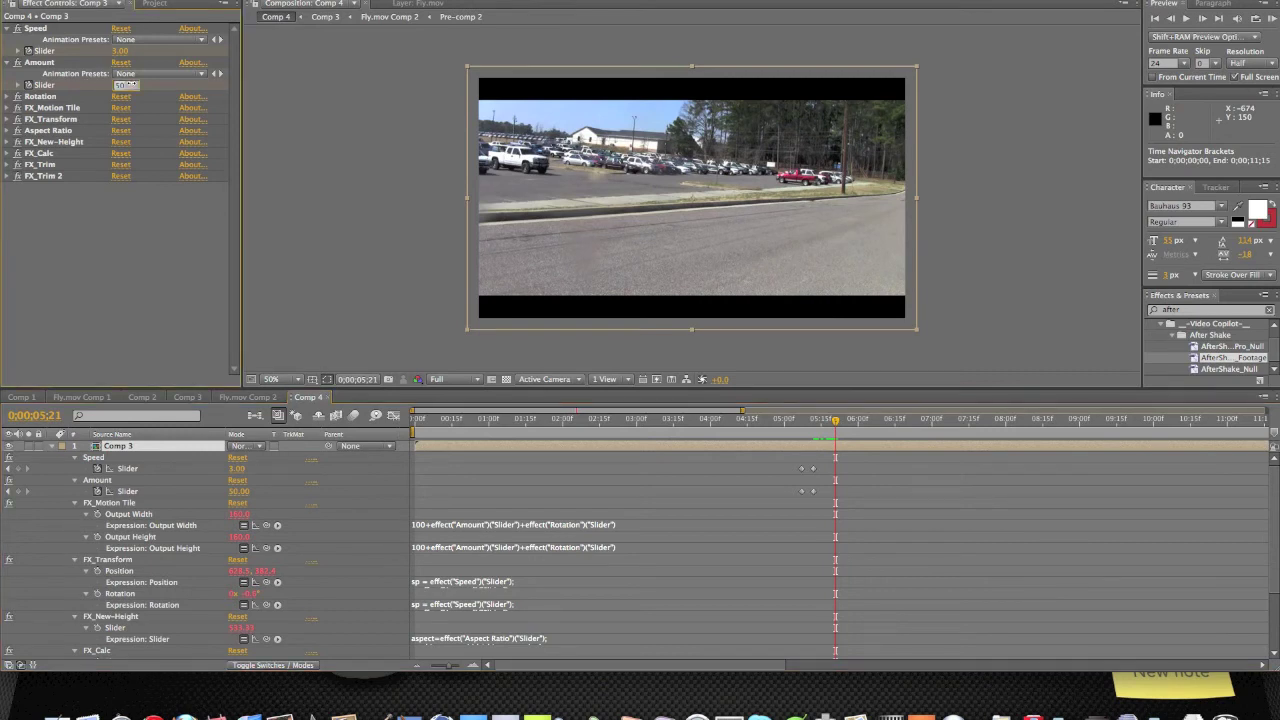
type("25")
key("Return")
left_click(121, 51)
type("1")
key("Return")
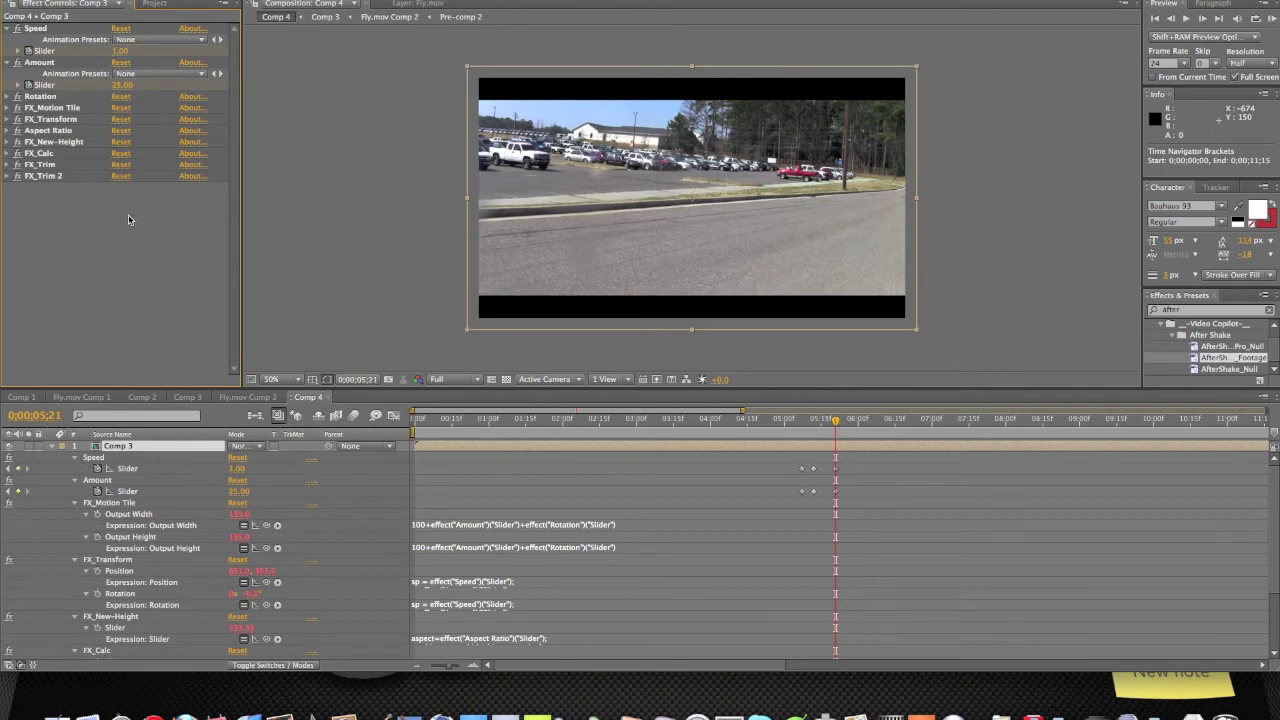
- Preview the keyframed shake twice around the impact
left_click(797, 420)
key("space")
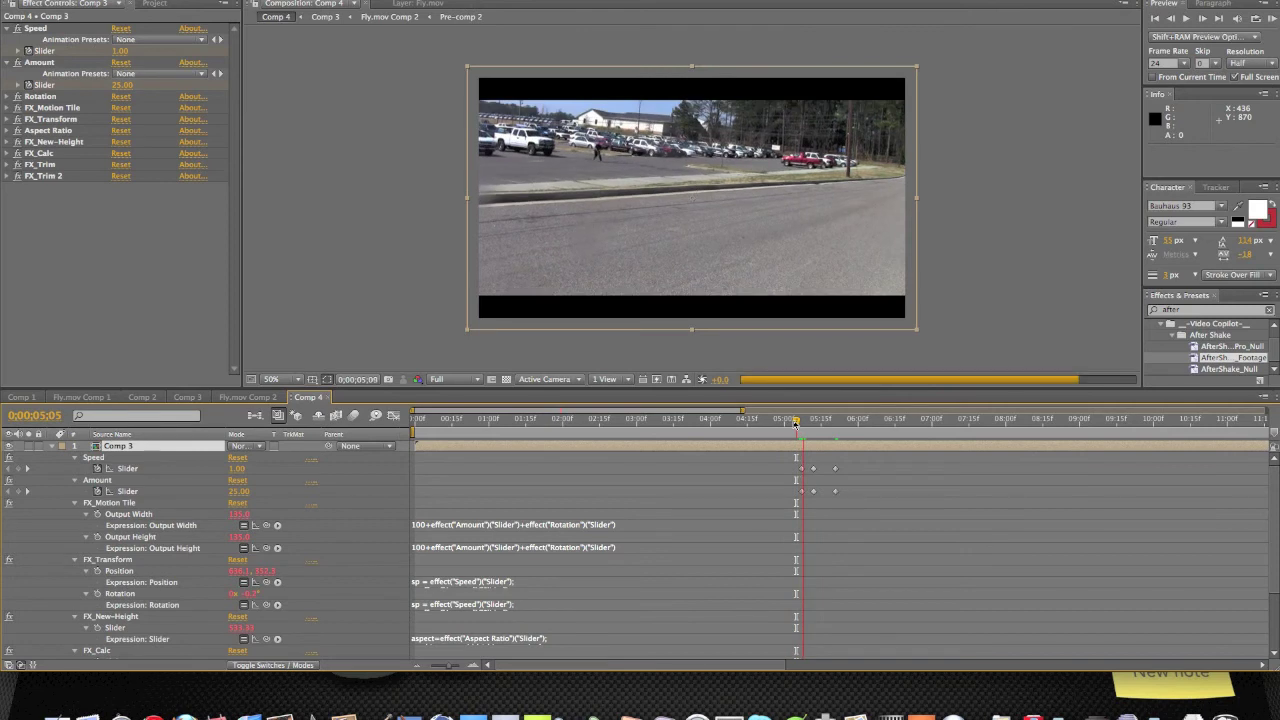
left_click(777, 478)
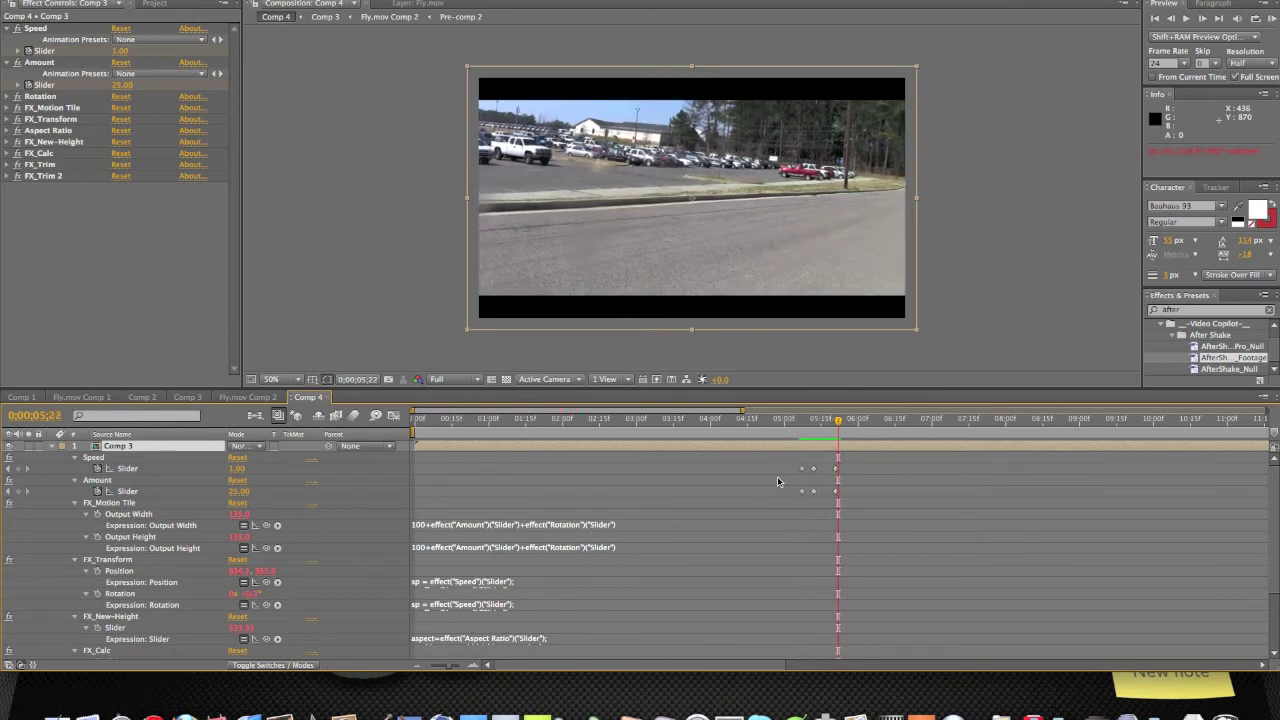
left_click(801, 420)
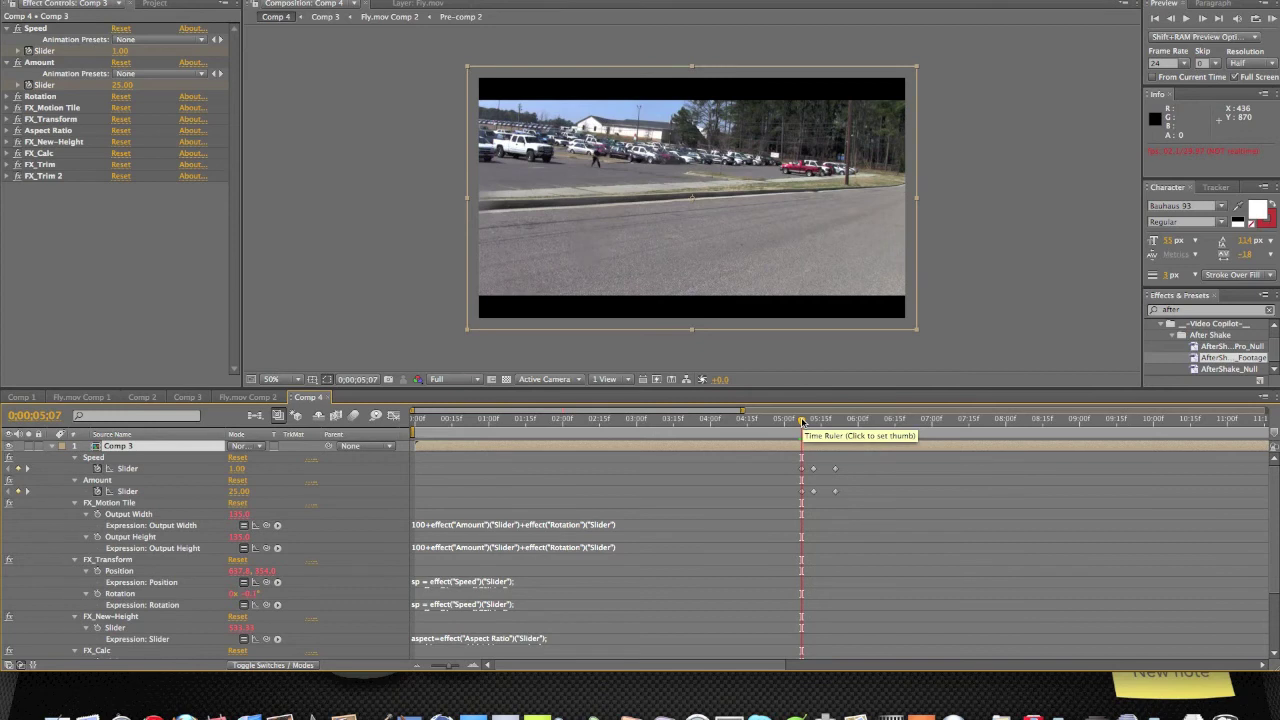
key("KP_0")
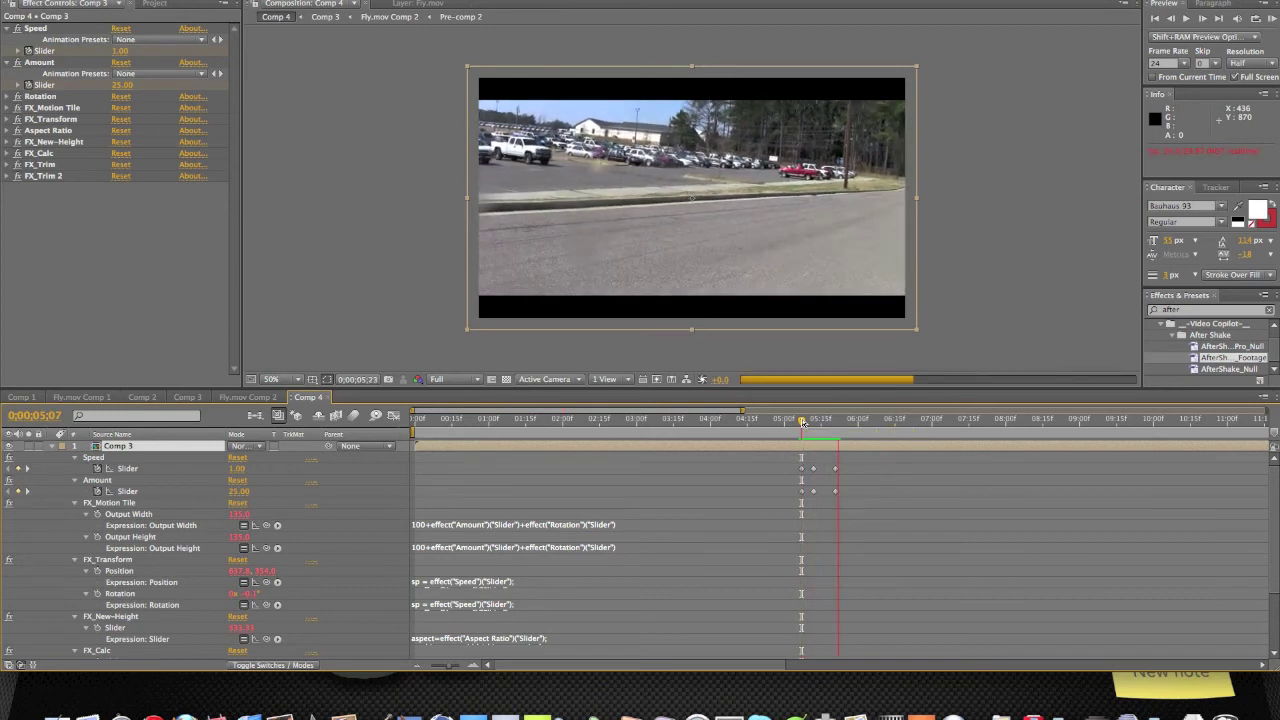
left_click(831, 477)
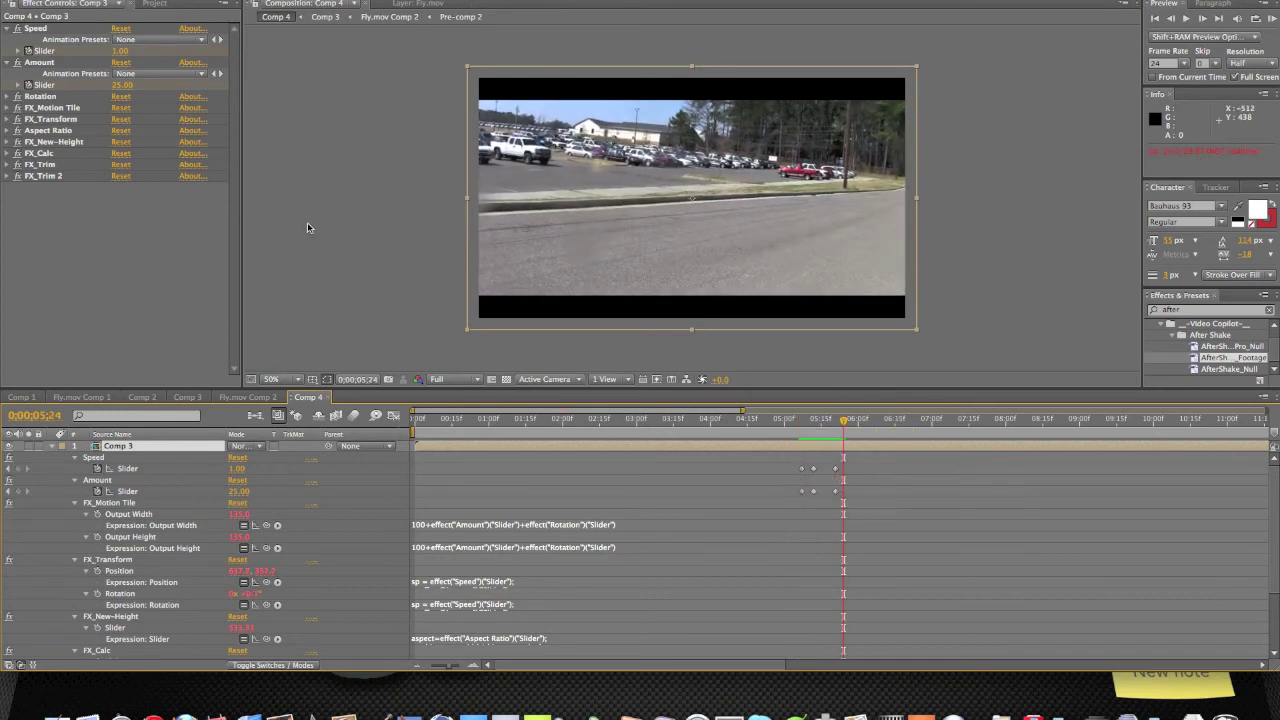
- Delete the Speed keyframes at and after the impact, then preview the revised shake
left_click(798, 425)
left_click_drag(809, 425, 813, 425)
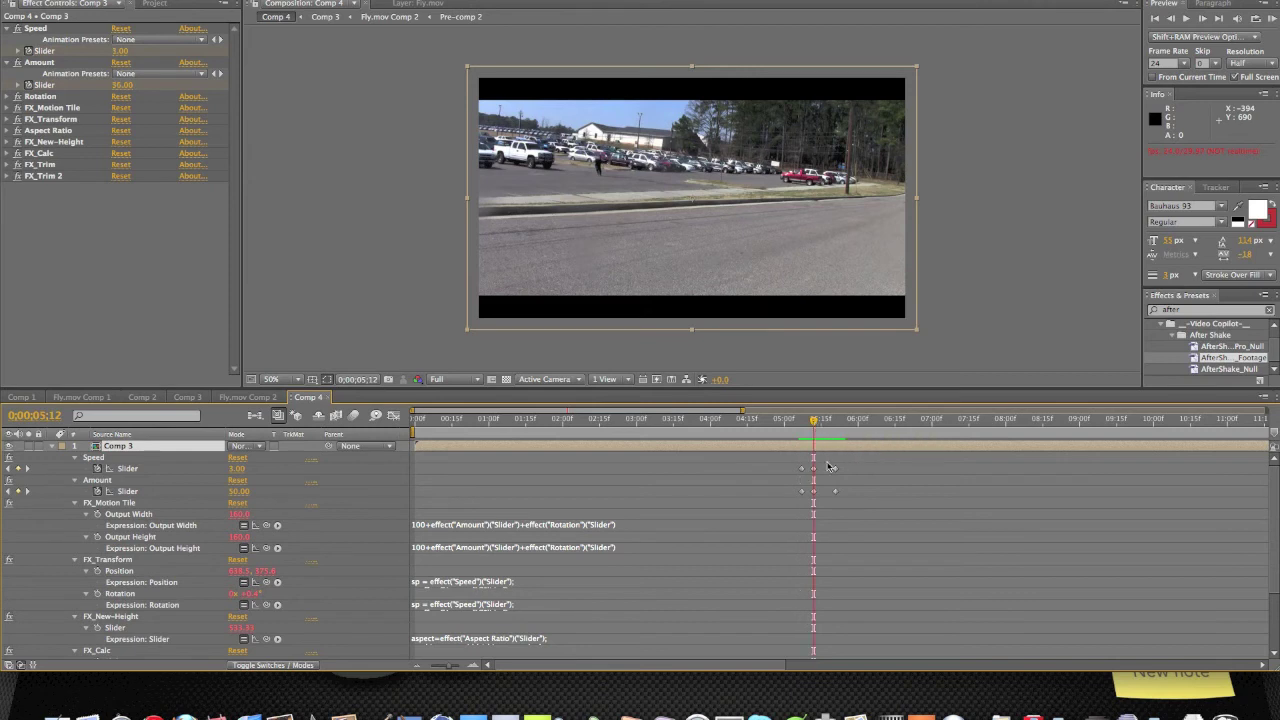
left_click_drag(853, 468, 806, 486)
key("Delete")
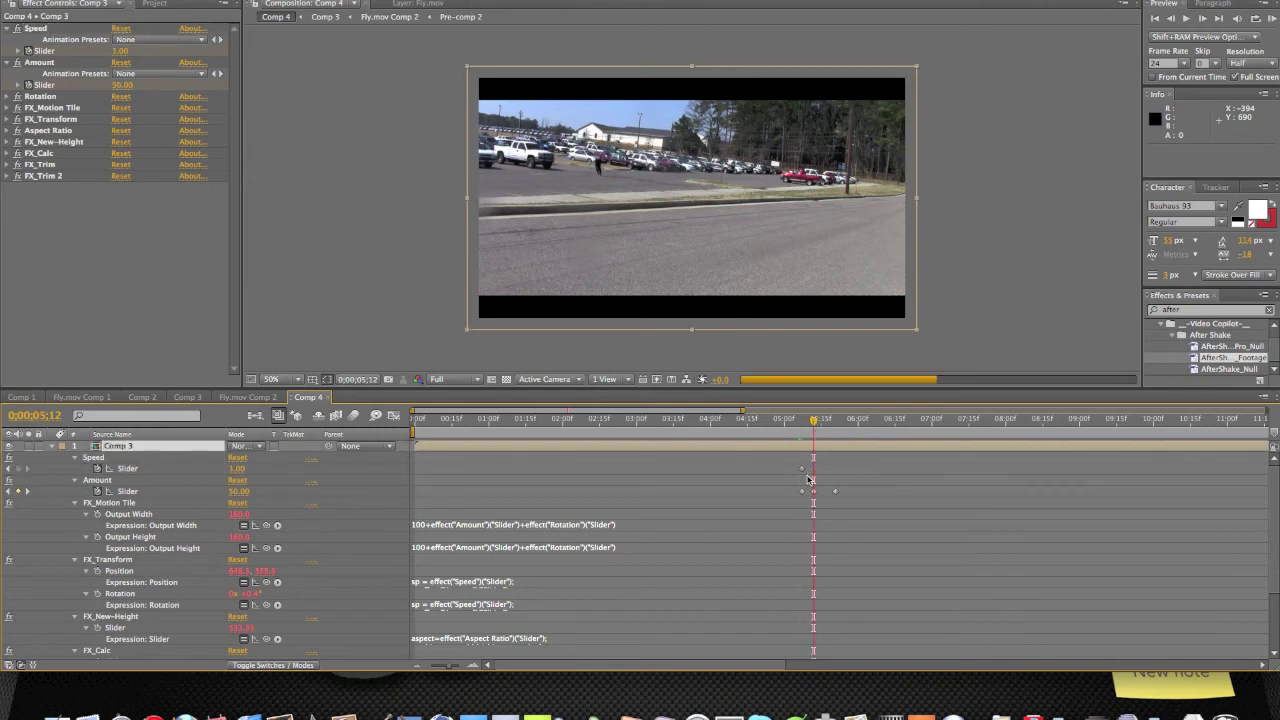
left_click(801, 428)
key("KP_0")
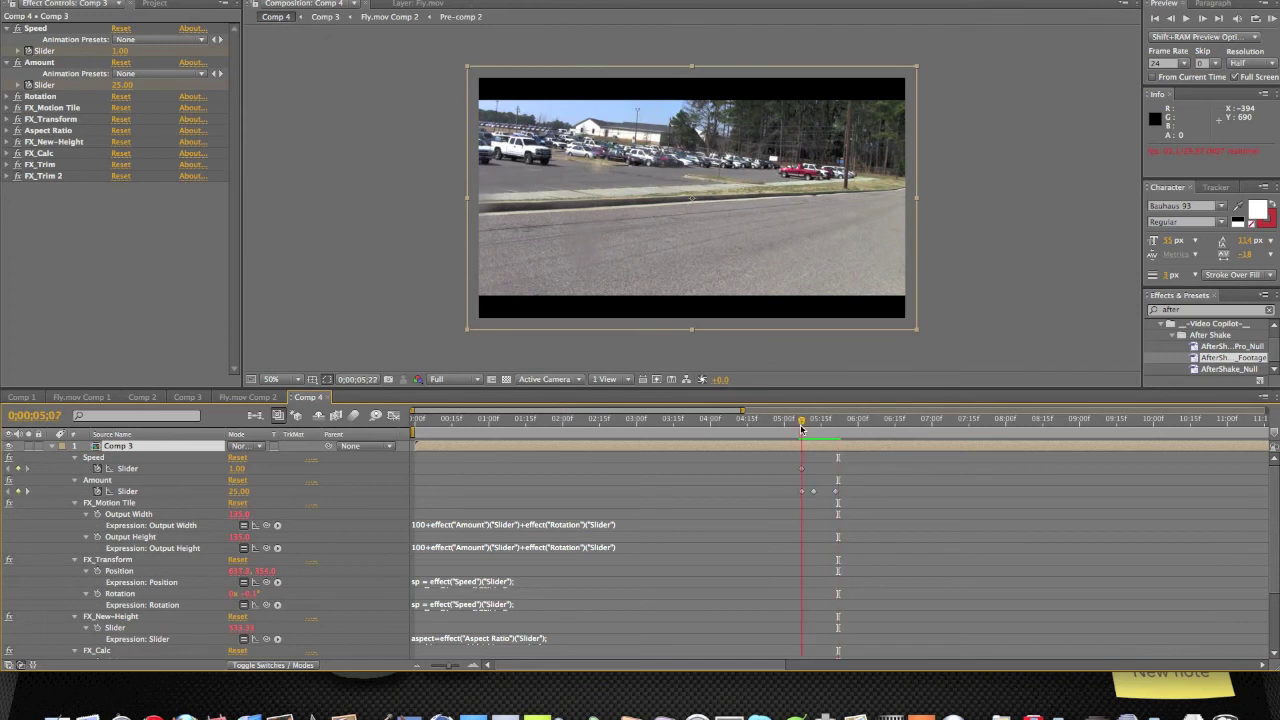
- Set a Speed keyframe of 2.00 at the 0;00;05;12 impact frame and preview it
left_click(801, 430)
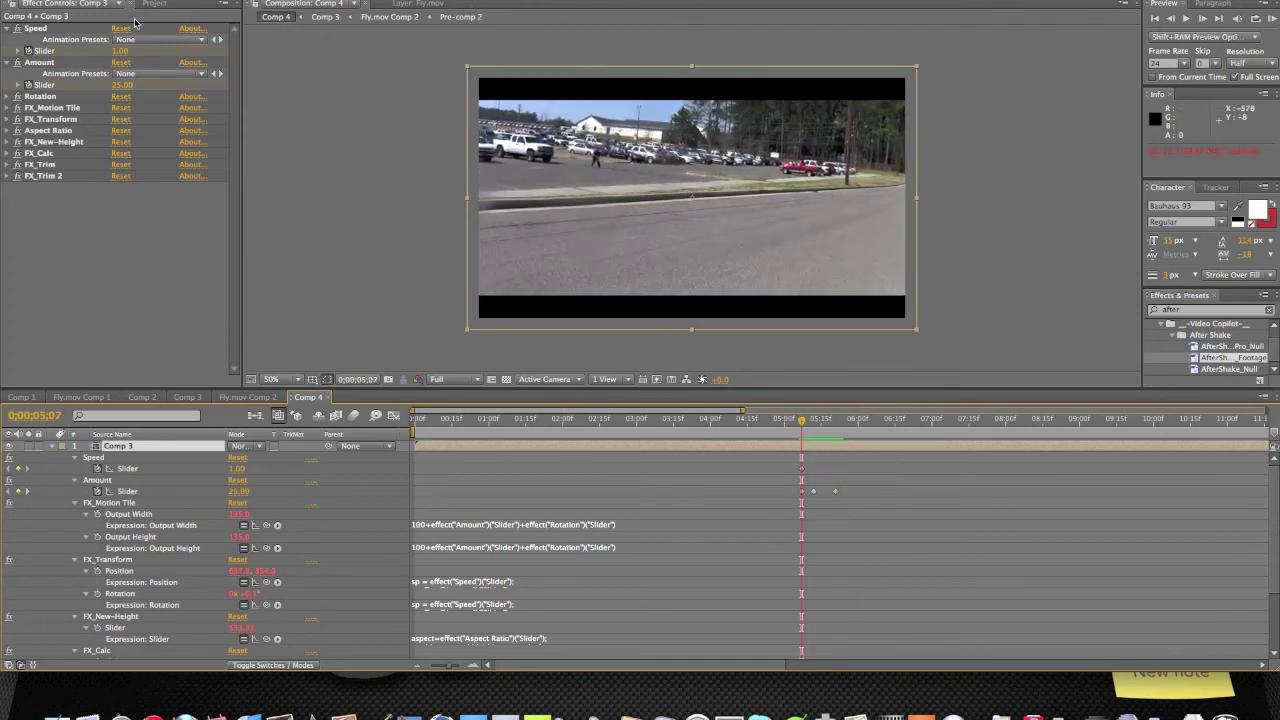
left_click(120, 50)
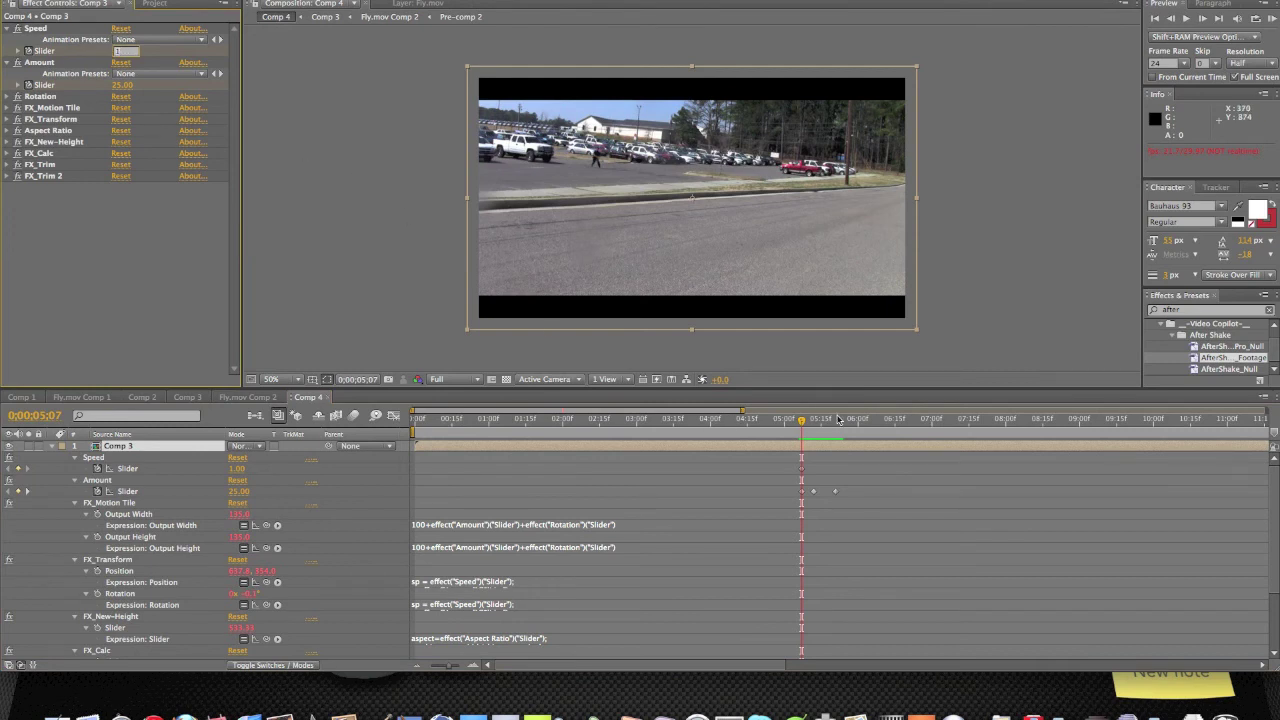
left_click(814, 424)
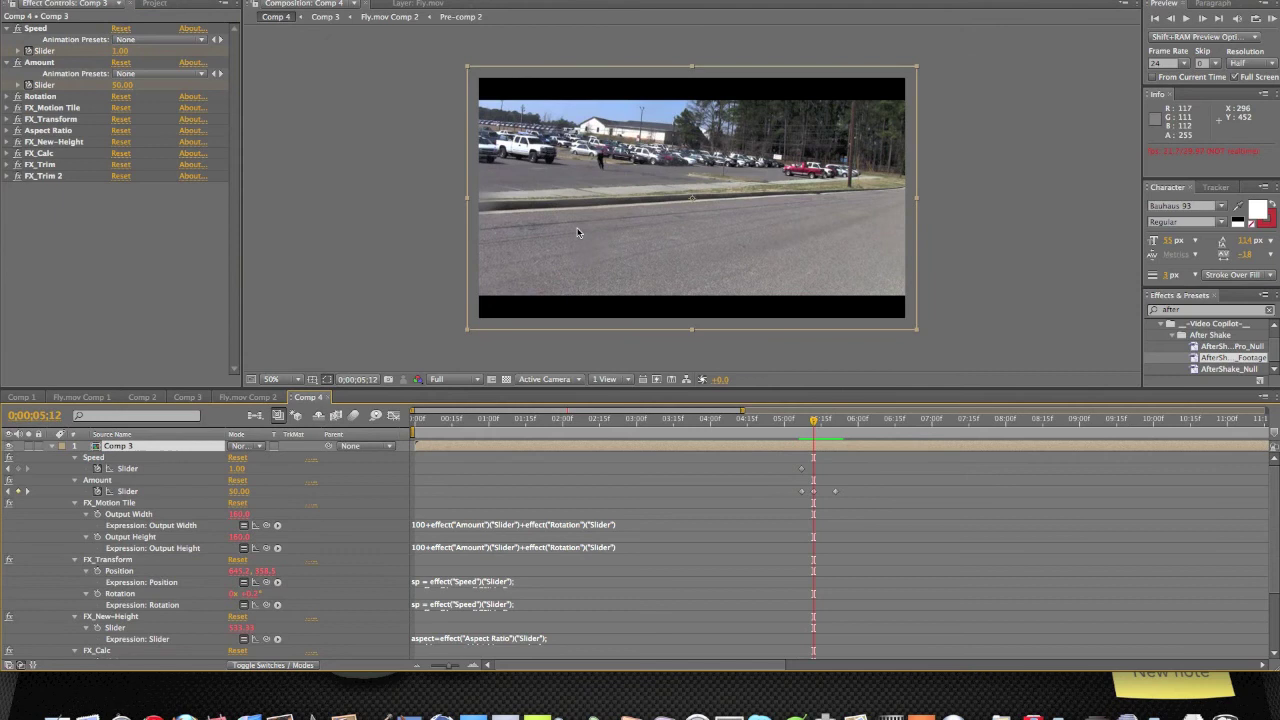
left_click(118, 50)
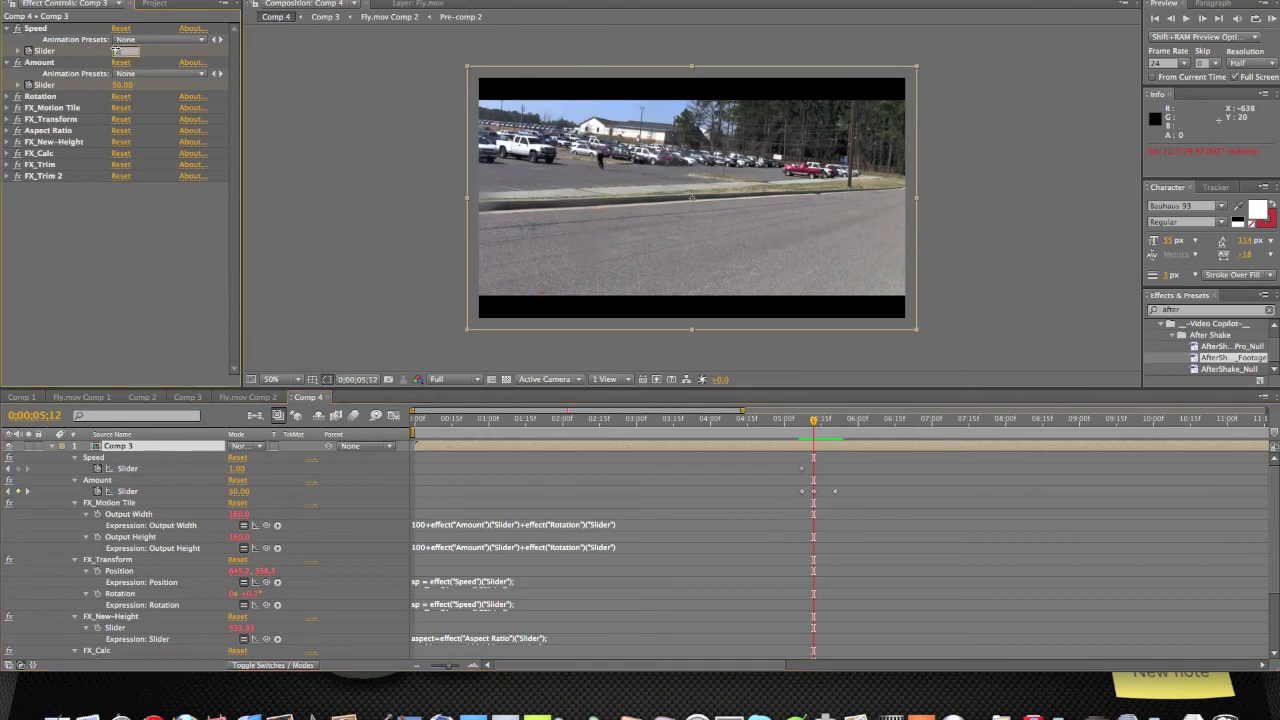
type("2")
key("Return")
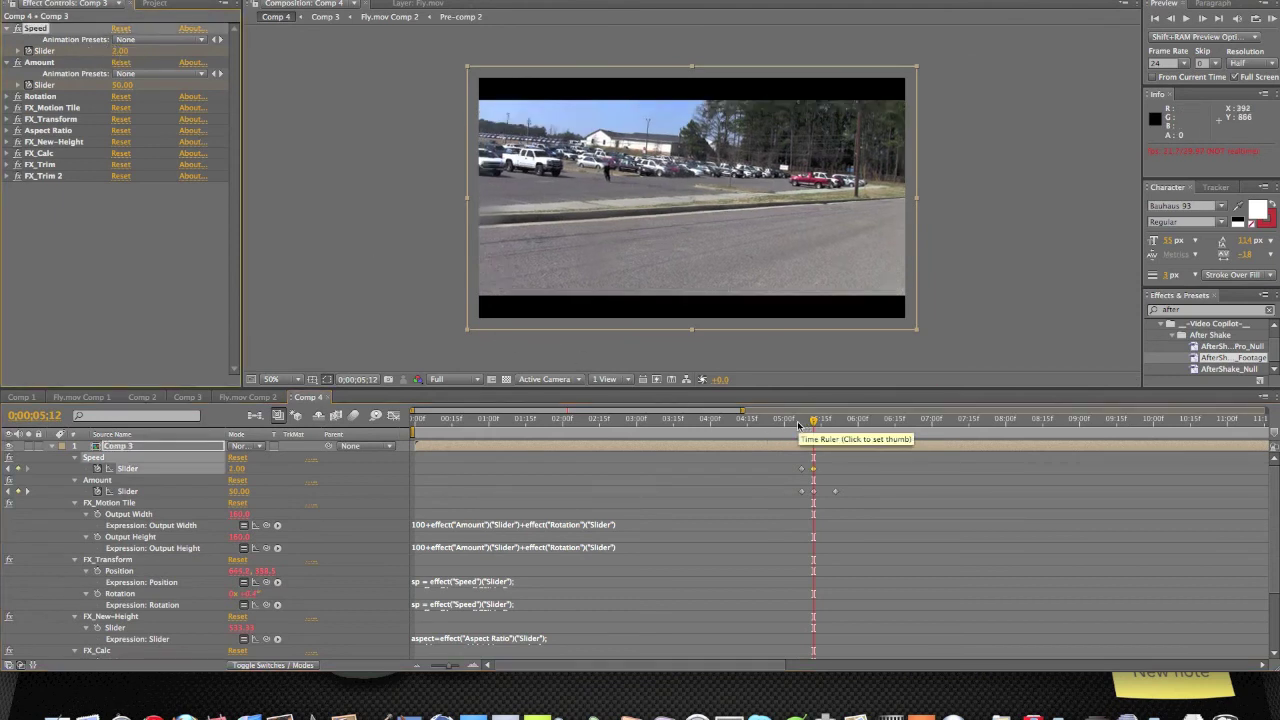
left_click(798, 425)
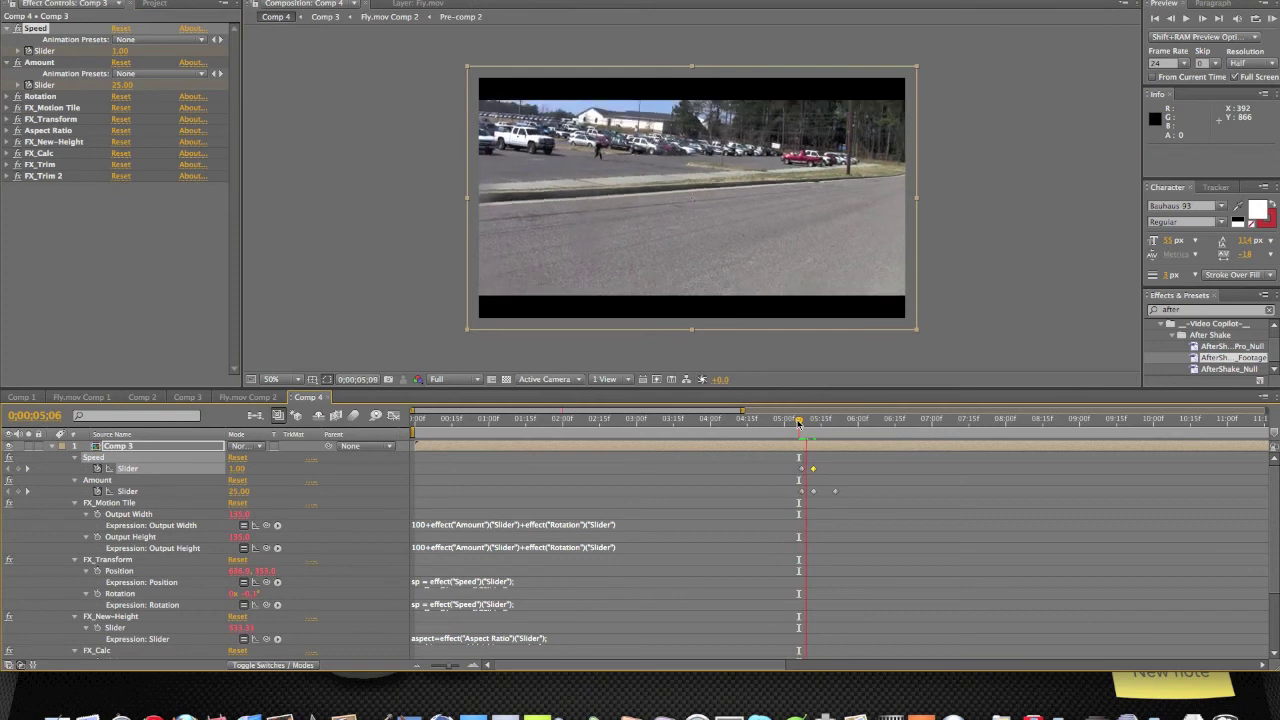
left_click(812, 416)
left_click_drag(836, 461, 784, 484)
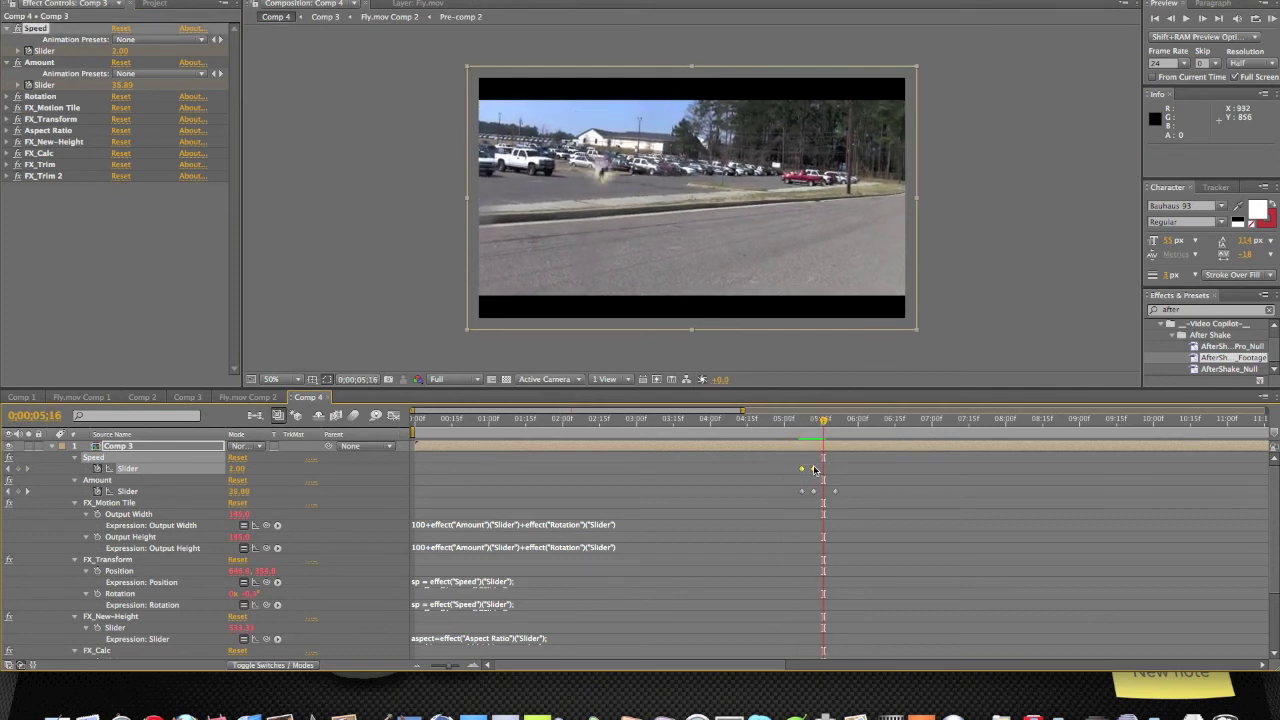
- Apply Easy Ease to both Speed keyframes and preview the smoothed shake
right_click(814, 466)
mouse_move(861, 604)
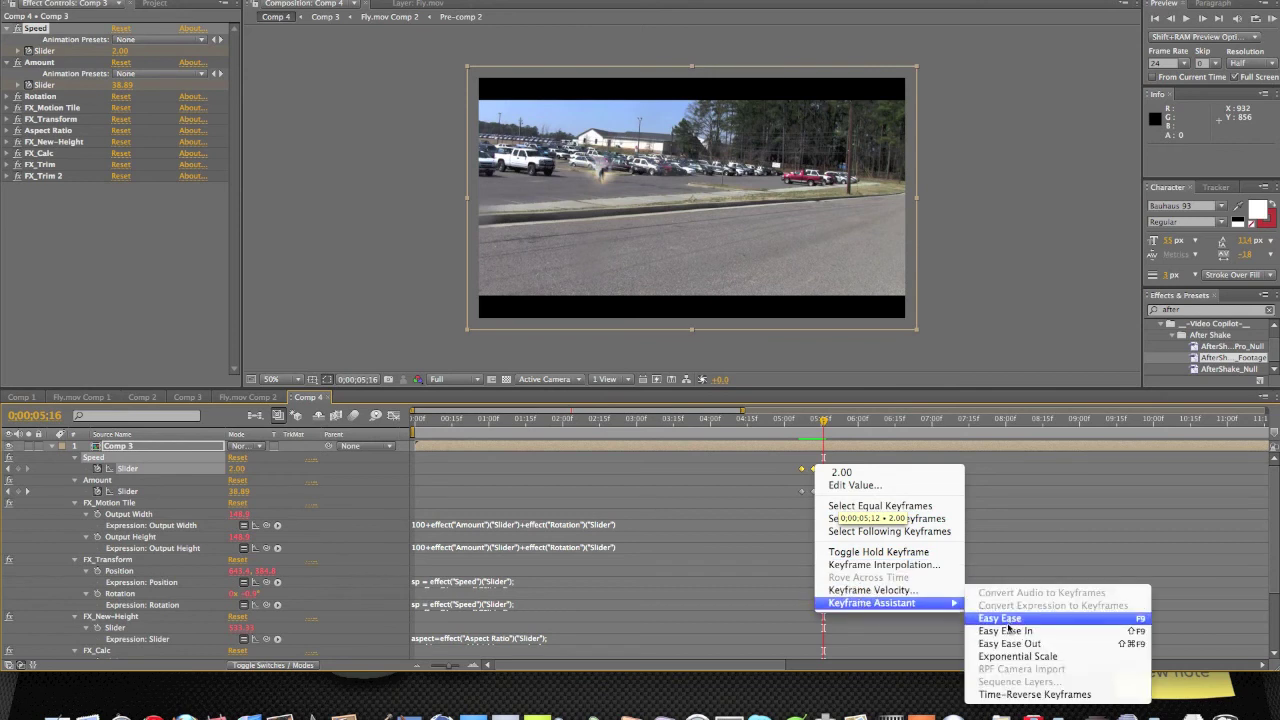
left_click(1008, 620)
left_click(795, 430)
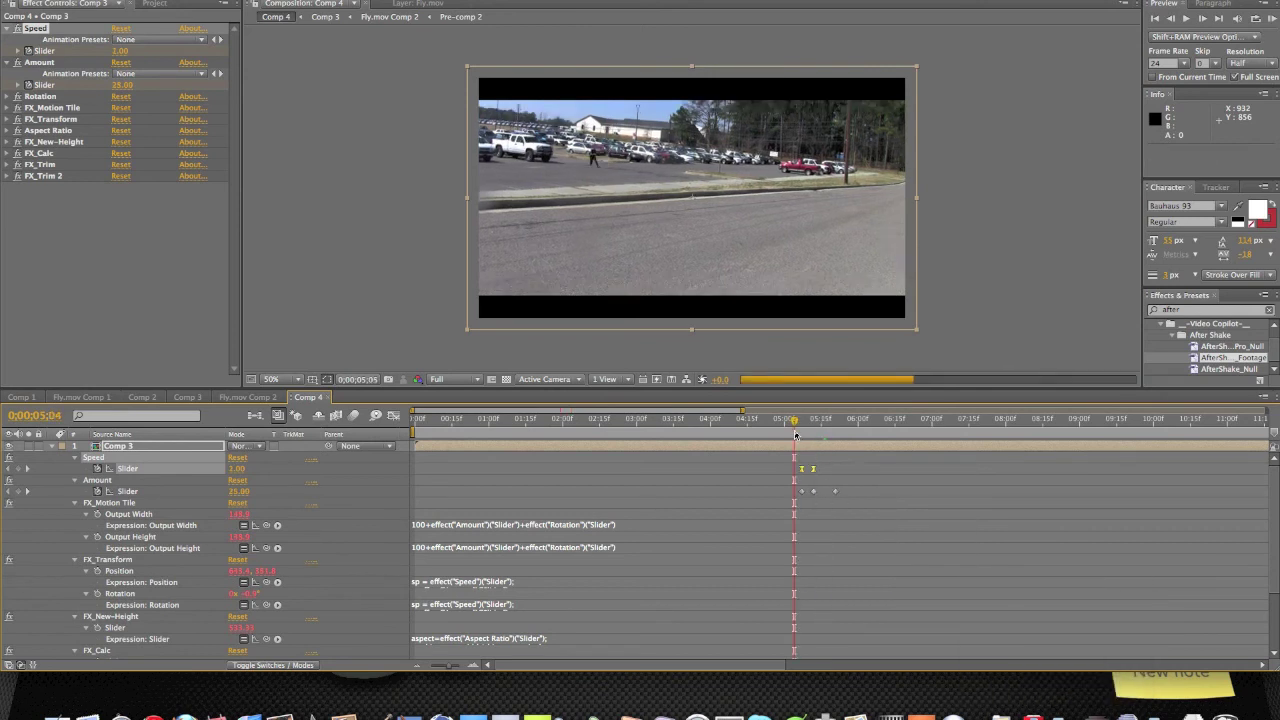
key("space")
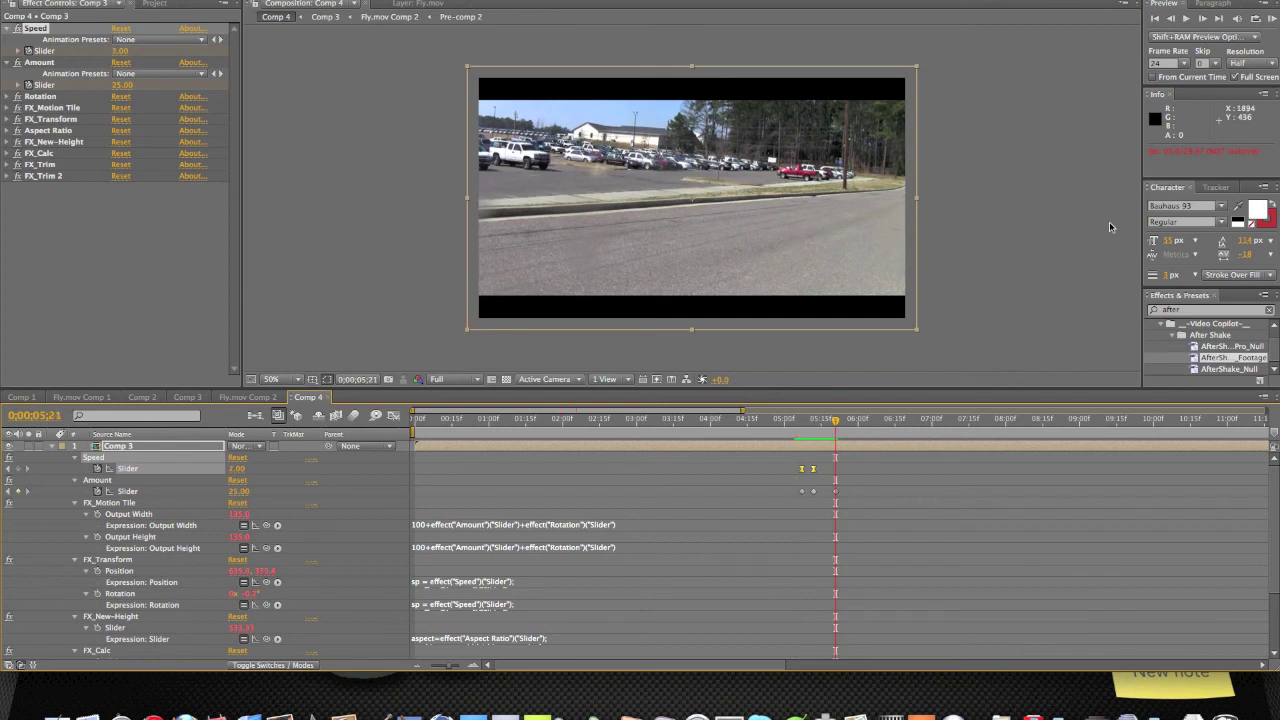
- Preview the shake again, then delete both existing Speed keyframes
left_click(804, 427)
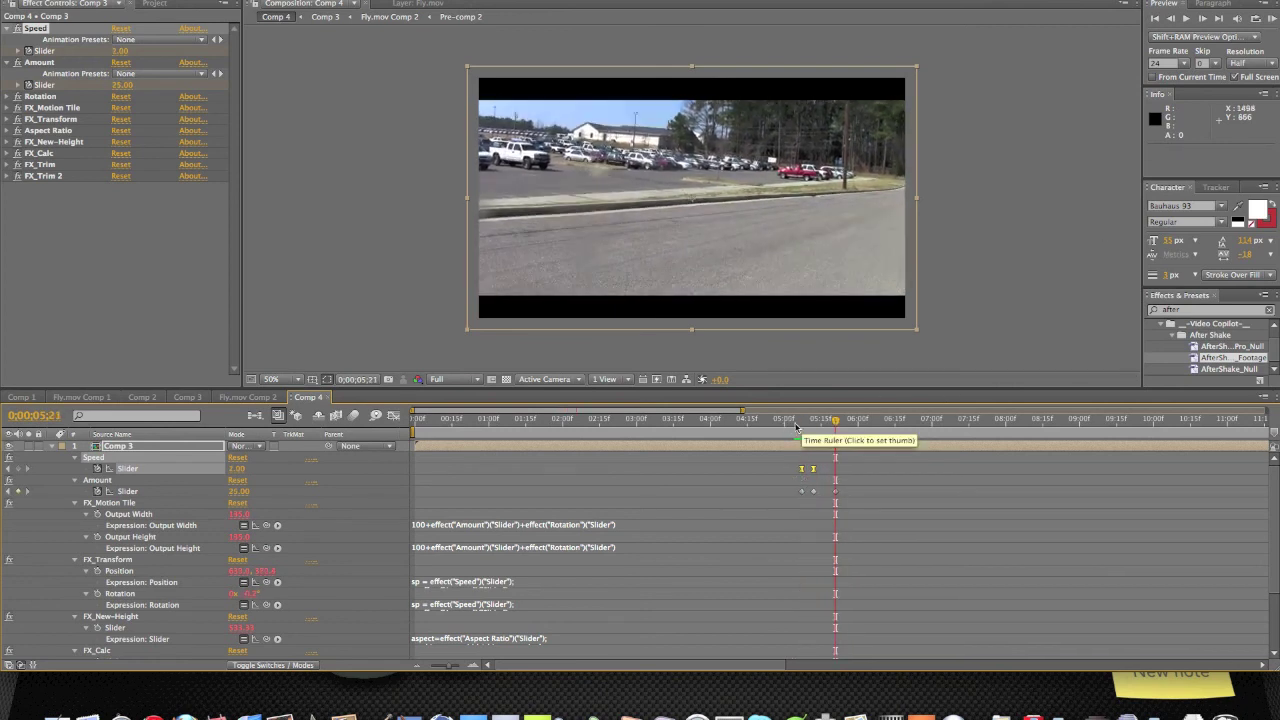
left_click(796, 425)
key("space")
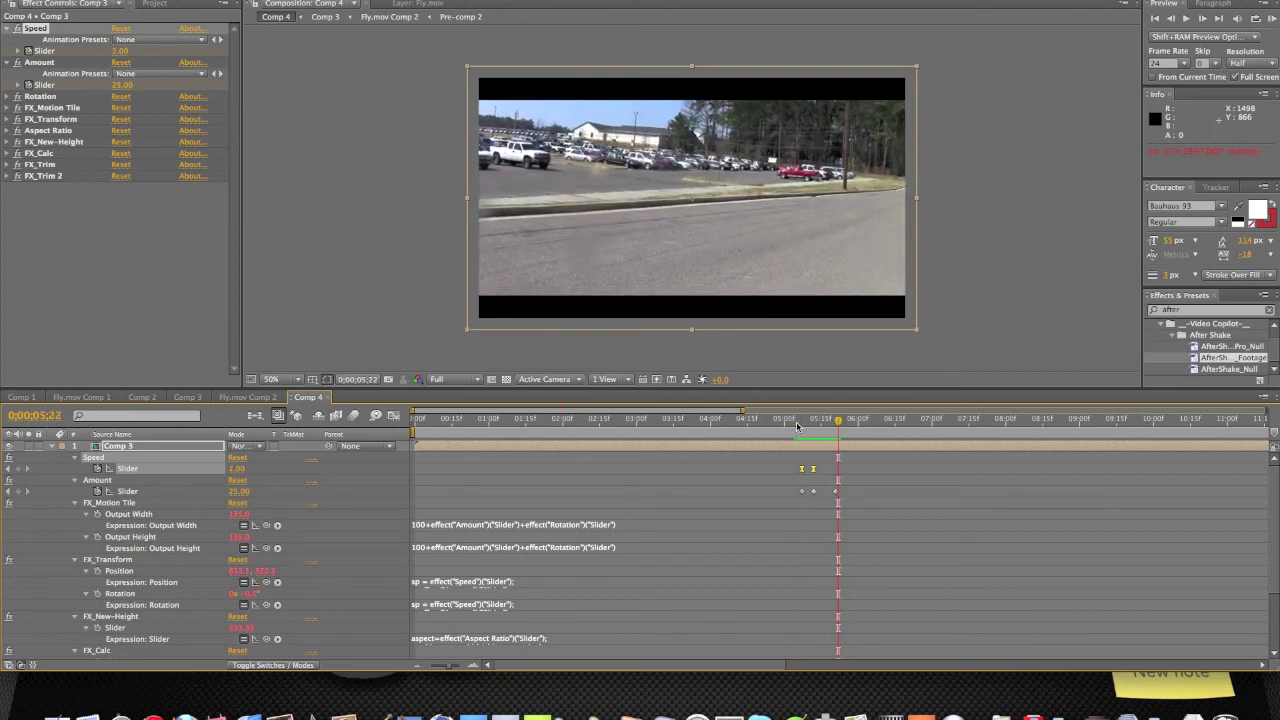
left_click(813, 469)
key("Delete")
left_click(801, 469)
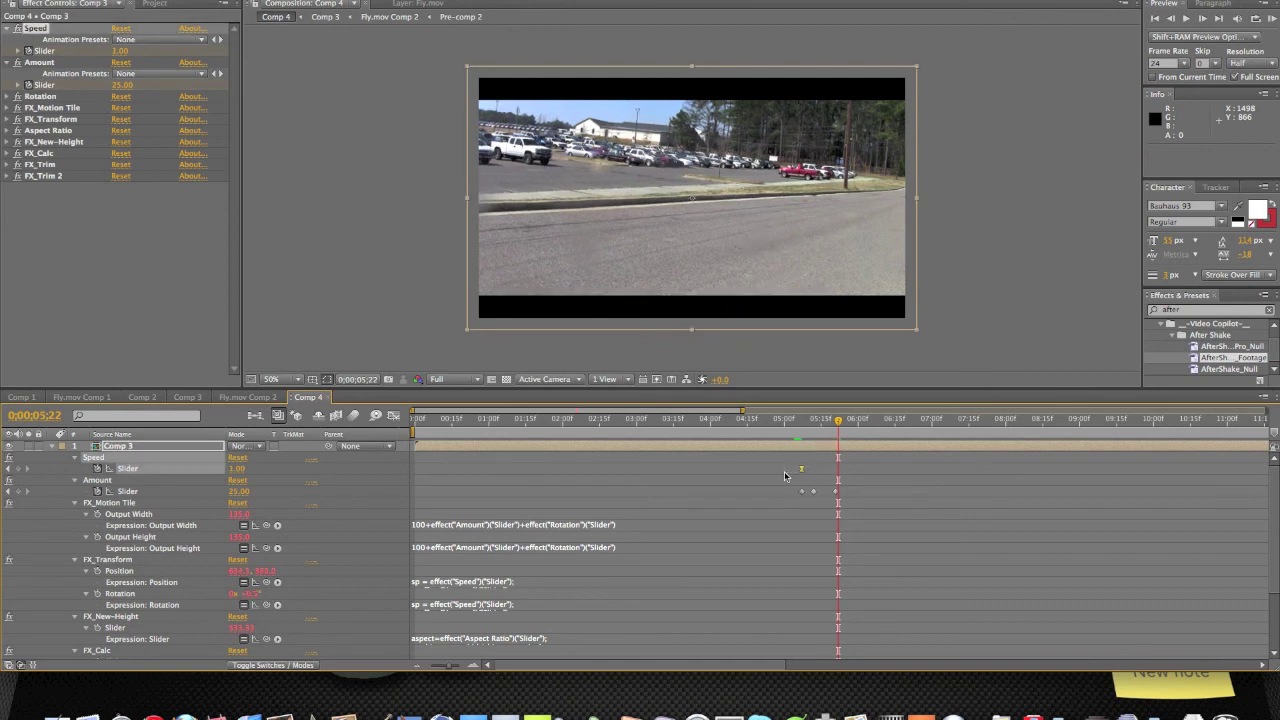
key("Delete")
- Keyframe Speed at 0;00;05;07, then set it to 1.25 around 0;00;05;21
left_click(801, 418)
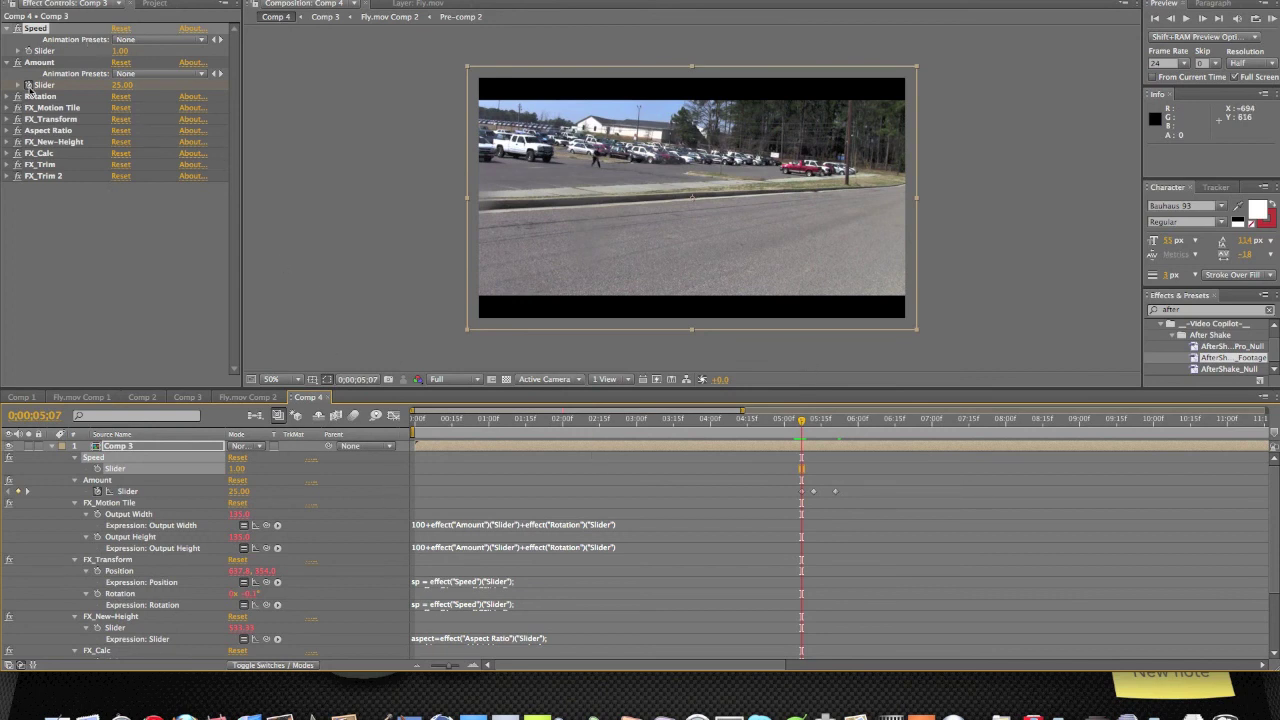
left_click(30, 51)
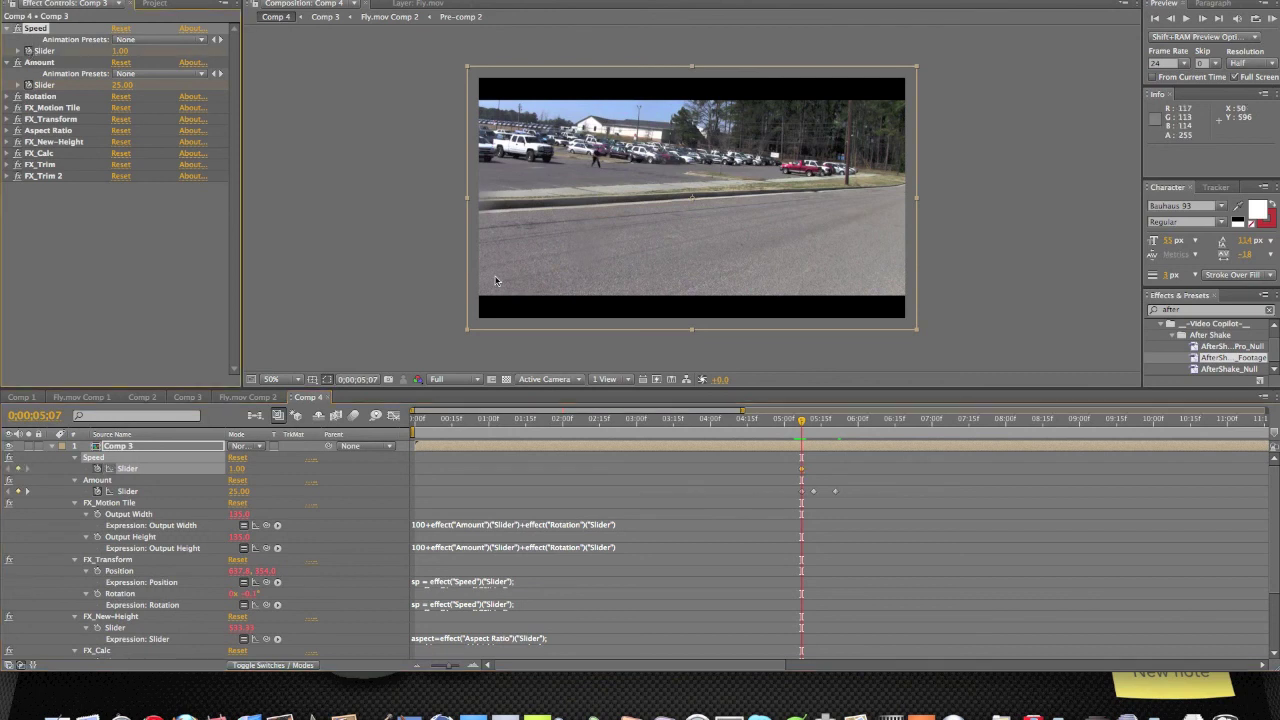
left_click_drag(801, 426, 836, 426)
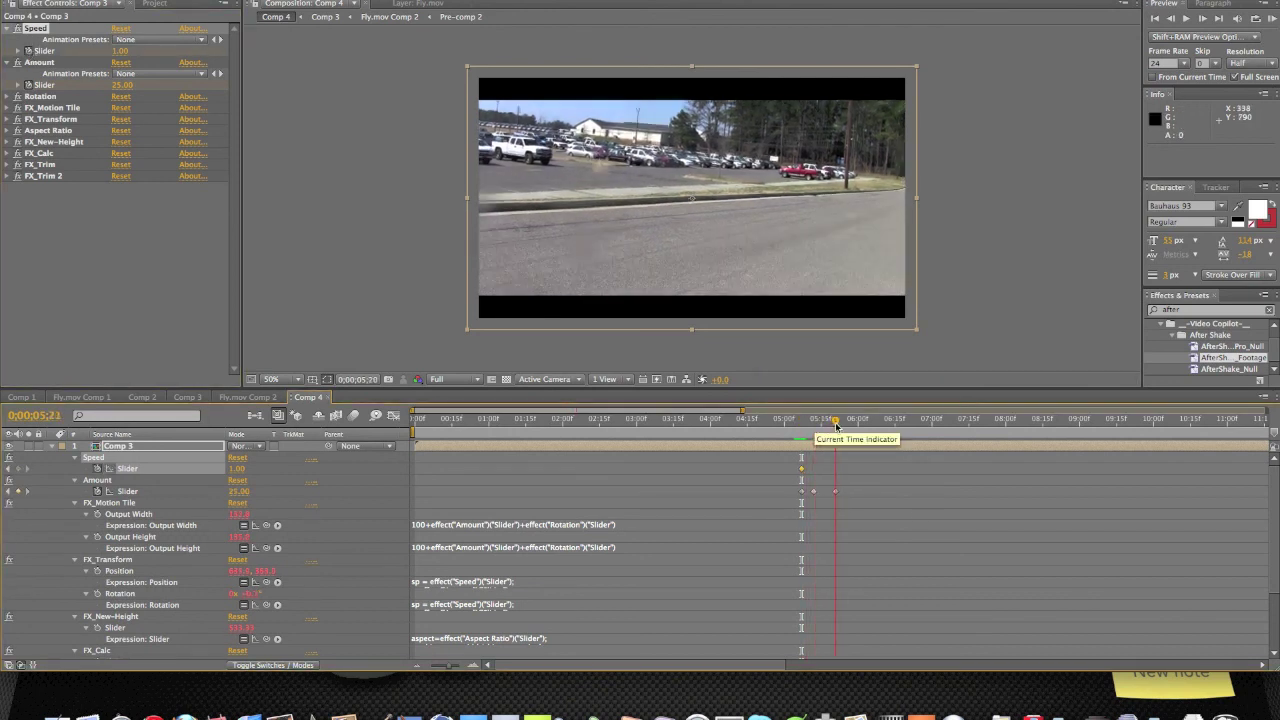
left_click(118, 52)
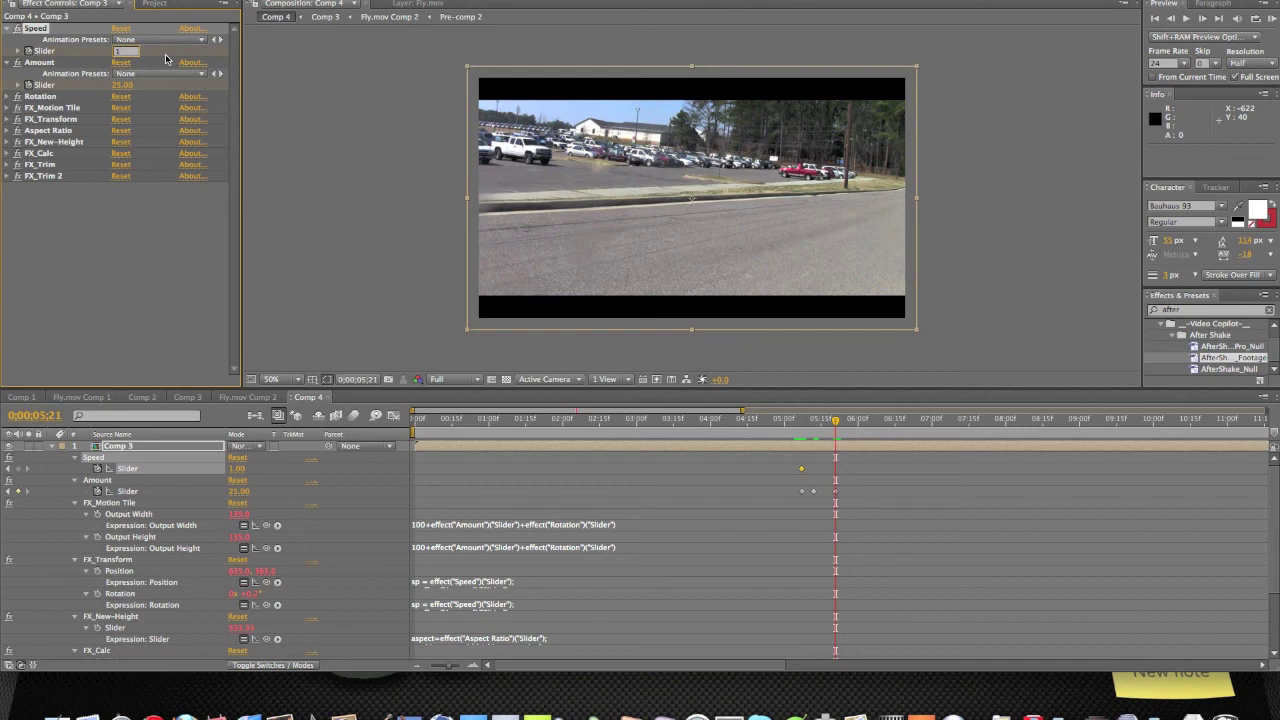
left_click(330, 106)
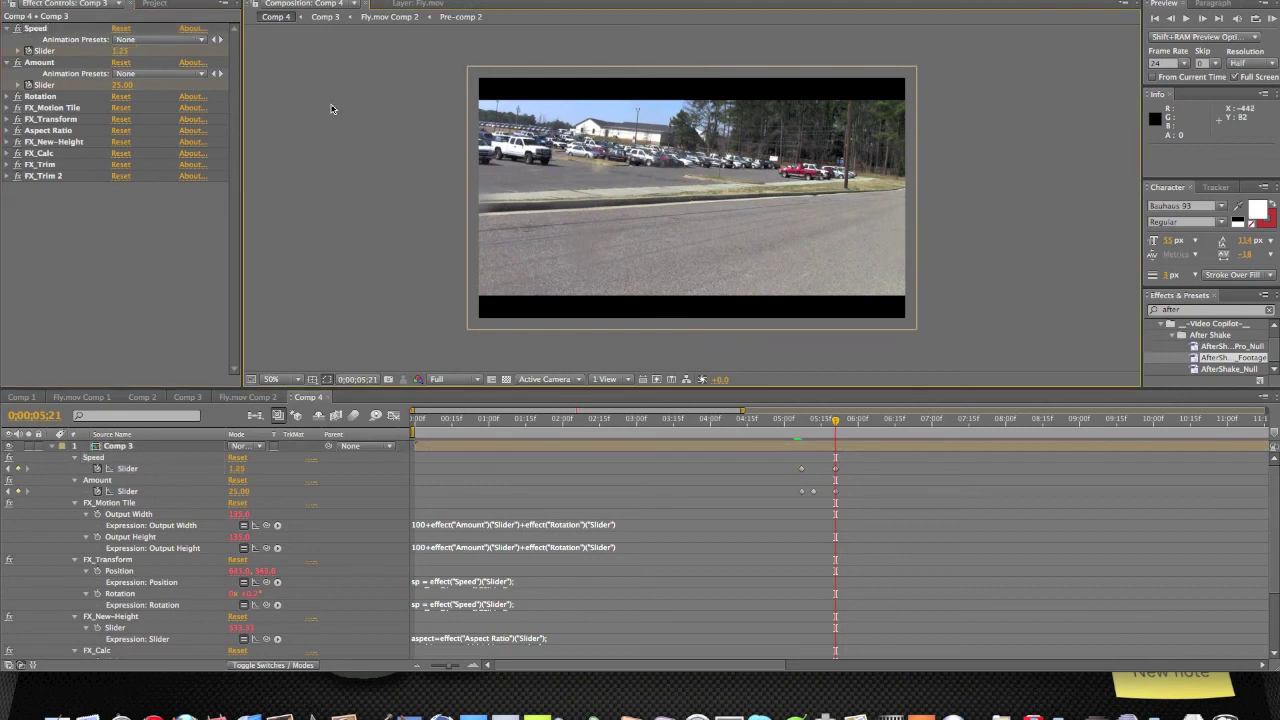